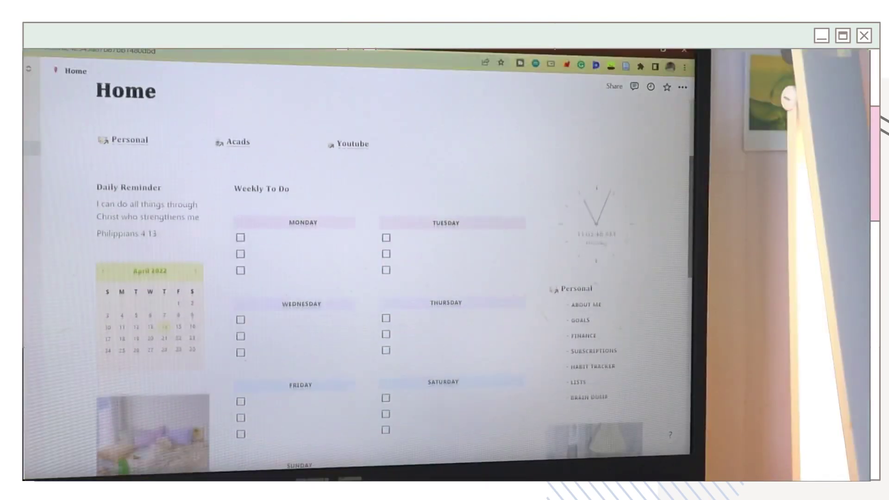
{"action": "scroll", "coordinate": [356, 259], "scroll_direction": "down", "scroll_amount": 5}
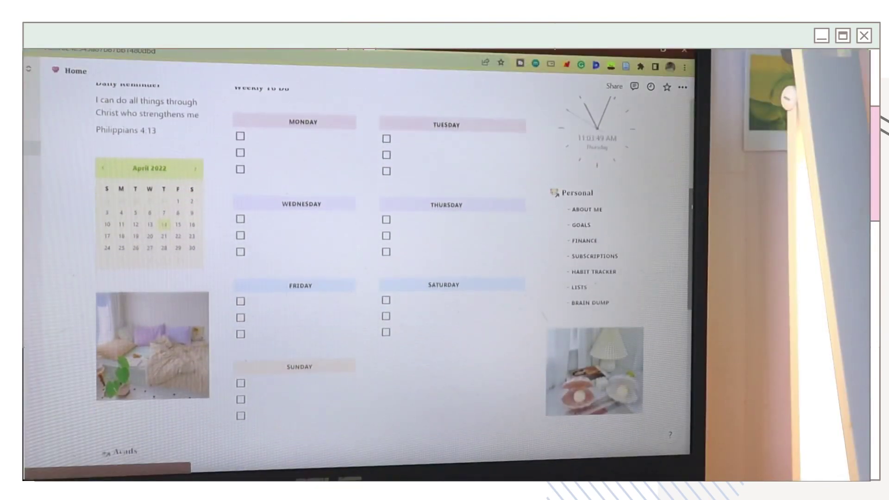
{"action": "scroll", "coordinate": [357, 259], "scroll_direction": "down", "scroll_amount": 5}
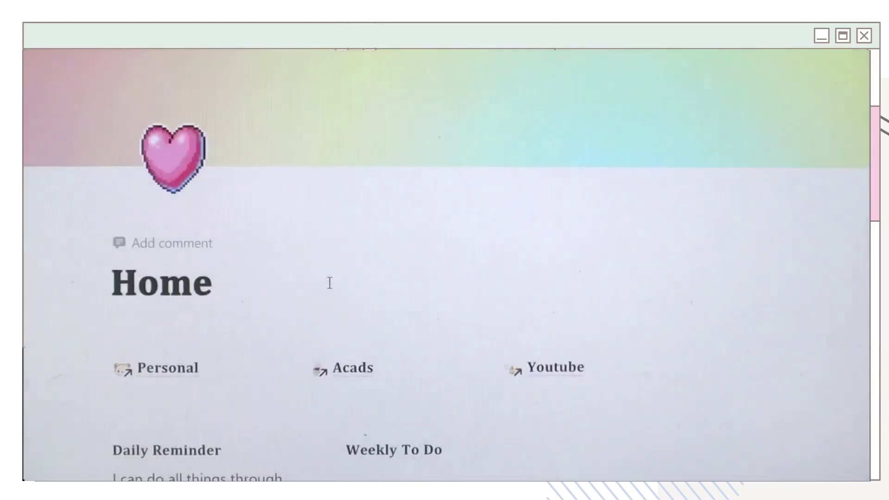
{"action": "left_click", "coordinate": [353, 380]}
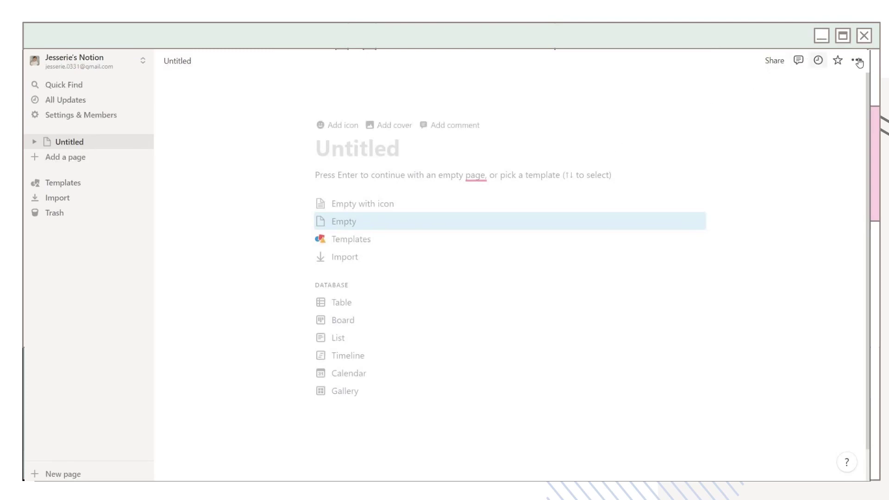
Try the Mono and Serif fonts on the untitled page and set the page to full width.
{"action": "left_click", "coordinate": [857, 60]}
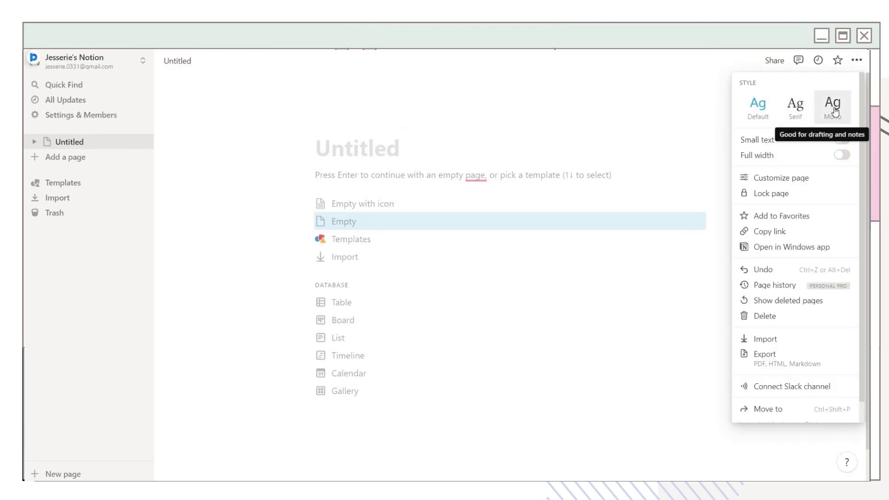
{"action": "left_click", "coordinate": [833, 111]}
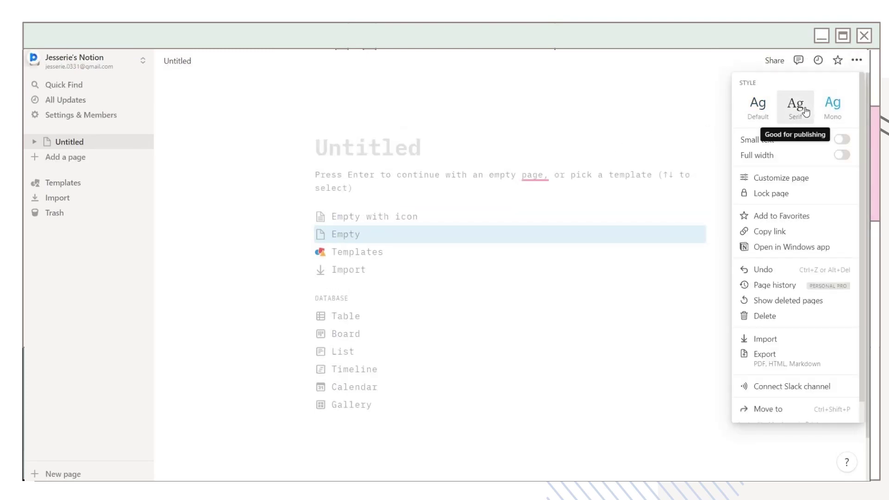
{"action": "left_click", "coordinate": [805, 111]}
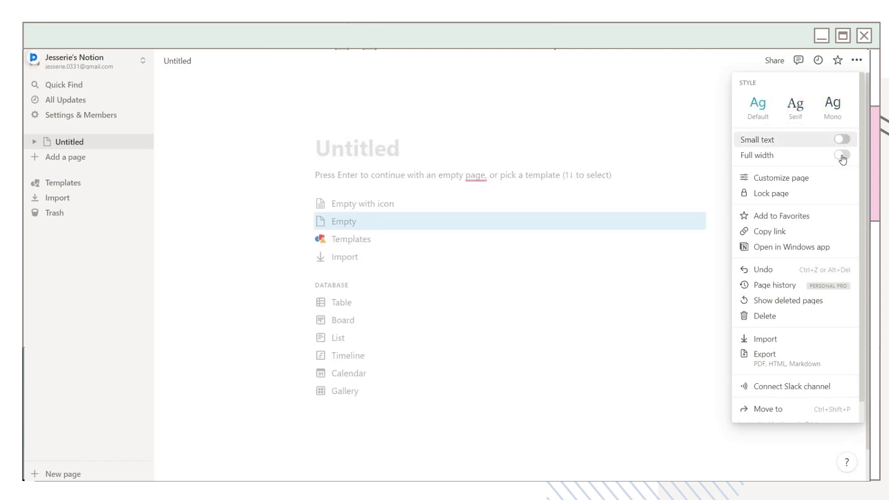
{"action": "left_click", "coordinate": [841, 155]}
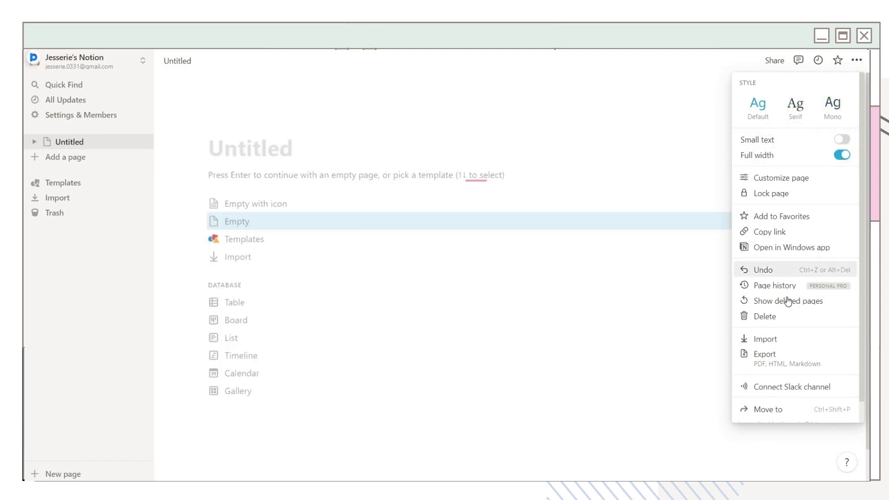
Title the page "Home" and start it as an empty page with an icon.
{"action": "left_click", "coordinate": [379, 275]}
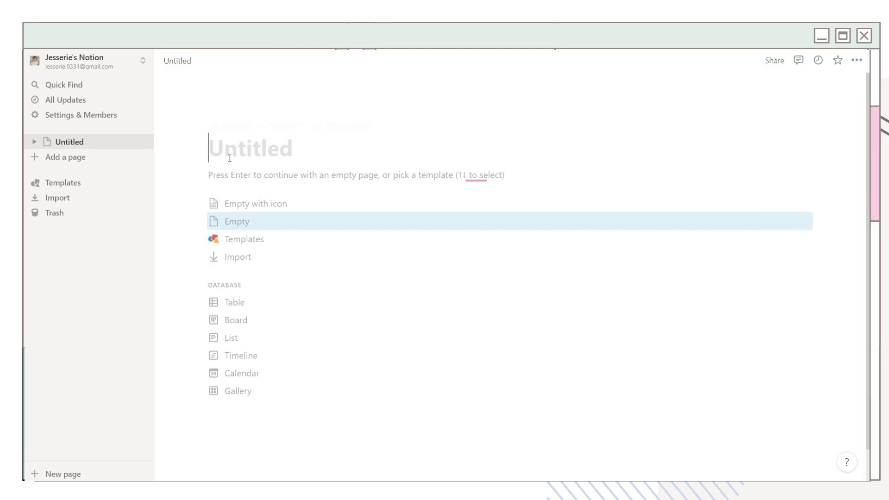
{"action": "type", "text": "Home"}
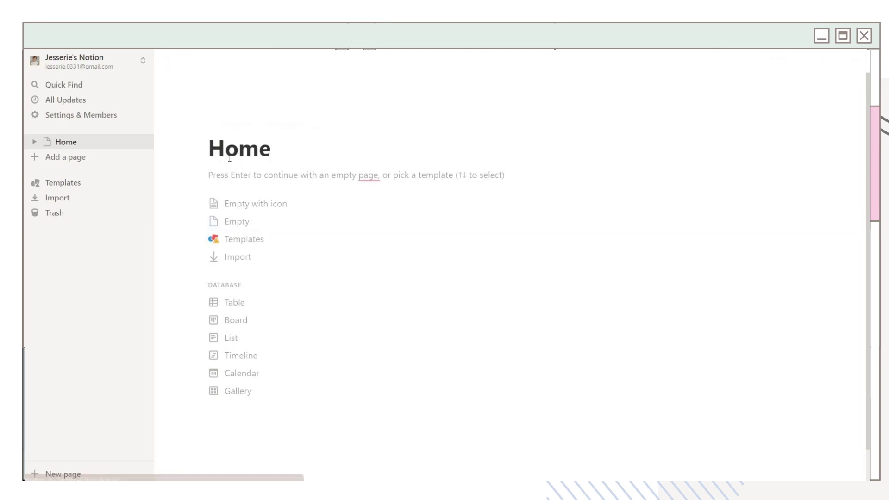
{"action": "left_click", "coordinate": [284, 207]}
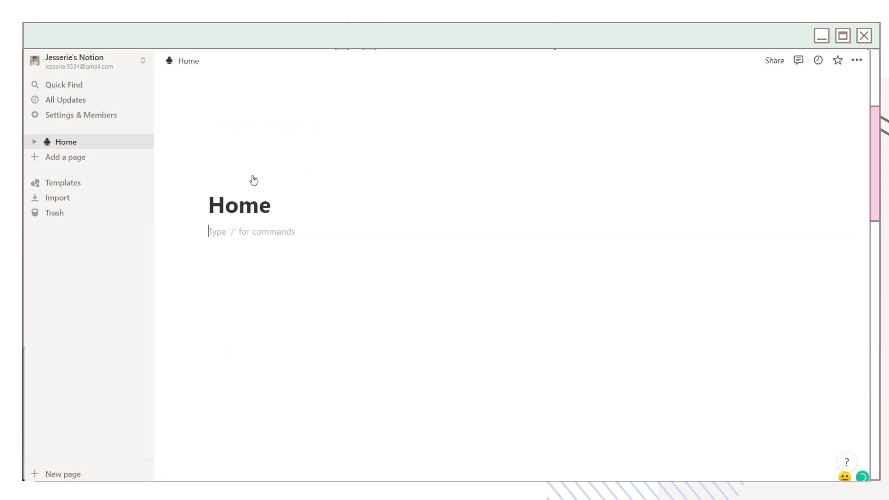
{"action": "double_click", "coordinate": [237, 211]}
{"action": "type", "text": "D"}
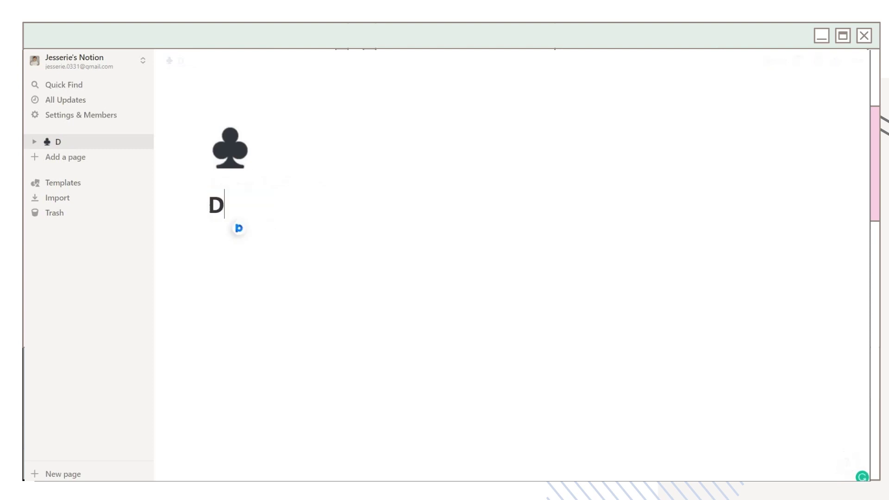
{"action": "type", "text": "ashboard"}
{"action": "key", "text": "ctrl+z"}
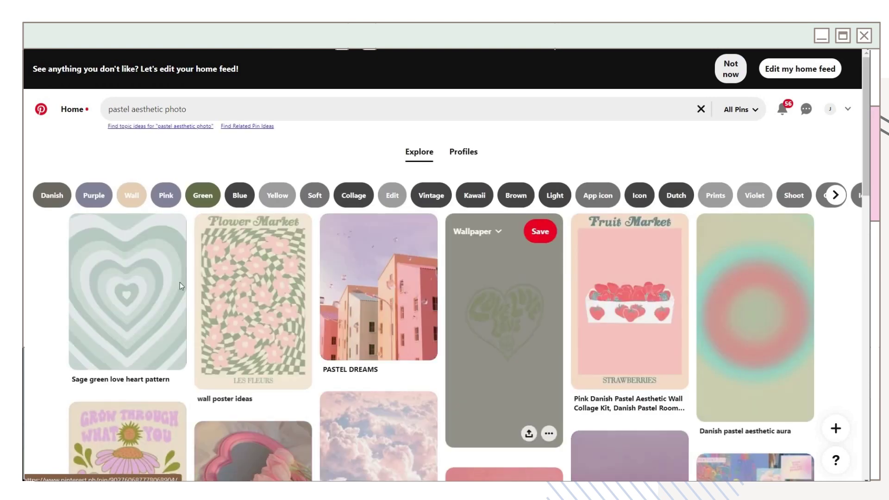
Browse the "pastel aesthetic photo" pins on Pinterest and download the green retro flowers image.
{"action": "scroll", "coordinate": [845, 275], "scroll_direction": "down", "scroll_amount": 20}
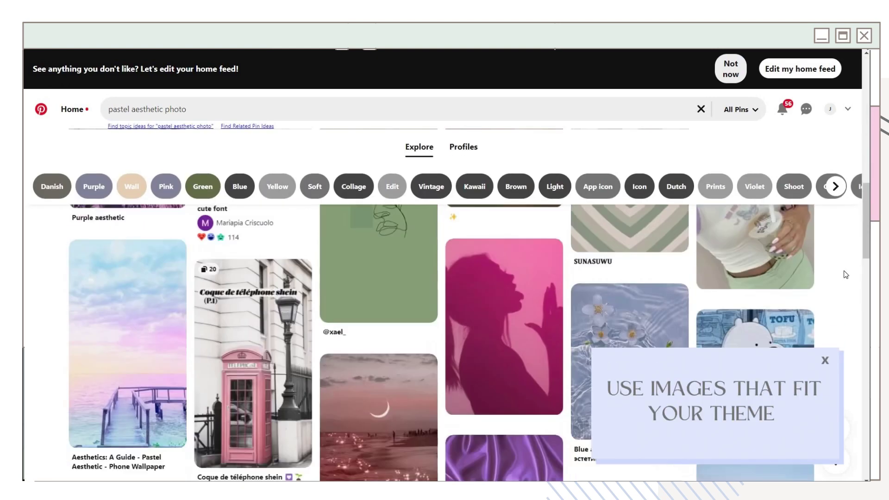
{"action": "scroll", "coordinate": [472, 373], "scroll_direction": "up", "scroll_amount": 20}
{"action": "scroll", "coordinate": [486, 284], "scroll_direction": "down", "scroll_amount": 1}
{"action": "left_click", "coordinate": [270, 332]}
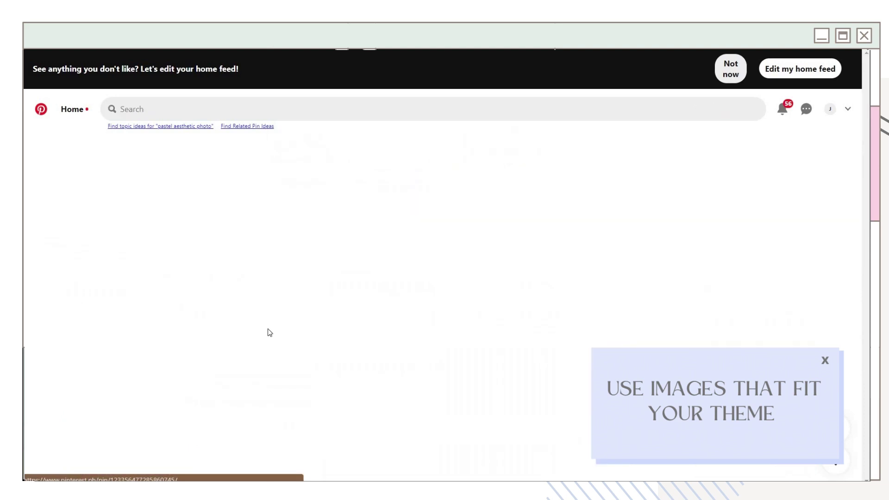
{"action": "scroll", "coordinate": [611, 252], "scroll_direction": "down", "scroll_amount": 10}
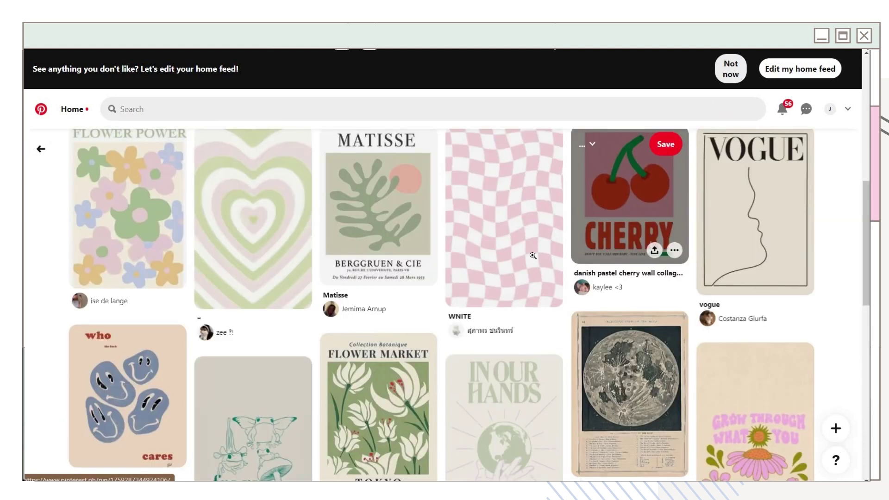
{"action": "scroll", "coordinate": [293, 333], "scroll_direction": "down", "scroll_amount": 4}
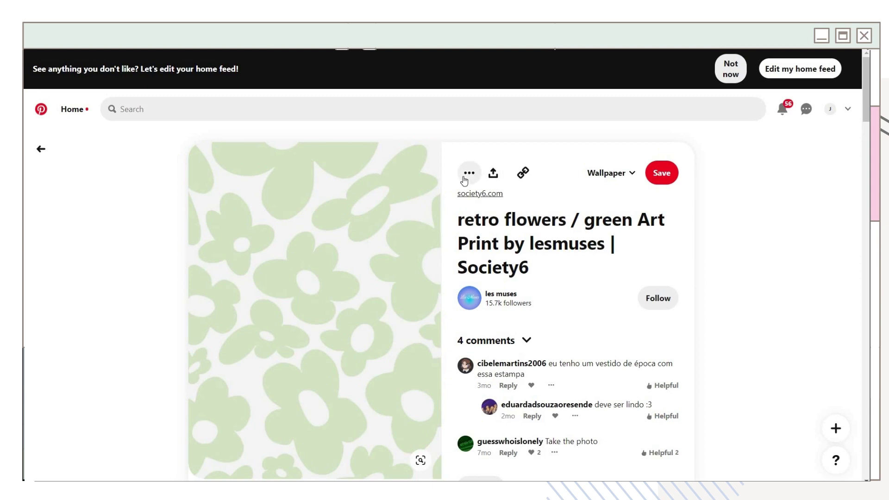
{"action": "left_click", "coordinate": [464, 181]}
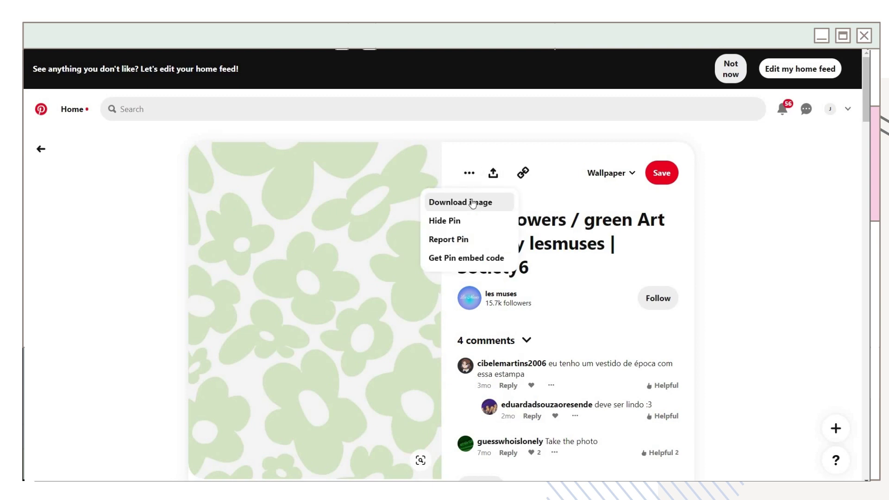
{"action": "left_click", "coordinate": [472, 203]}
Search Pinterest for "cute pastel GIF" and download the pink pixel heart GIF.
{"action": "left_click", "coordinate": [302, 109]}
{"action": "type", "text": "cute paste"}
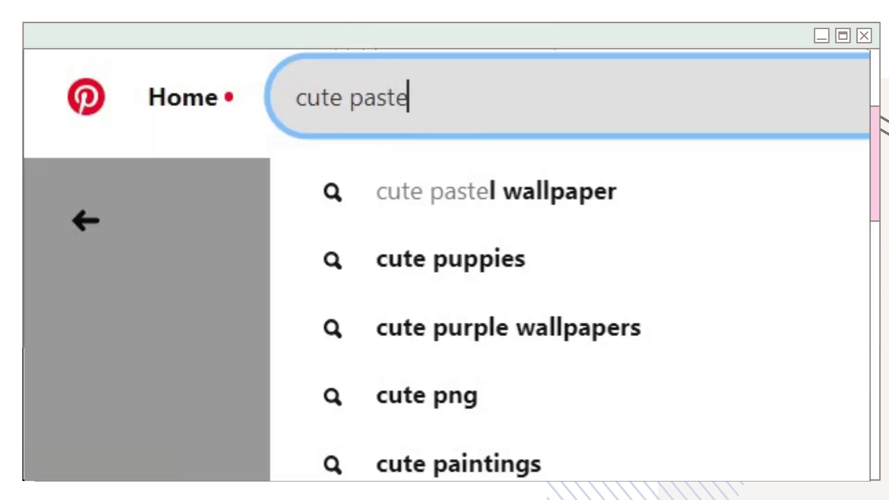
{"action": "type", "text": "l GIF"}
{"action": "key", "text": "Return"}
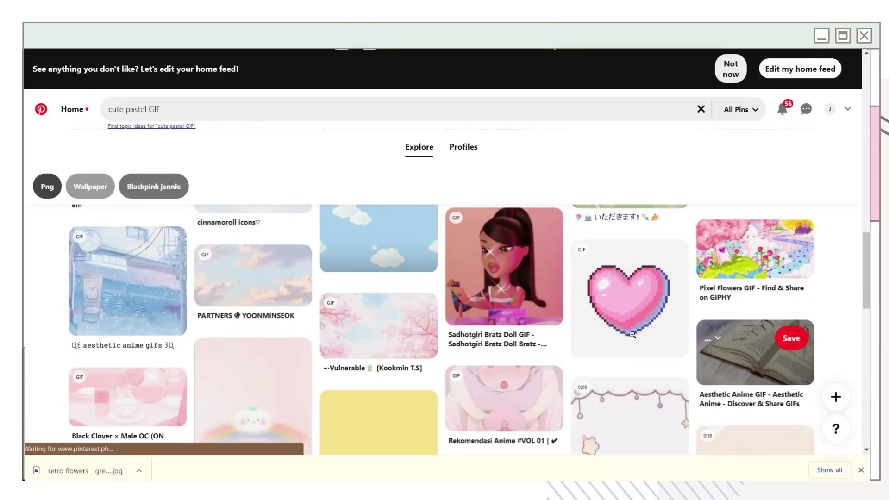
{"action": "left_click", "coordinate": [617, 307]}
{"action": "left_click", "coordinate": [469, 173]}
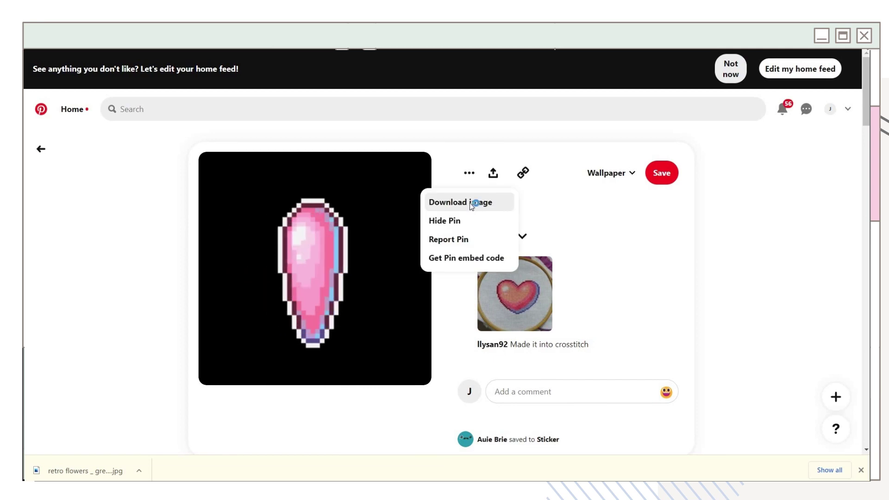
{"action": "left_click", "coordinate": [471, 202]}
{"action": "scroll", "coordinate": [643, 306], "scroll_direction": "down", "scroll_amount": 10}
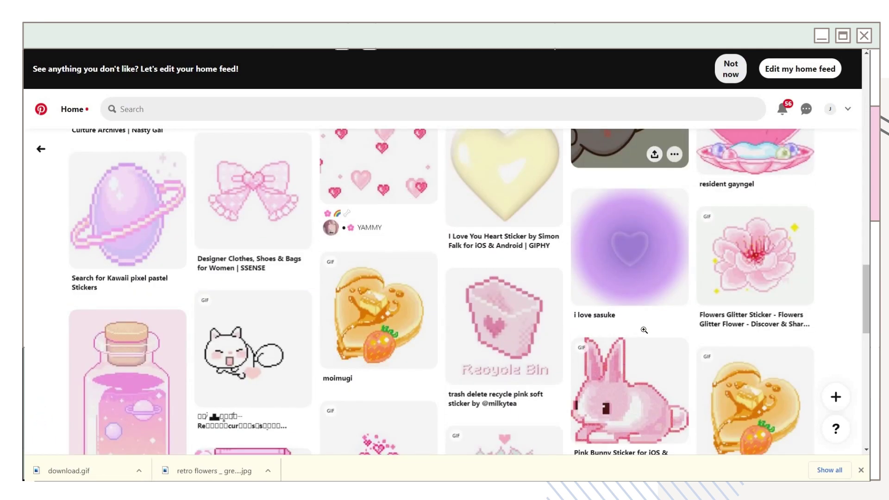
{"action": "scroll", "coordinate": [643, 330], "scroll_direction": "down", "scroll_amount": 4}
{"action": "scroll", "coordinate": [643, 330], "scroll_direction": "up", "scroll_amount": 6}
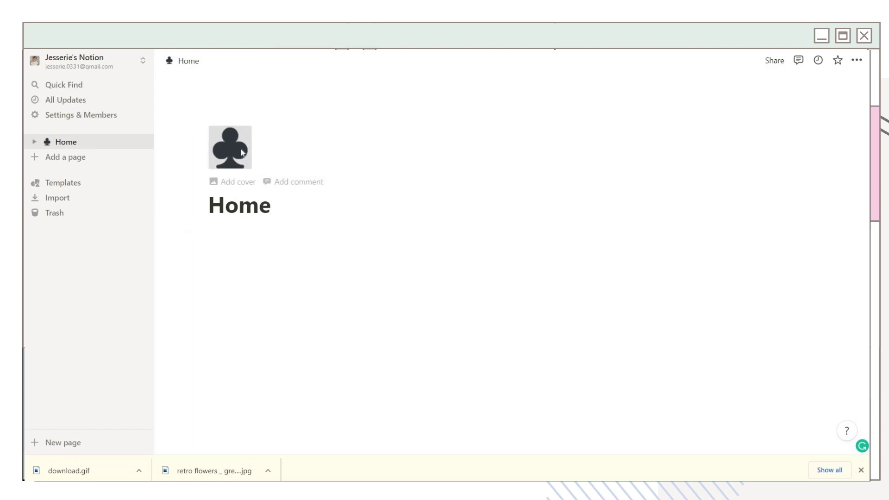
Back in Notion, replace the Home page's club icon with the downloaded pink heart GIF.
{"action": "left_click", "coordinate": [242, 152]}
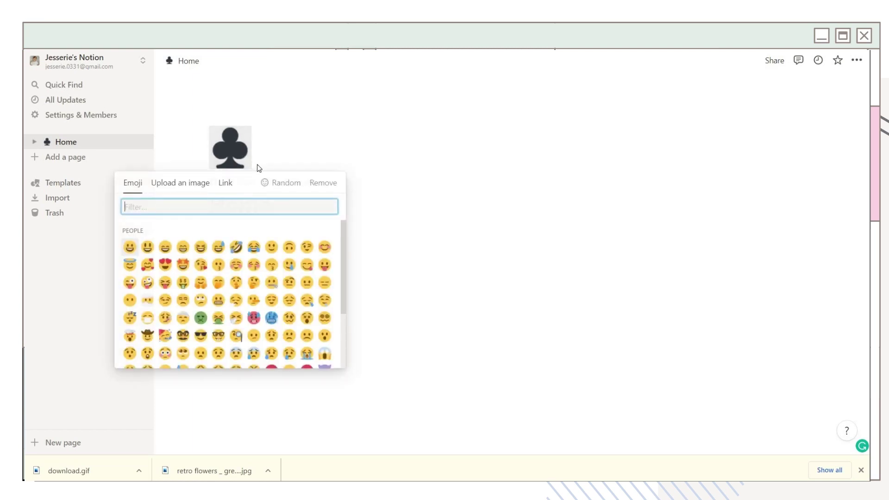
{"action": "left_click", "coordinate": [181, 182]}
{"action": "left_click", "coordinate": [211, 220]}
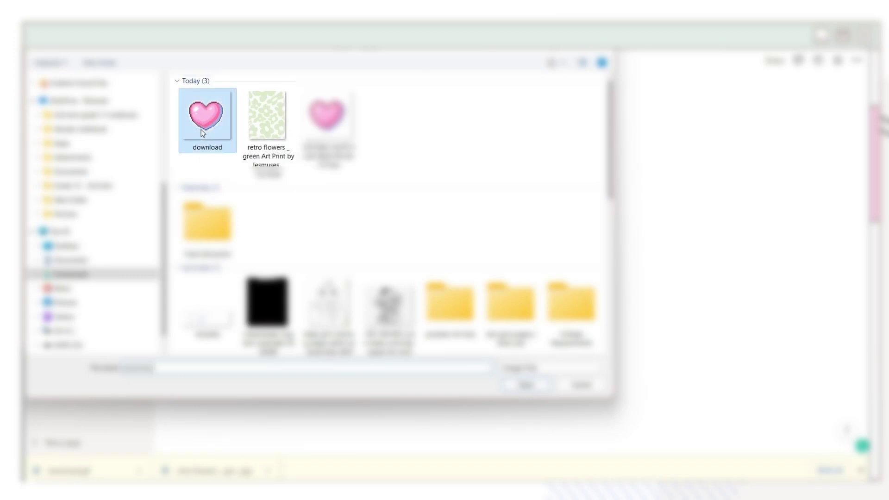
{"action": "double_click", "coordinate": [202, 133]}
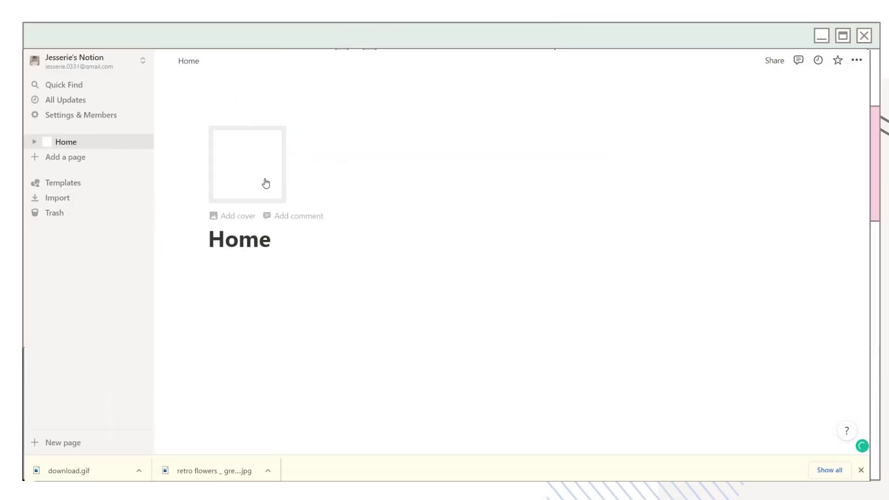
Add a cover to the Home page and change it to the solid pale peach colour.
{"action": "left_click", "coordinate": [238, 241]}
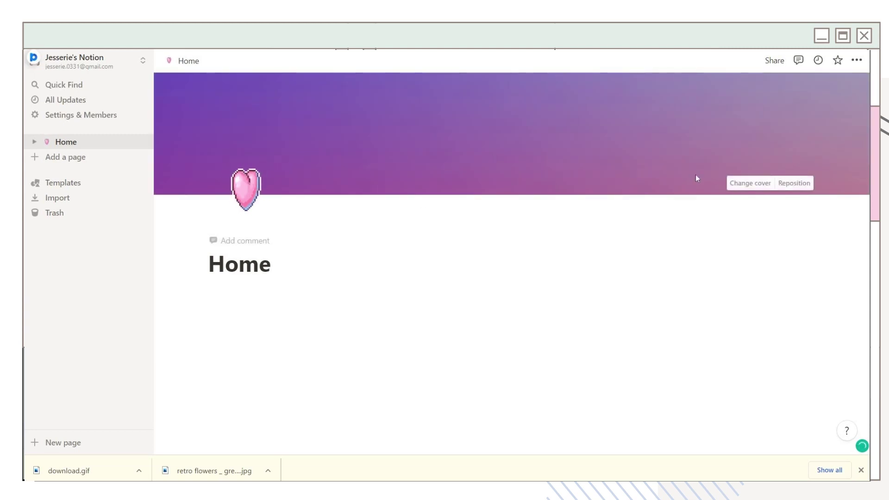
{"action": "left_click", "coordinate": [754, 183]}
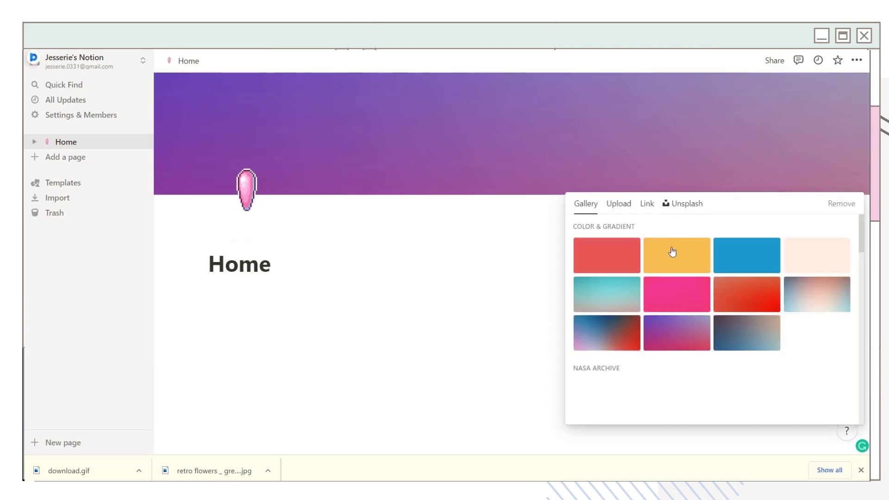
{"action": "left_click", "coordinate": [812, 256]}
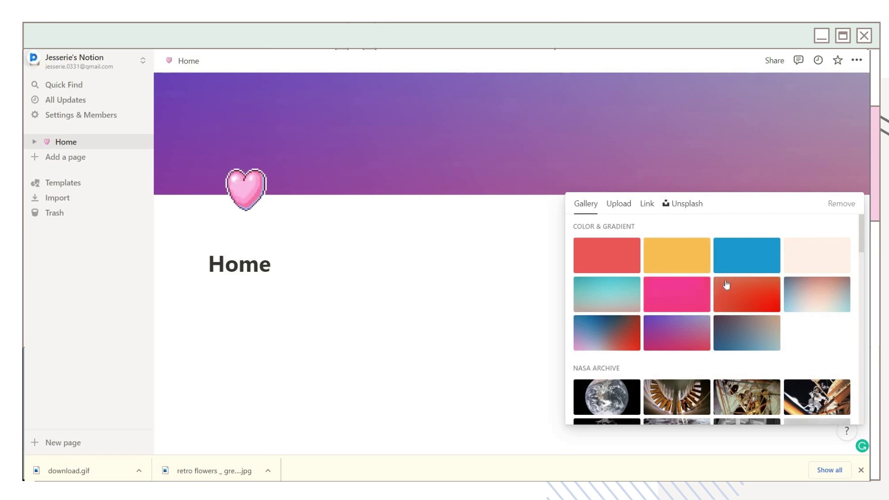
Replace the Home page's cover with the pastel pink, yellow and blue gradient image and shift it downward within the banner.
{"action": "scroll", "coordinate": [676, 287], "scroll_direction": "down", "scroll_amount": 10}
{"action": "left_click", "coordinate": [647, 204]}
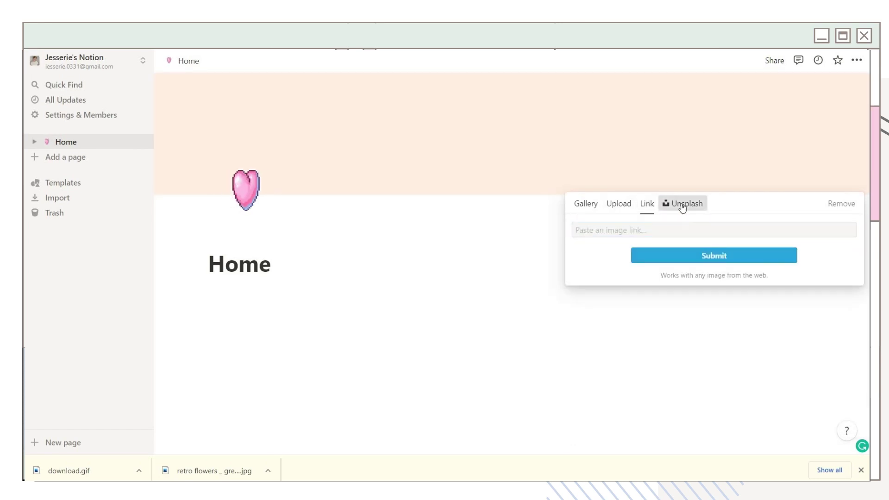
{"action": "left_click", "coordinate": [680, 204]}
{"action": "type", "text": "pa"}
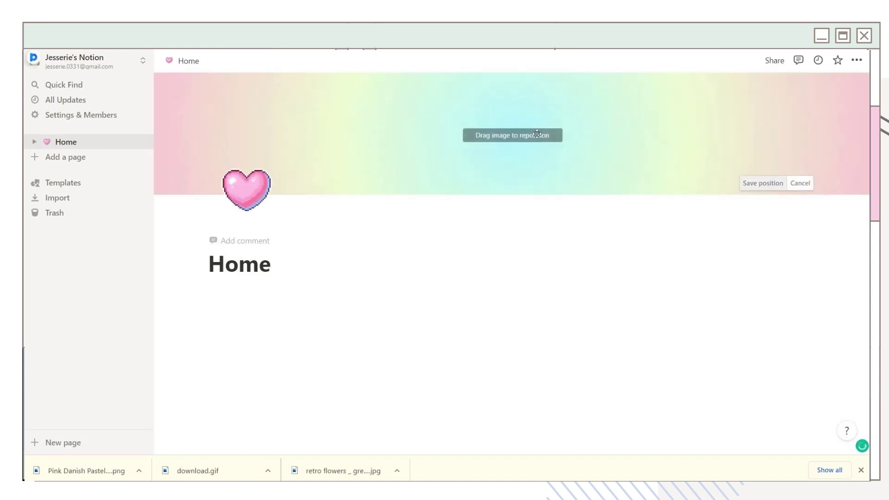
{"action": "left_click_drag", "start_coordinate": [544, 137], "coordinate": [546, 363]}
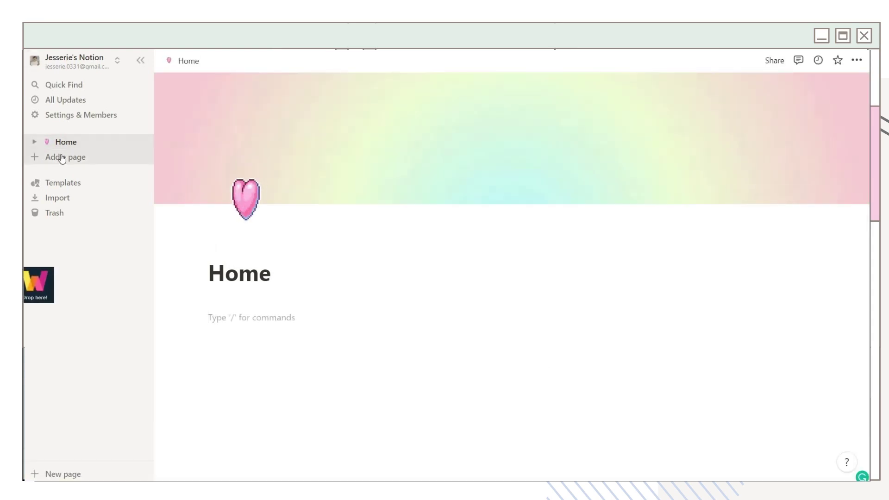
Add three new top-level pages titled "Personal", "Acads" and "Youtube".
{"action": "left_click", "coordinate": [66, 157]}
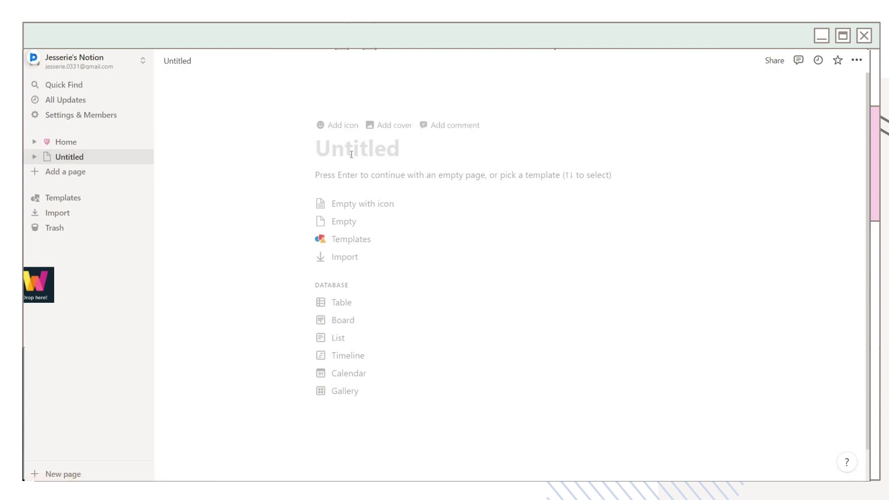
{"action": "type", "text": "Personal"}
{"action": "left_click", "coordinate": [66, 172]}
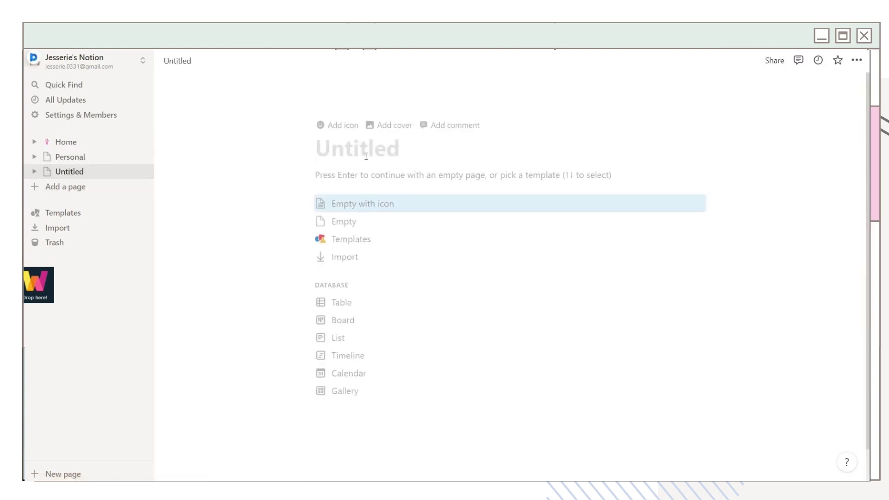
{"action": "type", "text": "Acads"}
{"action": "left_click", "coordinate": [121, 188]}
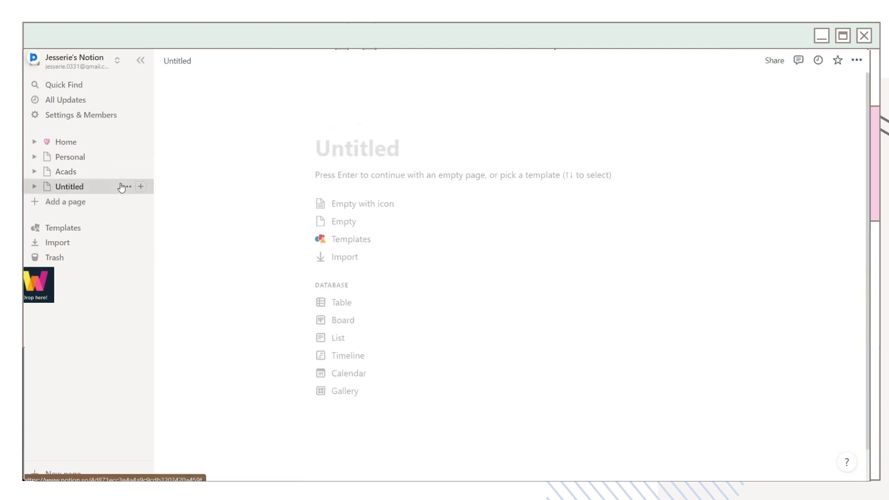
{"action": "type", "text": "Youtube"}
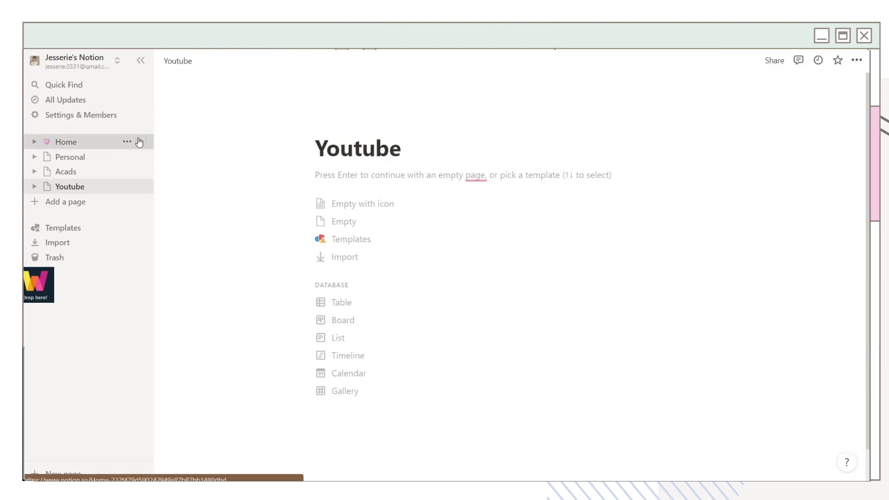
On the Home page, insert links to the existing Personal, Acads and Youtube pages.
{"action": "left_click", "coordinate": [121, 141]}
{"action": "left_click", "coordinate": [253, 318]}
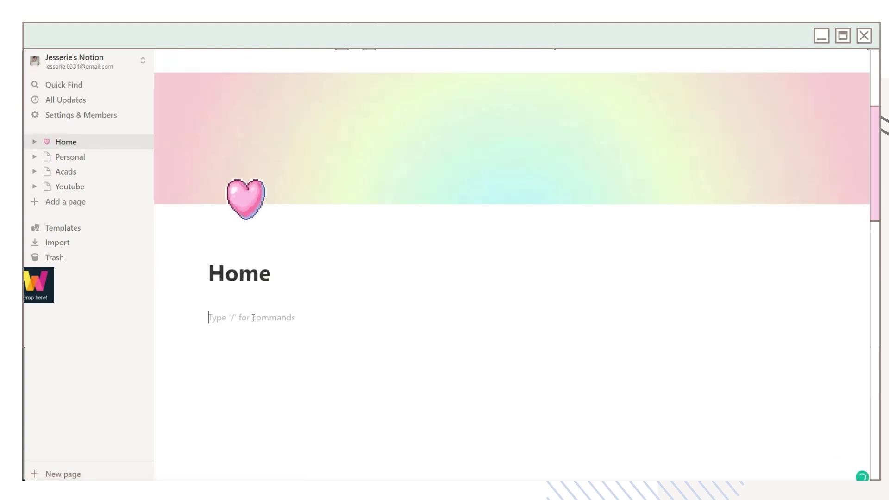
{"action": "type", "text": "/page"}
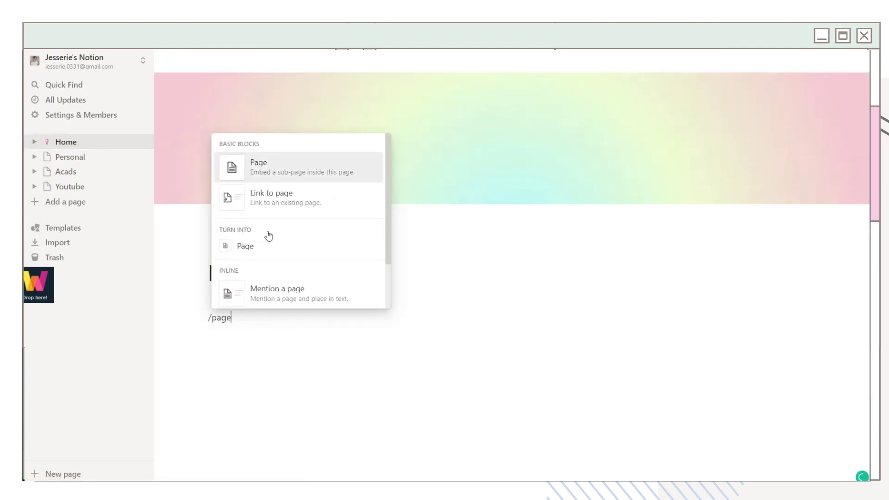
{"action": "left_click", "coordinate": [277, 198]}
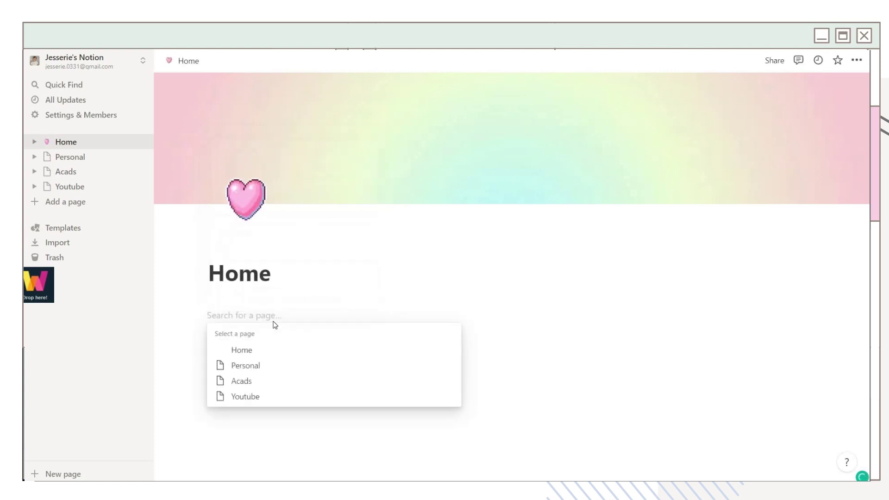
{"action": "left_click", "coordinate": [257, 367]}
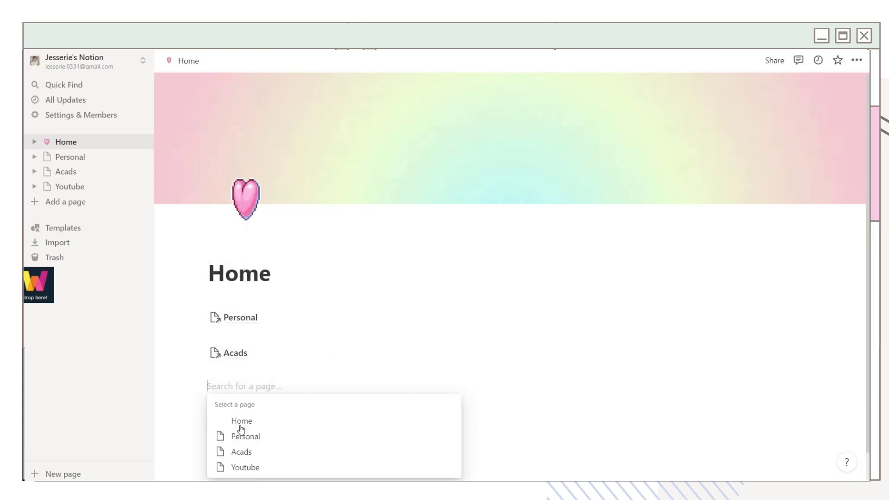
{"action": "left_click", "coordinate": [250, 467]}
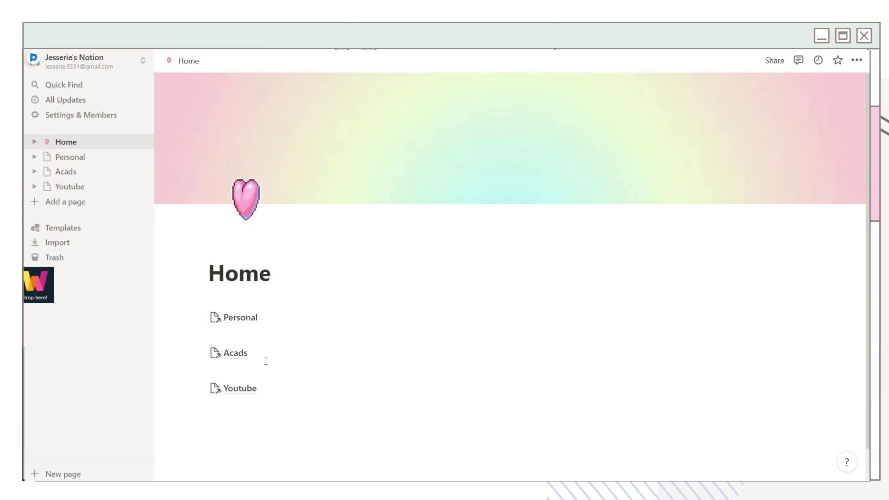
Arrange the Personal, Acads and Youtube links side by side in three columns and narrow the Personal and Acads columns.
{"action": "left_click_drag", "start_coordinate": [664, 328], "coordinate": [810, 324]}
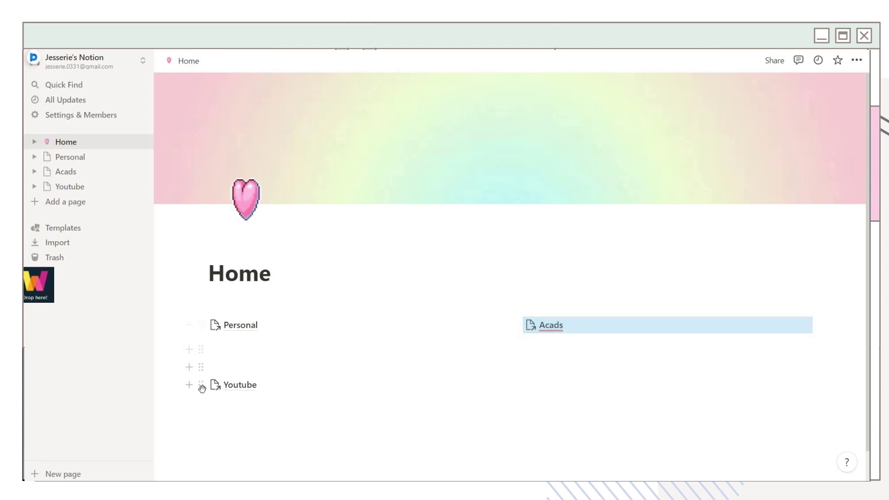
{"action": "left_click_drag", "start_coordinate": [202, 387], "coordinate": [846, 331]}
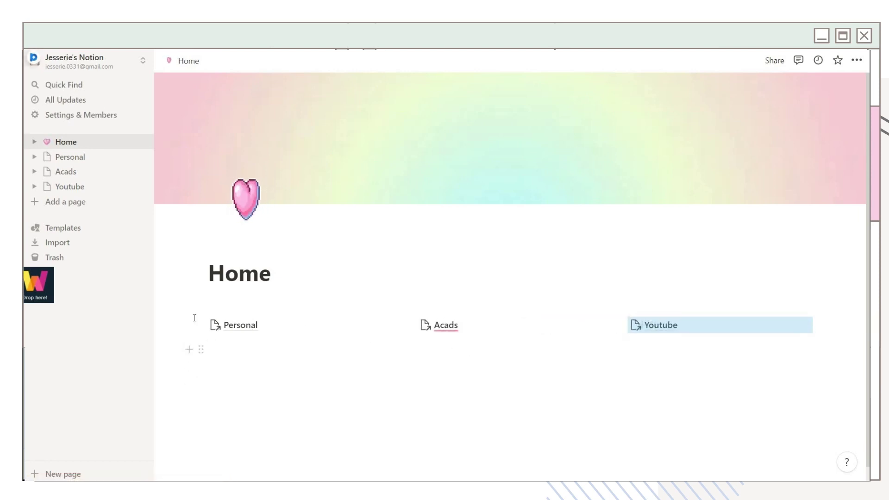
{"action": "left_click", "coordinate": [602, 321]}
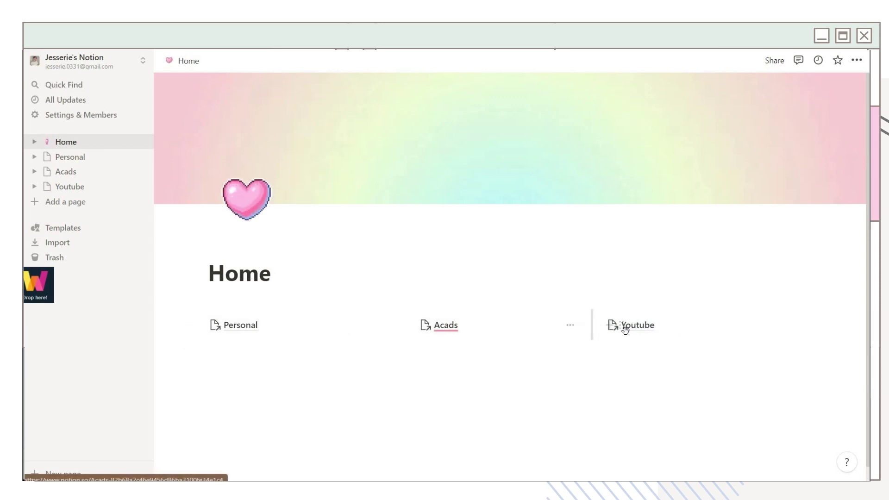
{"action": "left_click_drag", "start_coordinate": [625, 329], "coordinate": [630, 332]}
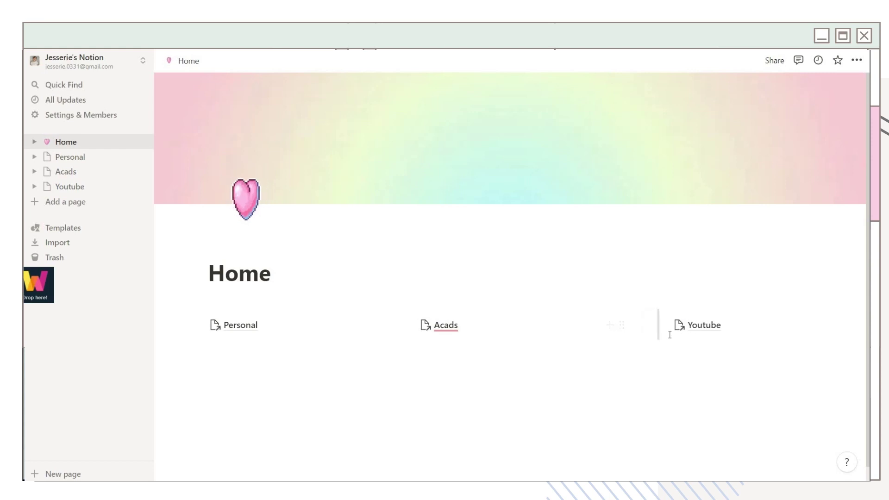
{"action": "left_click_drag", "start_coordinate": [393, 327], "coordinate": [278, 327]}
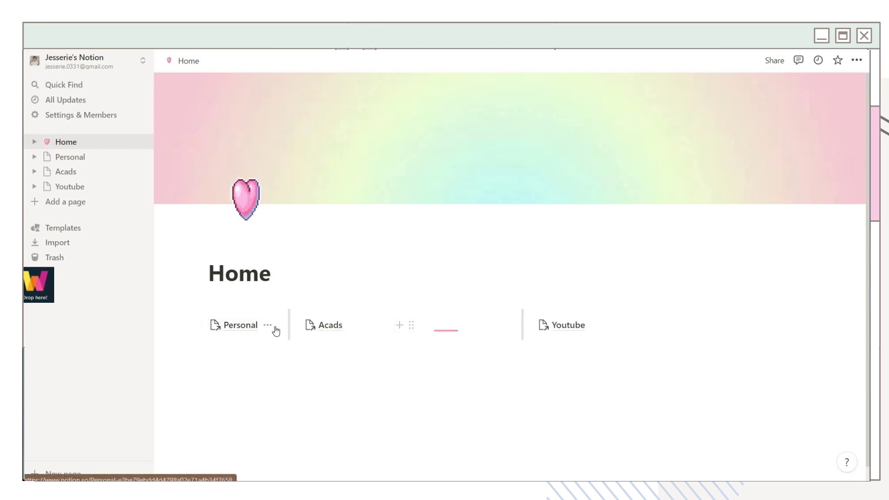
{"action": "left_click", "coordinate": [512, 330]}
{"action": "left_click_drag", "start_coordinate": [517, 328], "coordinate": [379, 341]}
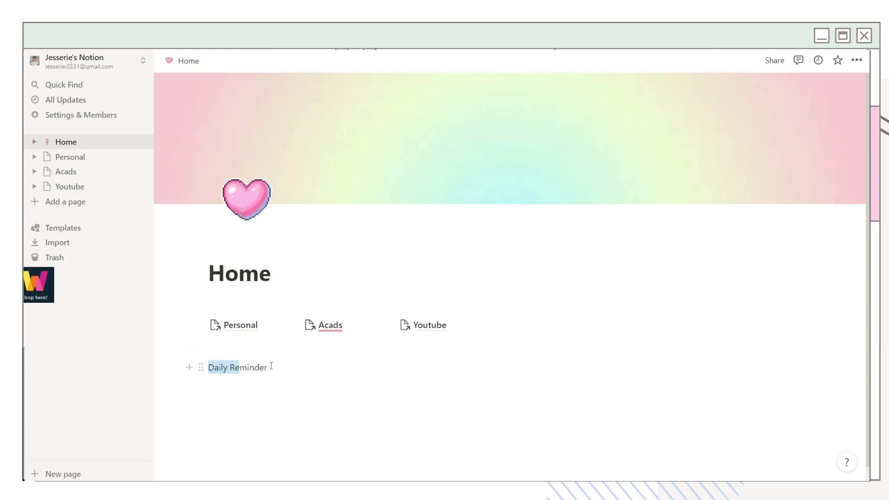
Generate styled versions of "Daily Reminder" in the LingoJam Fancy Text Generator and copy the bold serif one.
{"action": "left_click_drag", "start_coordinate": [271, 367], "coordinate": [317, 382]}
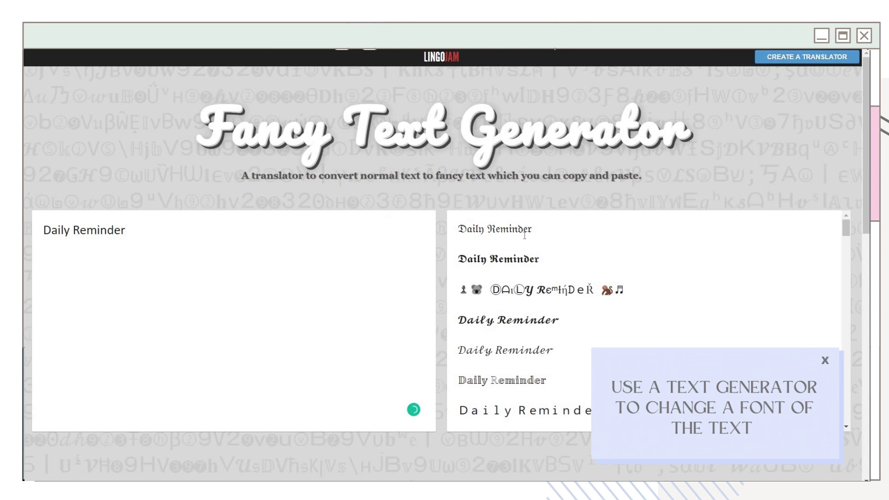
{"action": "scroll", "coordinate": [729, 315], "scroll_direction": "down", "scroll_amount": 6}
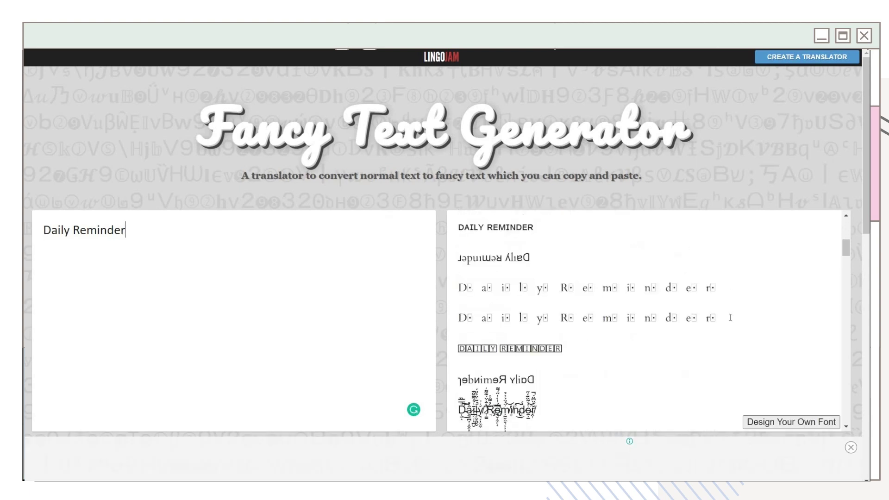
{"action": "scroll", "coordinate": [729, 317], "scroll_direction": "down", "scroll_amount": 10}
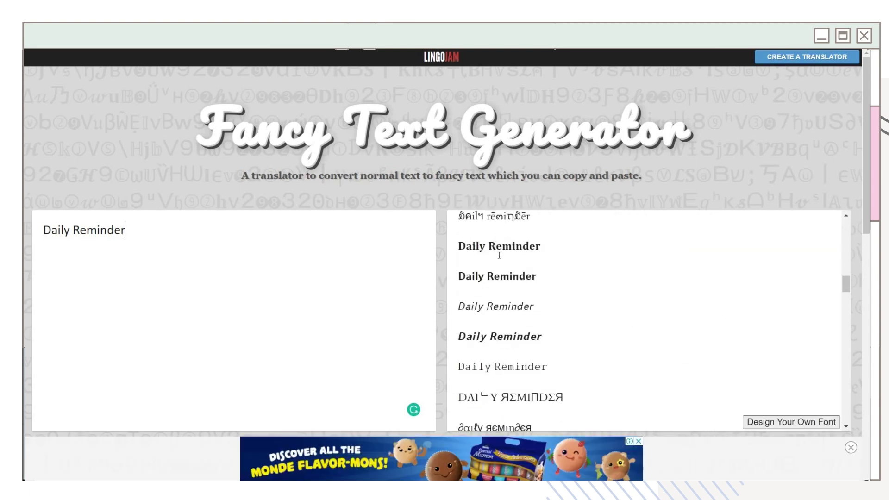
{"action": "scroll", "coordinate": [505, 269], "scroll_direction": "down", "scroll_amount": 2}
{"action": "scroll", "coordinate": [515, 293], "scroll_direction": "down", "scroll_amount": 5}
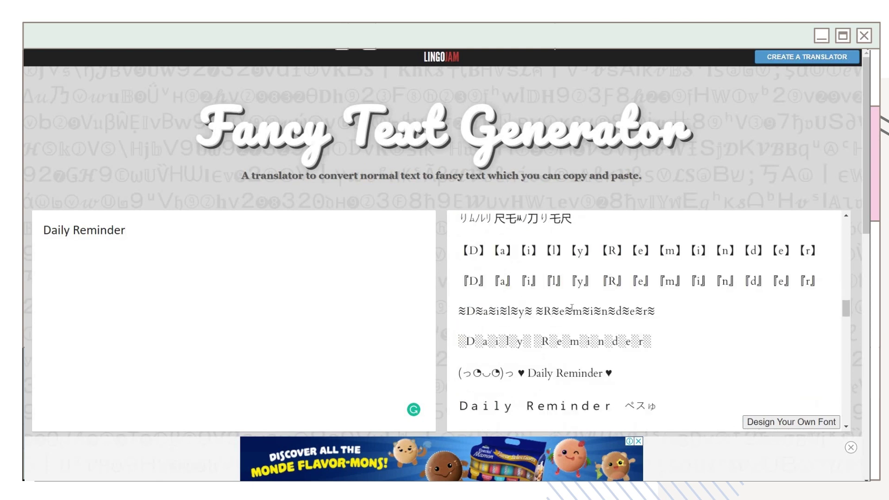
{"action": "scroll", "coordinate": [547, 259], "scroll_direction": "up", "scroll_amount": 6}
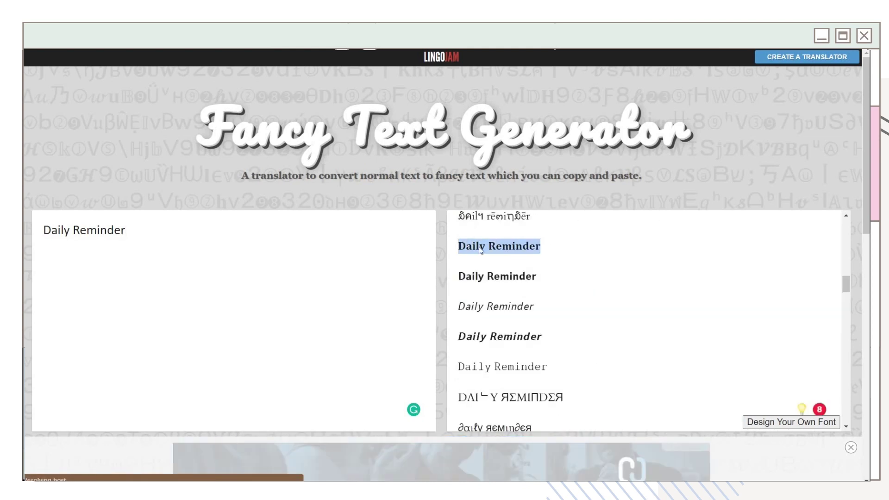
{"action": "right_click", "coordinate": [460, 250]}
{"action": "left_click", "coordinate": [479, 287]}
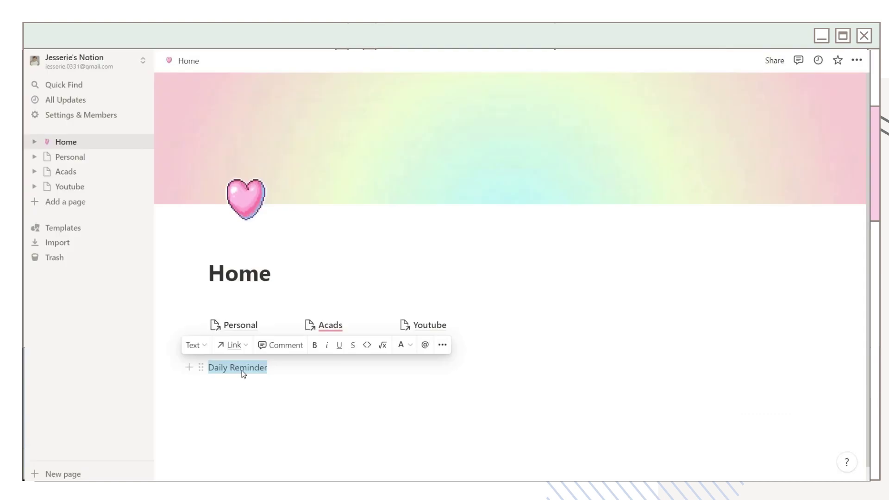
Back in Notion, replace the plain "Daily Reminder" text with the copied bold serif version and add the Philippians 4:13 verse below it.
{"action": "right_click", "coordinate": [241, 371]}
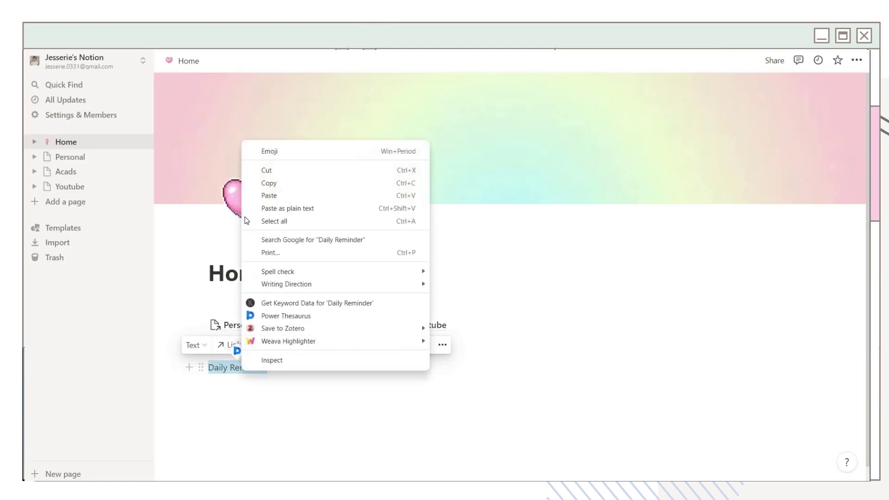
{"action": "left_click", "coordinate": [263, 195]}
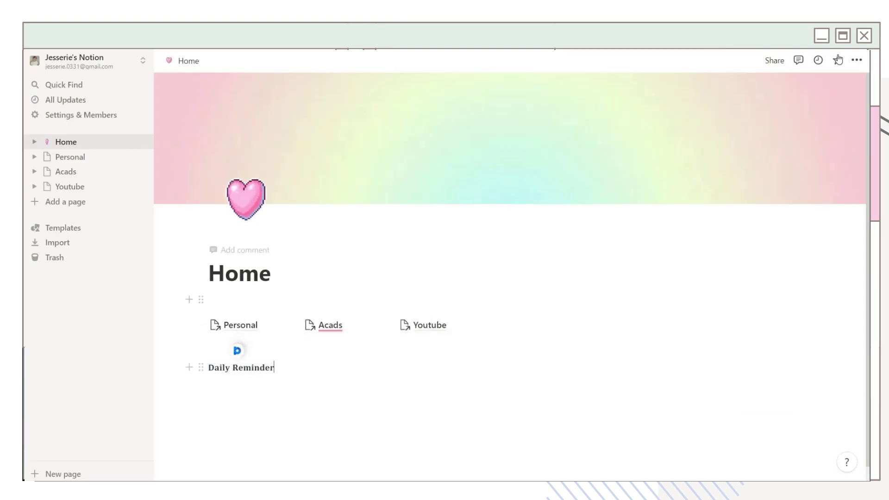
{"action": "left_click", "coordinate": [856, 59]}
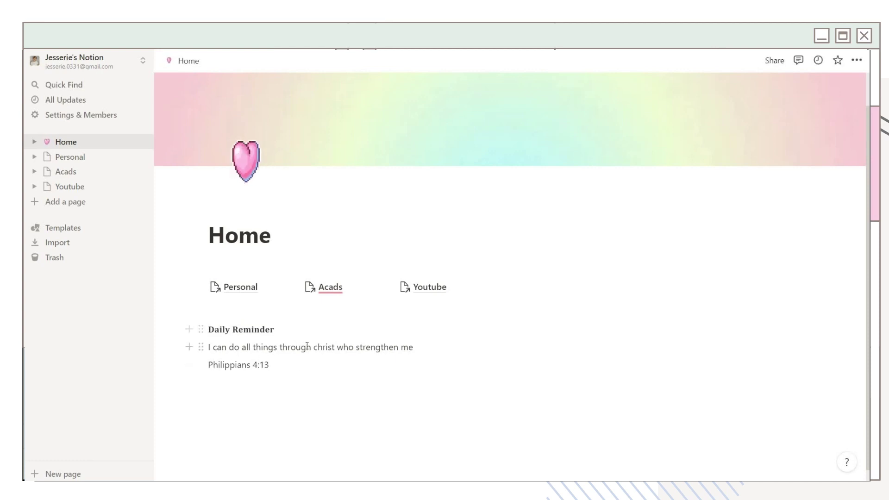
Add a "Weekly To Do" heading below the verse and replace it with its bold serif version.
{"action": "key", "text": "Return"}
{"action": "type", "text": "Wee"}
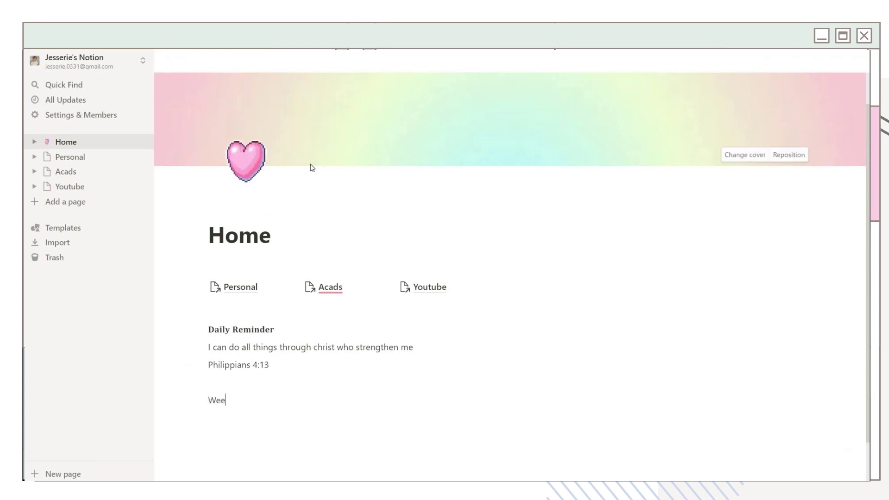
{"action": "type", "text": "kly To Do"}
{"action": "left_click_drag", "start_coordinate": [262, 400], "coordinate": [204, 400]}
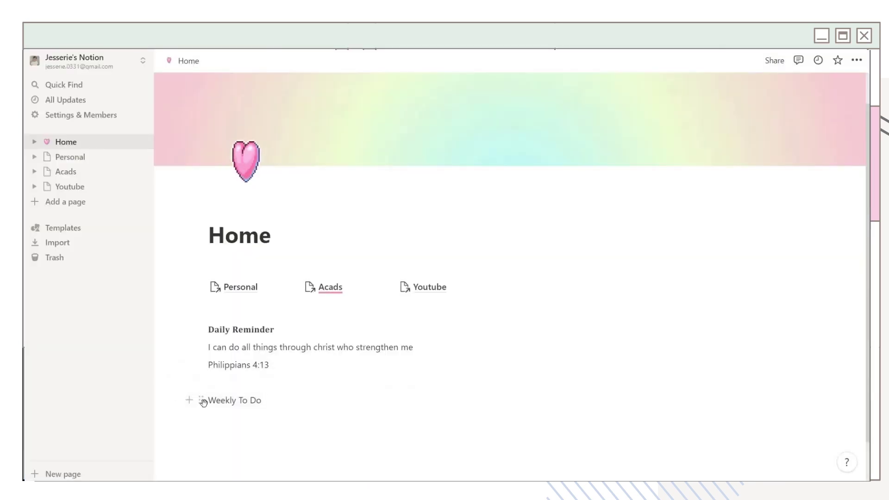
{"action": "triple_click", "coordinate": [204, 400]}
{"action": "key", "text": "ctrl+v"}
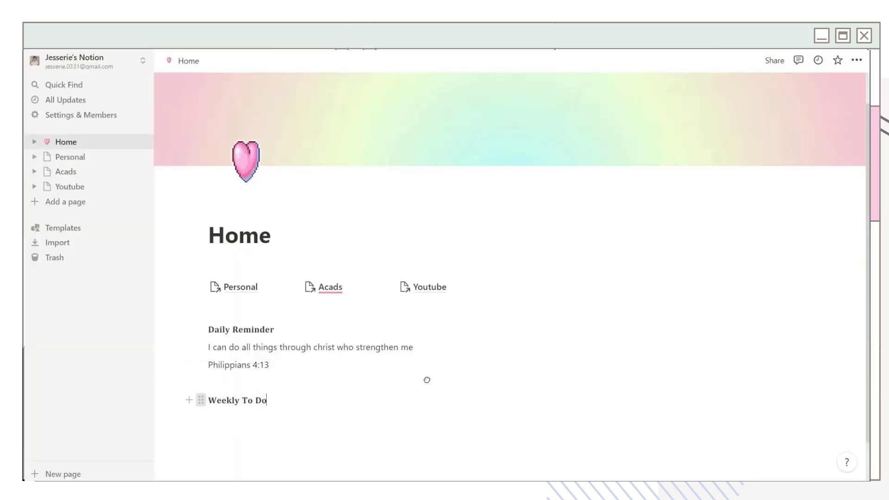
Move the Weekly To Do heading into a second column beside Daily Reminder and narrow the Daily Reminder column.
{"action": "left_click_drag", "start_coordinate": [615, 349], "coordinate": [822, 324]}
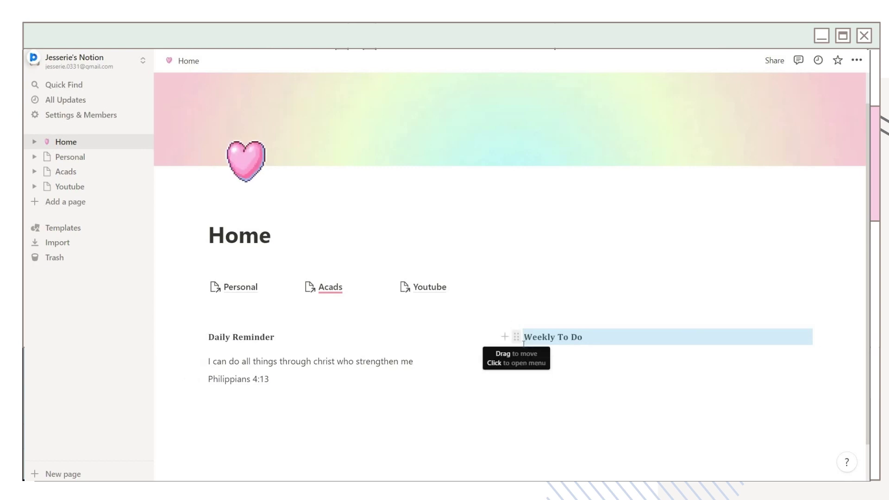
{"action": "left_click_drag", "start_coordinate": [509, 340], "coordinate": [330, 348]}
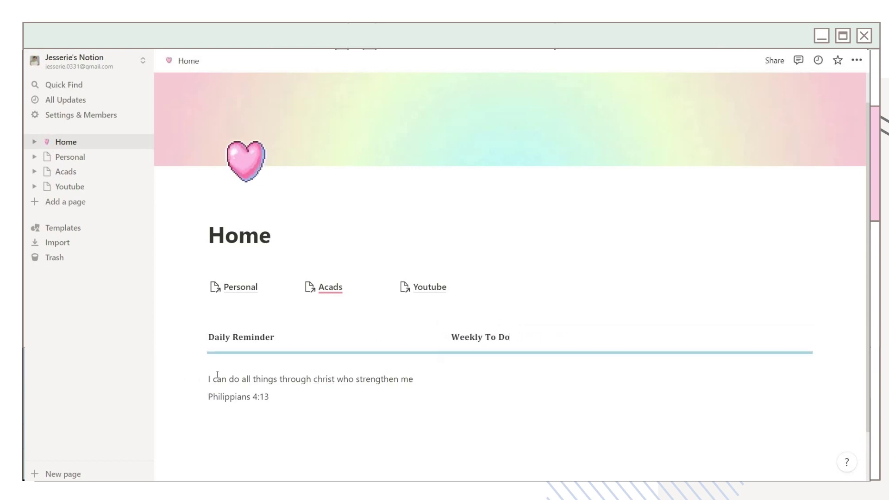
{"action": "left_click_drag", "start_coordinate": [216, 377], "coordinate": [217, 377]}
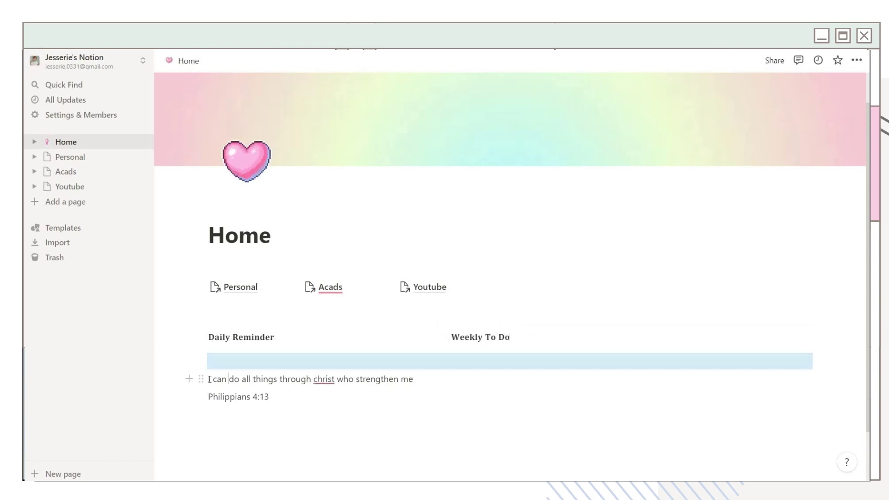
Move the verse and its Philippians 4:13 reference into the Daily Reminder column directly beneath the heading.
{"action": "left_click", "coordinate": [225, 378]}
{"action": "left_click_drag", "start_coordinate": [302, 407], "coordinate": [282, 385]}
{"action": "key", "text": "ctrl+x"}
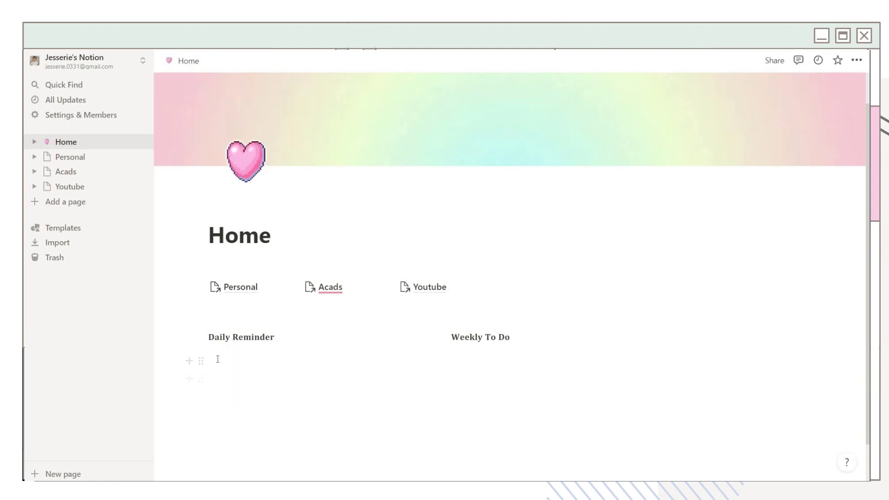
{"action": "key", "text": "ctrl+z"}
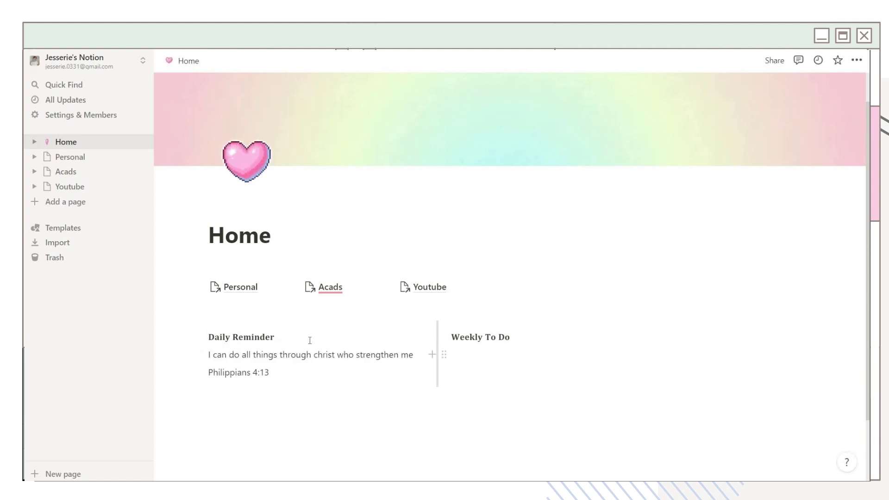
{"action": "left_click_drag", "start_coordinate": [309, 340], "coordinate": [401, 343]}
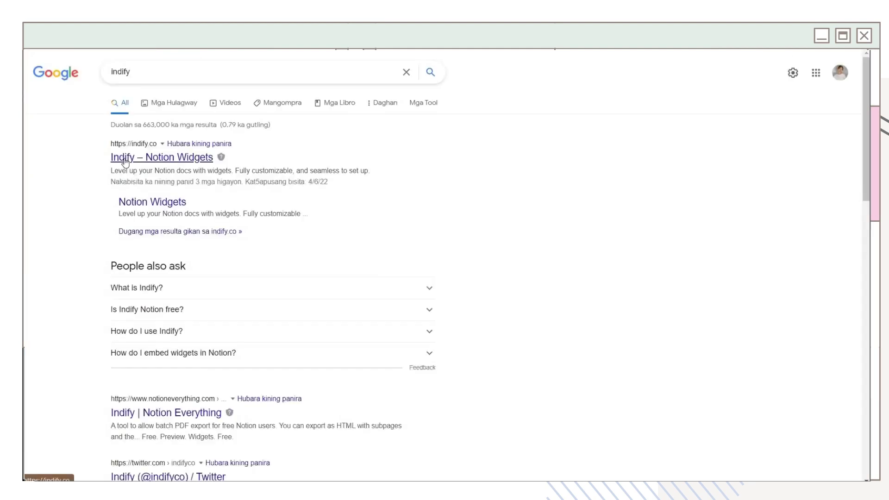
On the Indify site, create an untitled Clock widget and set its clock type to Analog Numbers.
{"action": "left_click", "coordinate": [125, 161]}
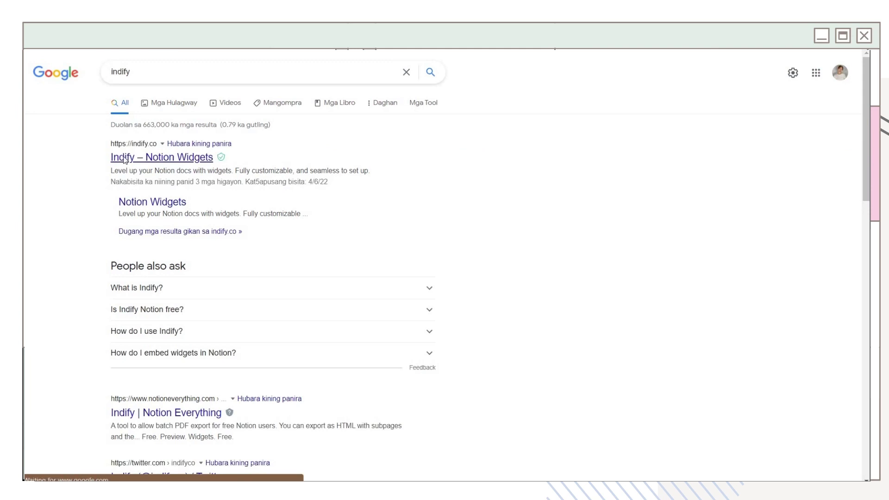
{"action": "scroll", "coordinate": [272, 284], "scroll_direction": "down", "scroll_amount": 5}
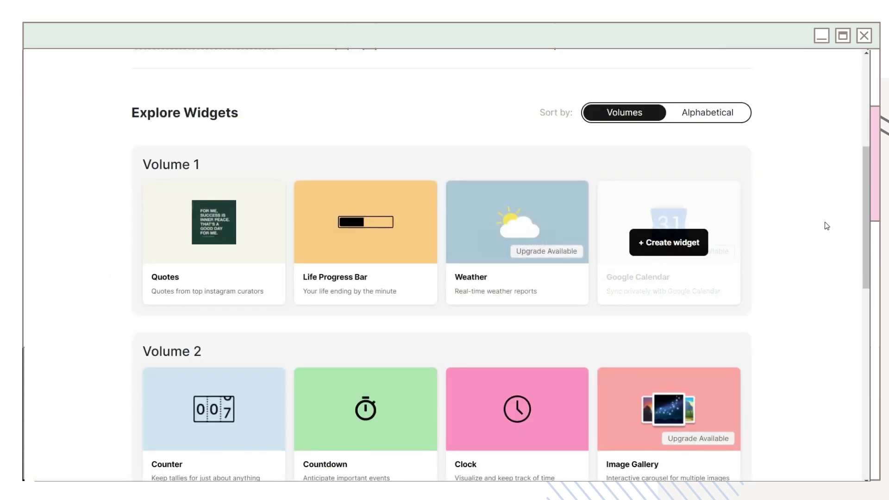
{"action": "scroll", "coordinate": [824, 227], "scroll_direction": "down", "scroll_amount": 4}
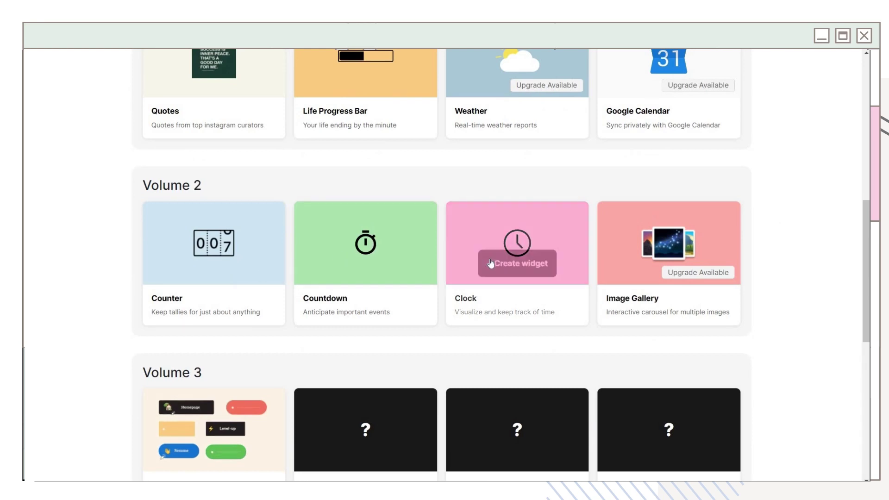
{"action": "left_click", "coordinate": [491, 256]}
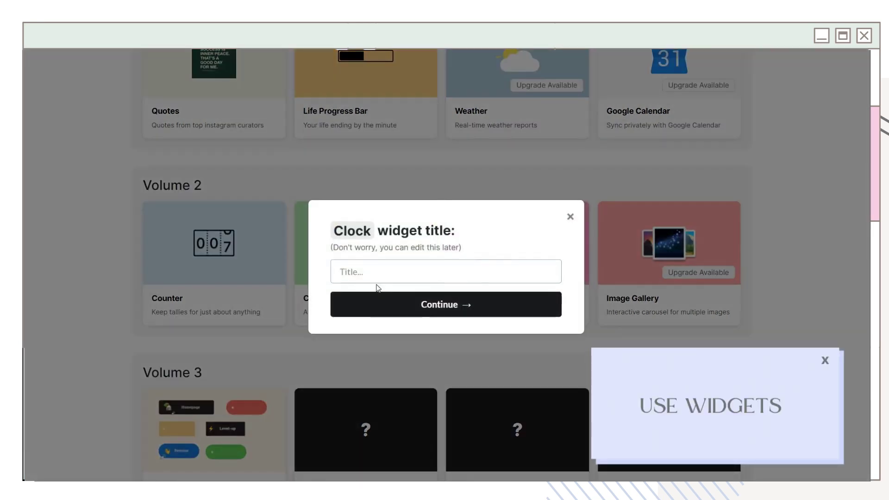
{"action": "left_click", "coordinate": [450, 305]}
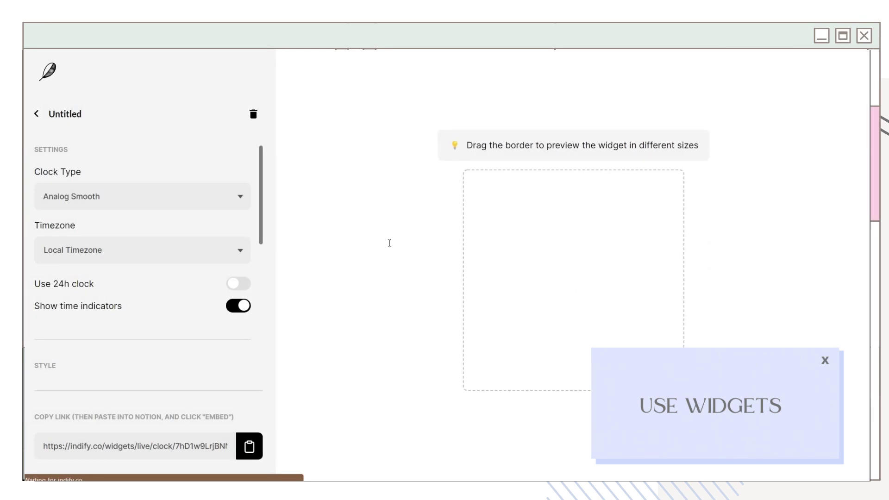
{"action": "left_click", "coordinate": [170, 207]}
{"action": "left_click", "coordinate": [95, 220]}
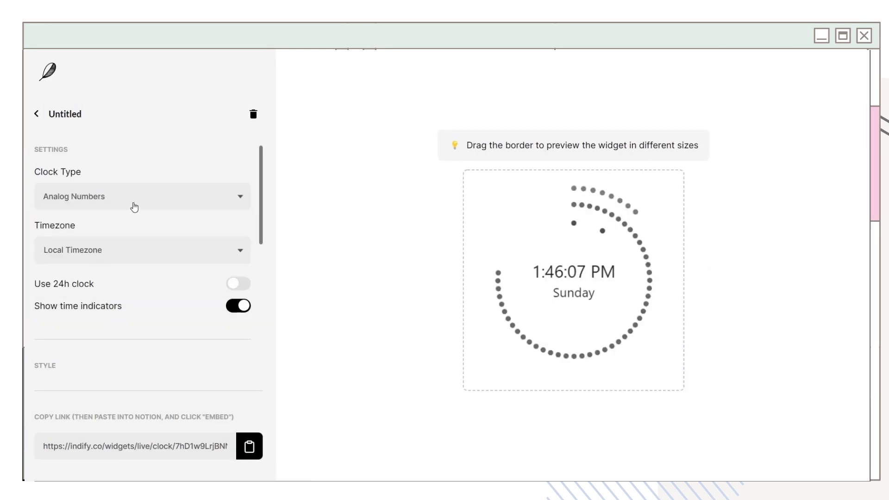
Change the clock widget's type to Analog Smooth.
{"action": "left_click", "coordinate": [135, 207]}
{"action": "left_click", "coordinate": [184, 249]}
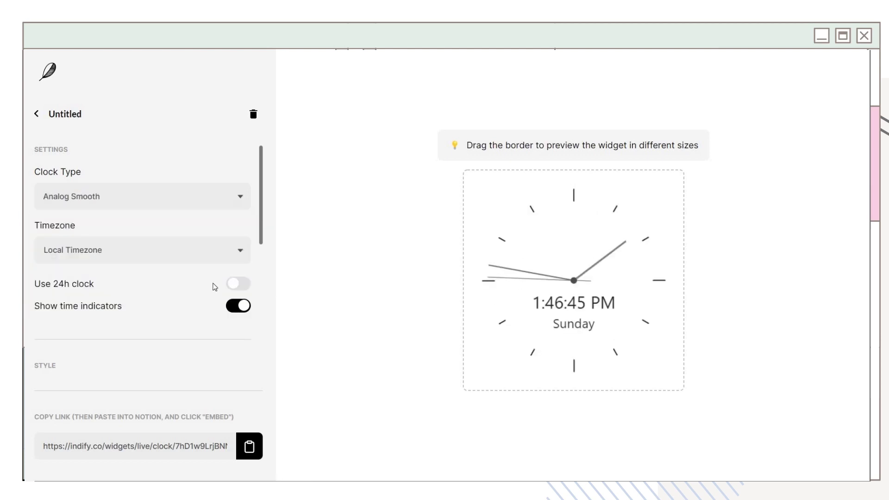
{"action": "left_click", "coordinate": [239, 286]}
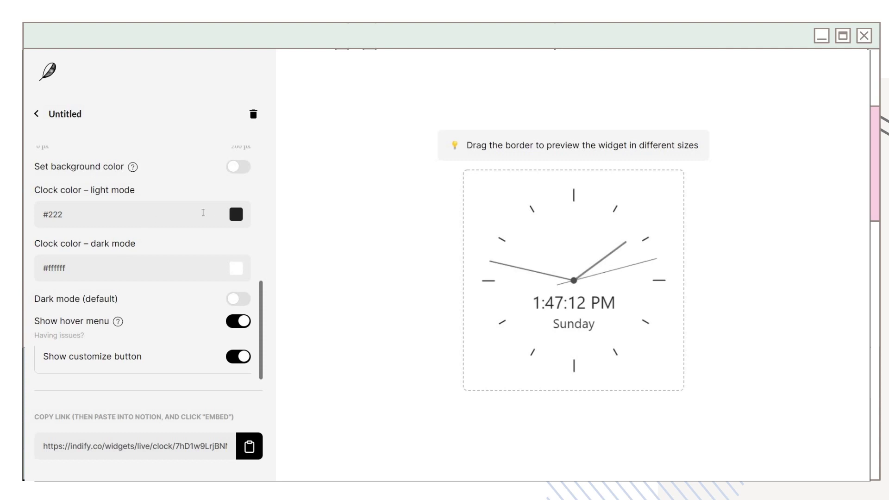
Set the clock's light-mode color to the Notion Dark gray, #9b9a97.
{"action": "left_click", "coordinate": [237, 214]}
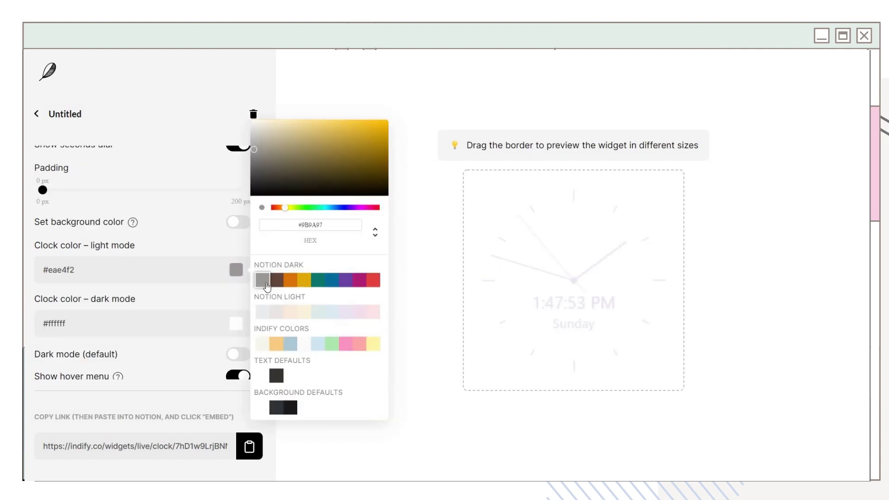
{"action": "left_click", "coordinate": [399, 278]}
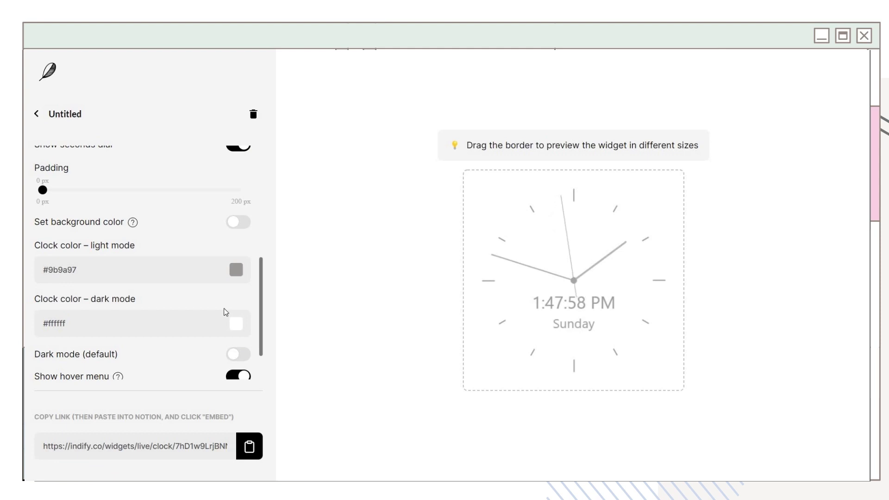
{"action": "scroll", "coordinate": [225, 312], "scroll_direction": "down", "scroll_amount": 1}
Copy the clock widget's link, embed it on the Notion Home page, and move it into a column beyond Weekly To Do.
{"action": "left_click", "coordinate": [249, 446]}
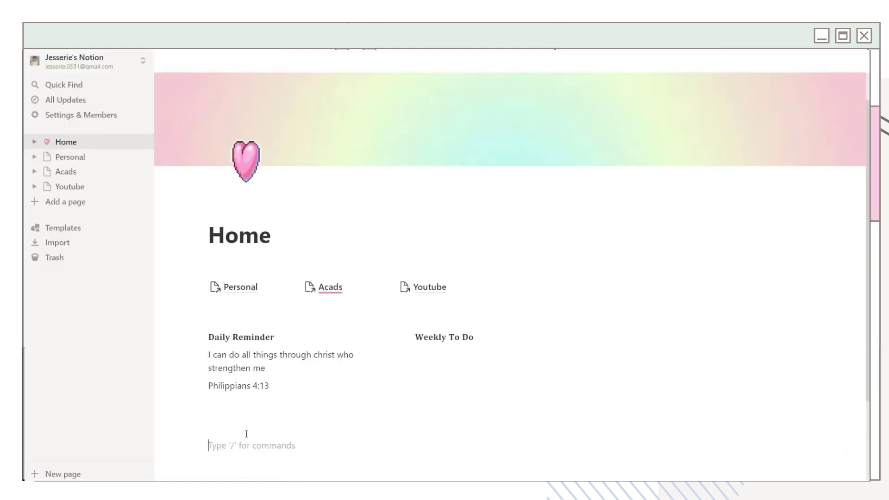
{"action": "key", "text": "ctrl+v"}
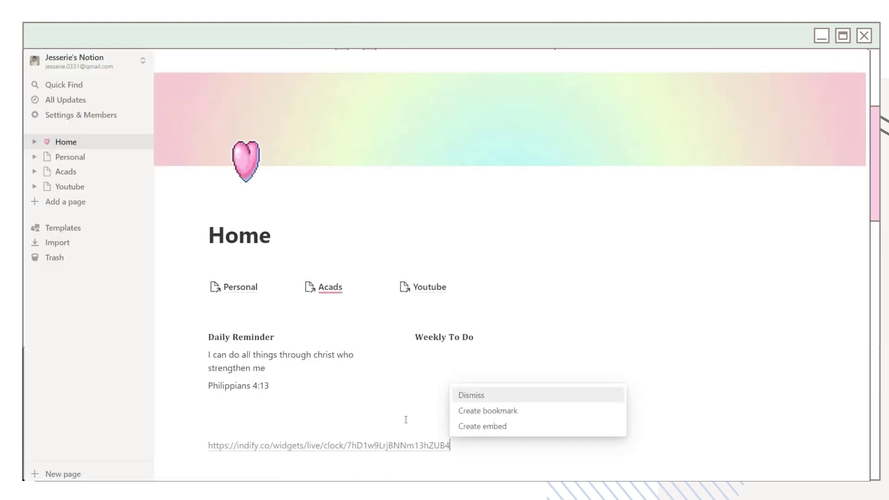
{"action": "left_click", "coordinate": [468, 427]}
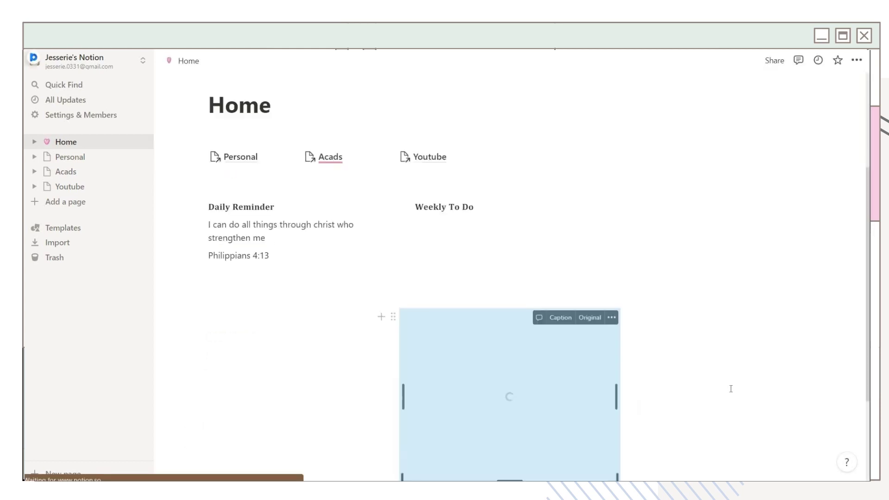
{"action": "left_click", "coordinate": [730, 390]}
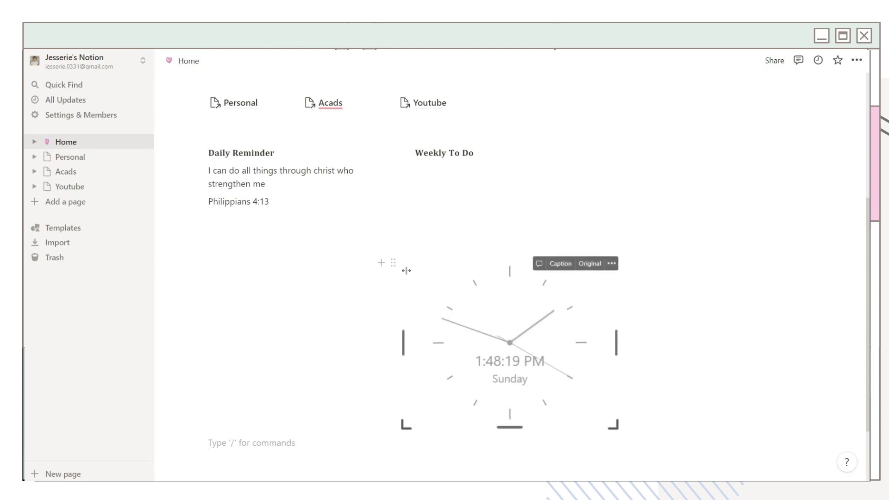
{"action": "left_click_drag", "start_coordinate": [394, 262], "coordinate": [821, 159]}
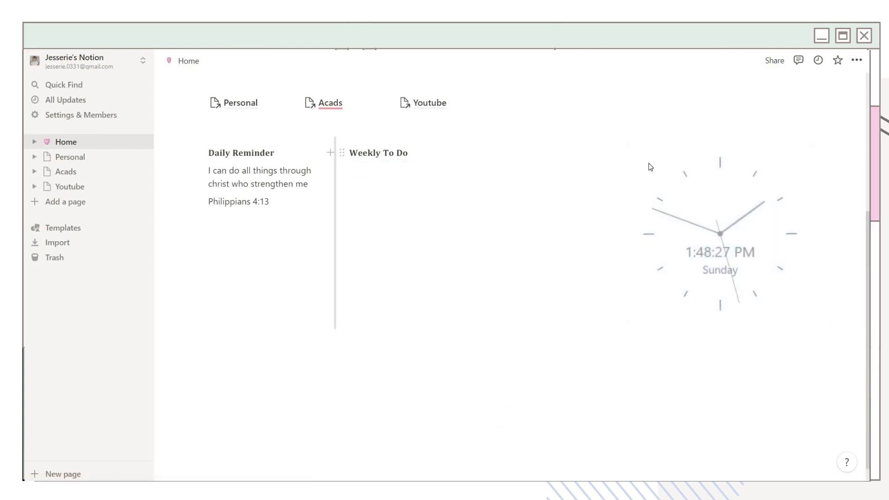
Add a line reading "Monday" beneath the Weekly To Do heading.
{"action": "scroll", "coordinate": [643, 213], "scroll_direction": "up", "scroll_amount": 1}
{"action": "left_click", "coordinate": [382, 204]}
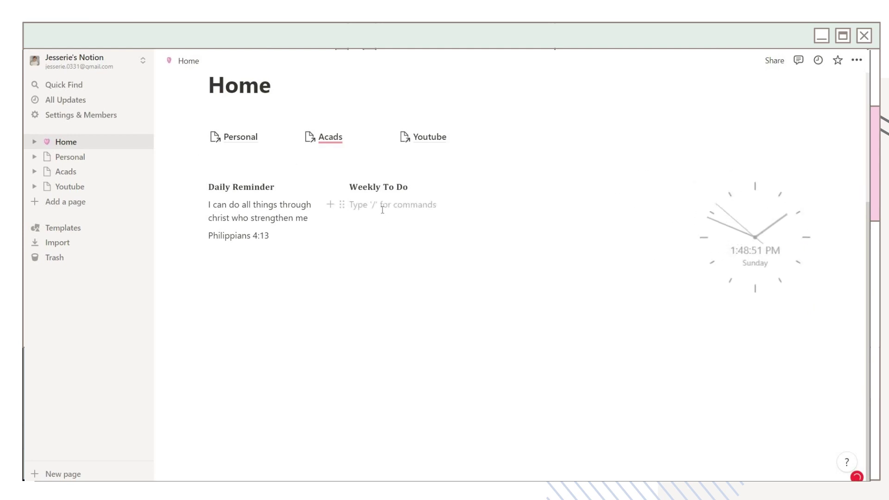
{"action": "type", "text": "Monday"}
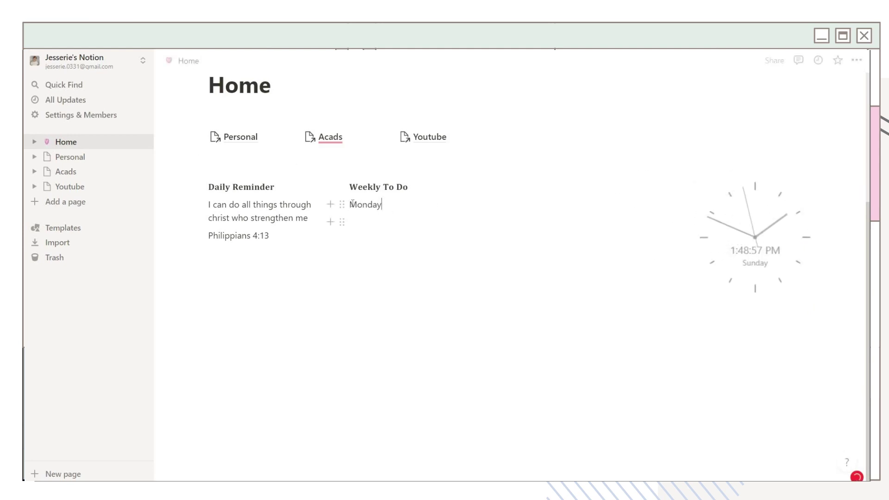
Convert Monday to small caps with the Fancy Text Generator and replace the plain text under Weekly To Do with it.
{"action": "left_click_drag", "start_coordinate": [350, 204], "coordinate": [383, 204]}
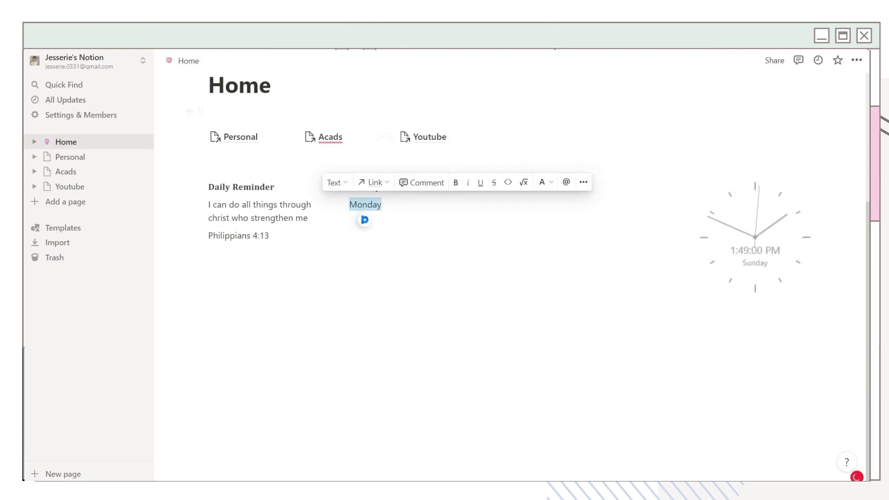
{"action": "left_click", "coordinate": [340, 18]}
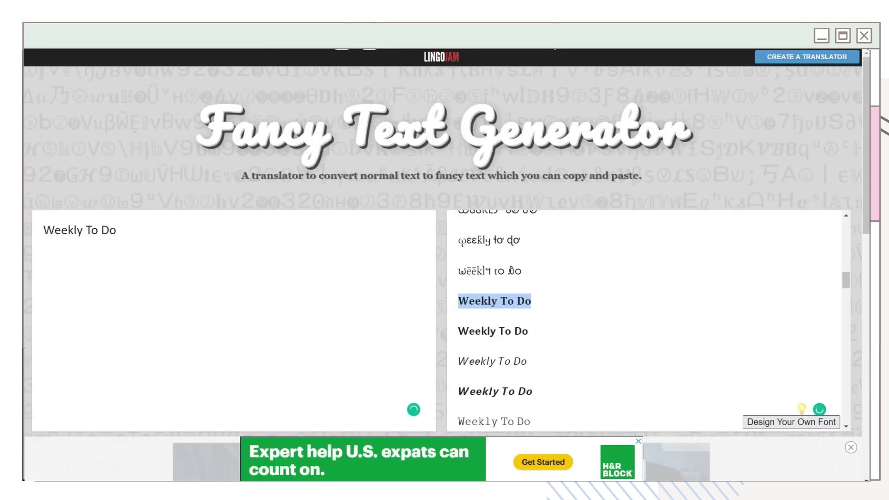
{"action": "key", "text": "ctrl+a"}
{"action": "key", "text": "ctrl+v"}
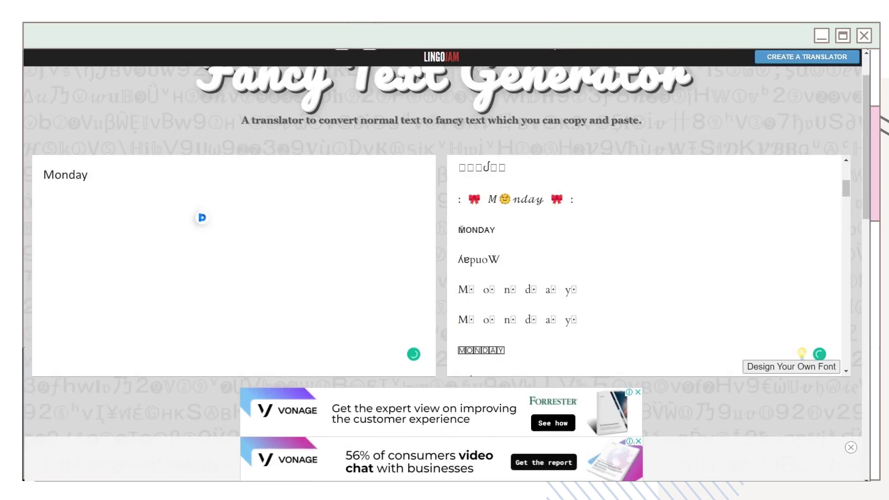
{"action": "left_click_drag", "start_coordinate": [458, 229], "coordinate": [498, 230]}
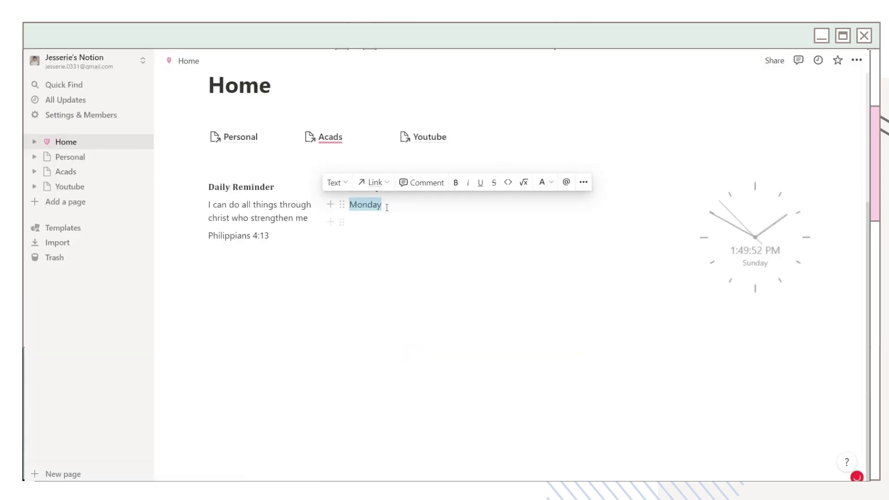
{"action": "left_click", "coordinate": [373, 205]}
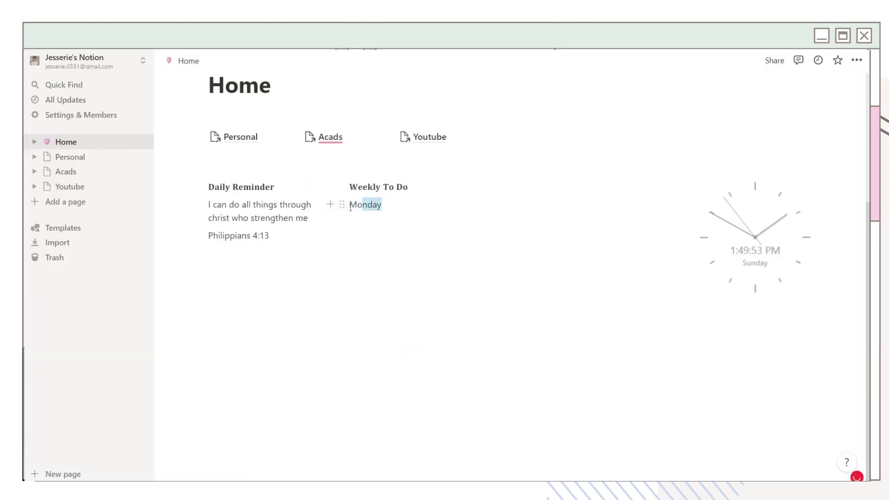
{"action": "key", "text": "ctrl+v"}
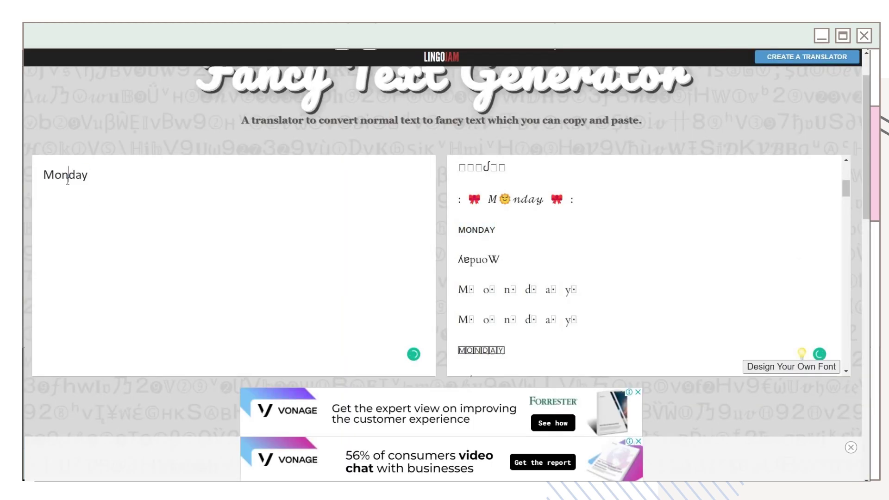
Convert "Tuesday Wednesday Thursday Friday Saturday Sunday" to small caps in the Fancy Text Generator and paste the line below Monday on the Home page.
{"action": "type", "text": "Tuesda"}
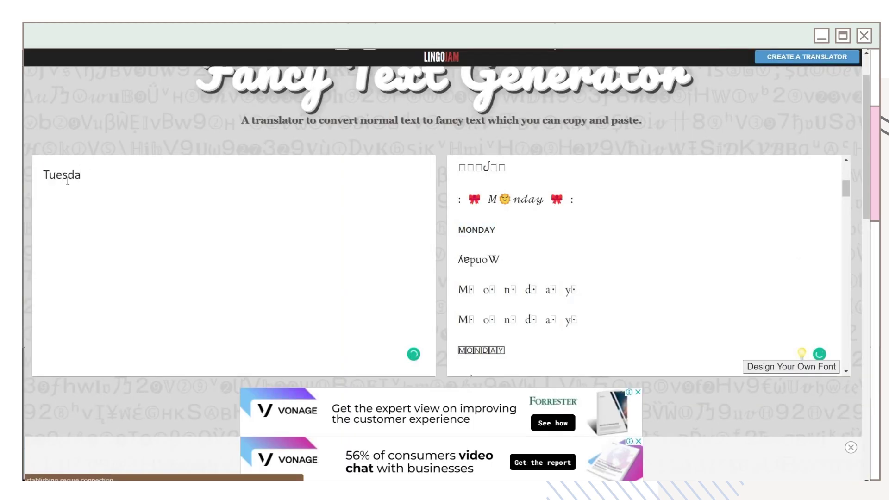
{"action": "type", "text": "y Wednesday Thursday Friday Saturday Sunday"}
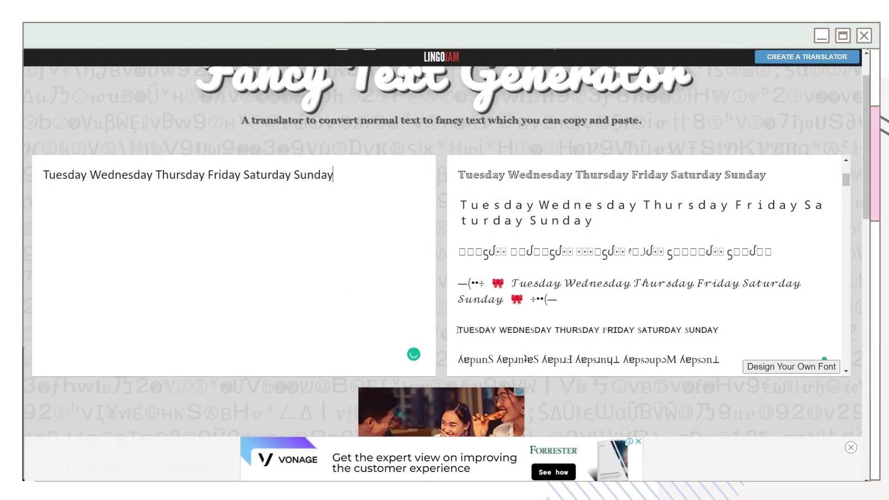
{"action": "left_click_drag", "start_coordinate": [457, 327], "coordinate": [660, 327]}
{"action": "key", "text": "ctrl+c"}
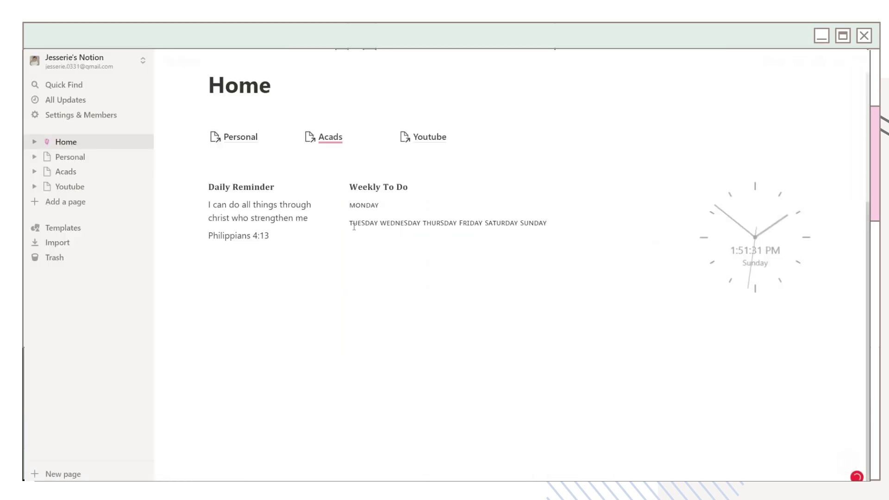
Split Tuesday off the weekday line and move it into a new column between Weekly To Do and the clock, level with Monday.
{"action": "left_click", "coordinate": [378, 226]}
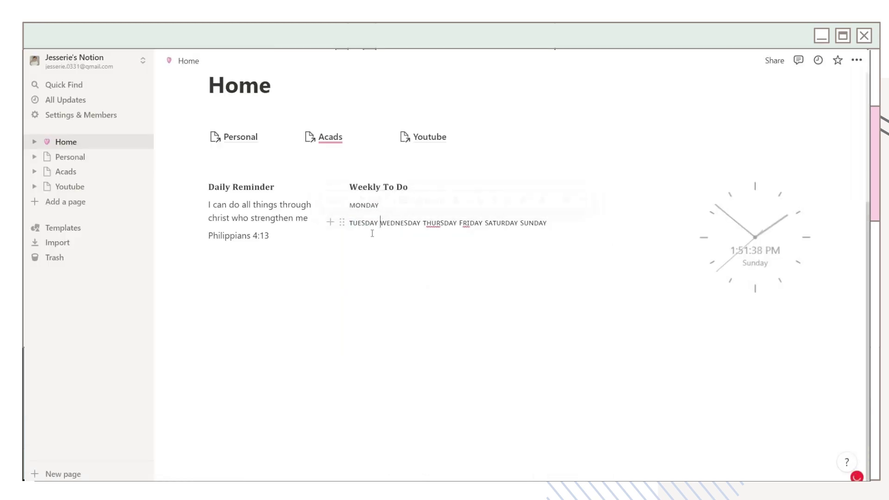
{"action": "key", "text": "Return"}
{"action": "left_click_drag", "start_coordinate": [341, 222], "coordinate": [620, 195]}
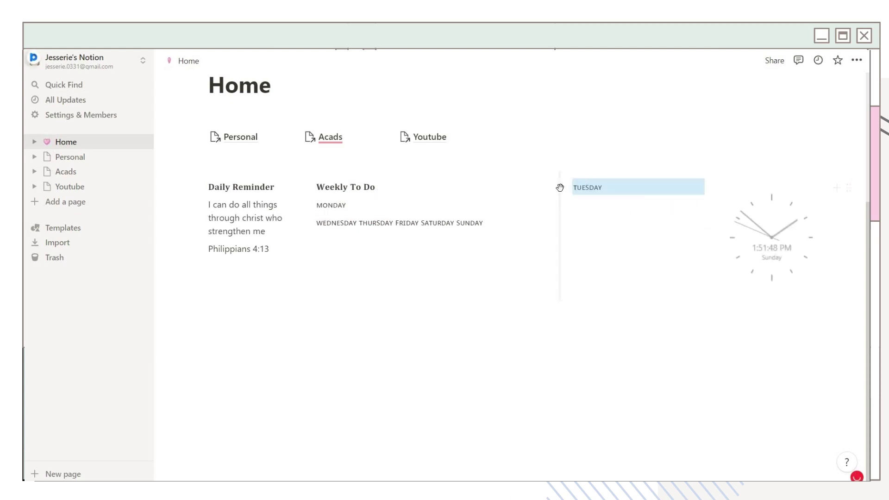
{"action": "left_click_drag", "start_coordinate": [543, 199], "coordinate": [477, 197]}
{"action": "left_click", "coordinate": [490, 187]}
{"action": "key", "text": "Return"}
Move Thursday out of the weekday line to a new line beneath Tuesday.
{"action": "left_click_drag", "start_coordinate": [359, 223], "coordinate": [392, 223]}
{"action": "left_click", "coordinate": [520, 207]}
{"action": "key", "text": "Return"}
{"action": "key", "text": "ctrl+v"}
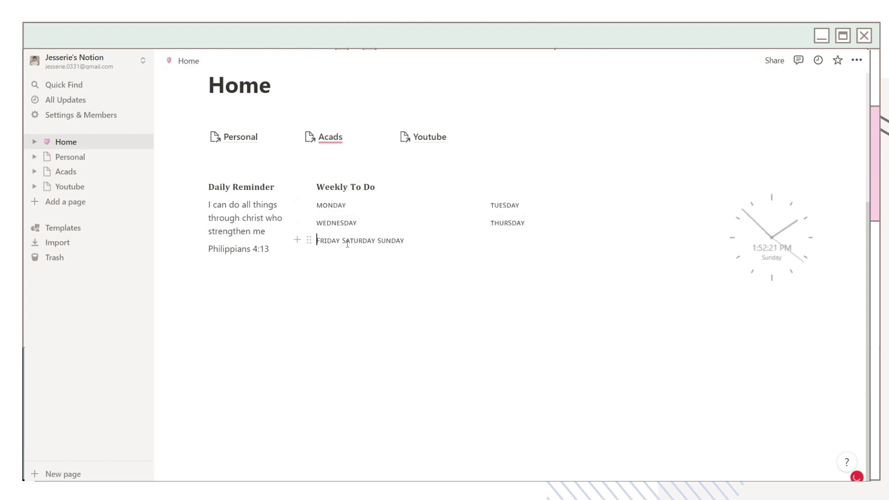
Move Saturday beneath Thursday and Sunday to its own line below the columns, leaving Friday under Wednesday.
{"action": "key", "text": "ctrl+x"}
{"action": "left_click", "coordinate": [535, 224]}
{"action": "key", "text": "Return"}
{"action": "key", "text": "ctrl+v"}
{"action": "left_click", "coordinate": [375, 357]}
{"action": "key", "text": "ctrl+v"}
Insert three blank lines beneath Monday and three beneath Wednesday.
{"action": "left_click", "coordinate": [355, 204]}
{"action": "key", "text": "Return"}
{"action": "key", "text": "Return"}
{"action": "key", "text": "Return"}
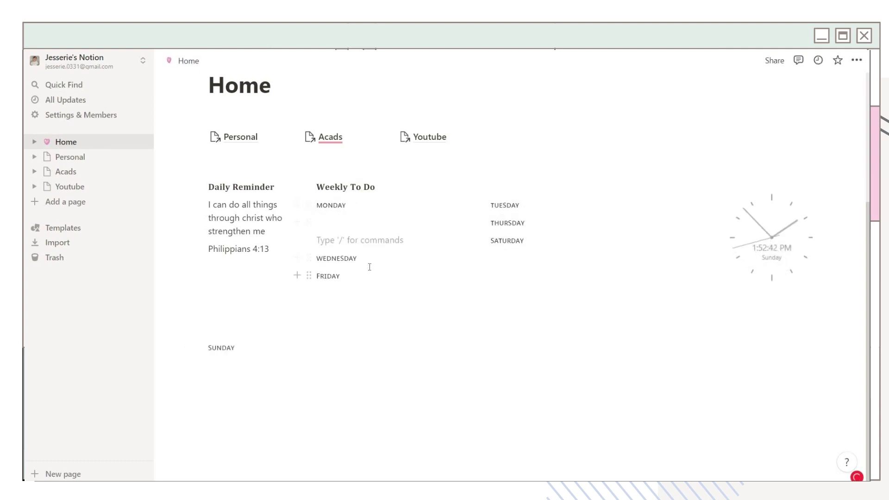
{"action": "left_click", "coordinate": [367, 277]}
{"action": "key", "text": "Return"}
{"action": "key", "text": "Return"}
{"action": "key", "text": "Return"}
{"action": "left_click", "coordinate": [335, 222]}
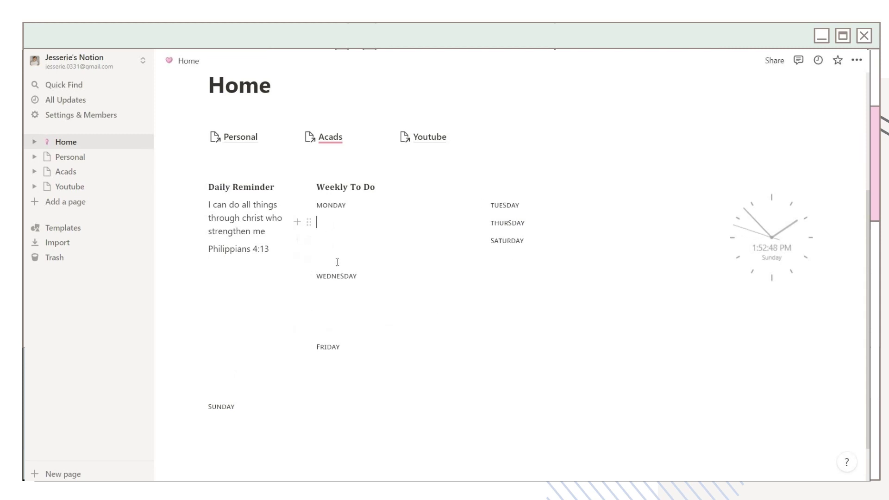
Insert three blank lines beneath Tuesday and three beneath Thursday.
{"action": "left_click", "coordinate": [544, 205]}
{"action": "key", "text": "Return"}
{"action": "key", "text": "Return"}
{"action": "key", "text": "Return"}
{"action": "left_click", "coordinate": [534, 276]}
{"action": "key", "text": "Return"}
{"action": "key", "text": "Return"}
{"action": "key", "text": "Return"}
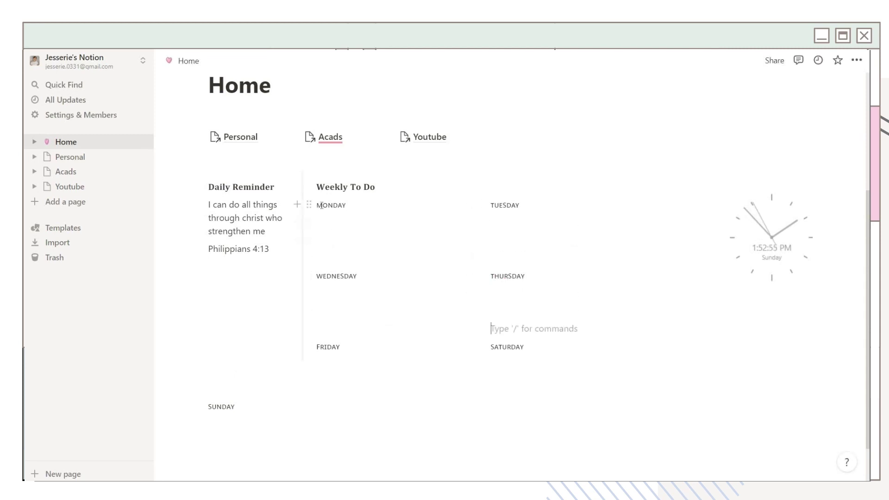
Indent the Monday through Saturday labels with leading spaces so they sit near the center of their columns.
{"action": "left_click", "coordinate": [318, 205]}
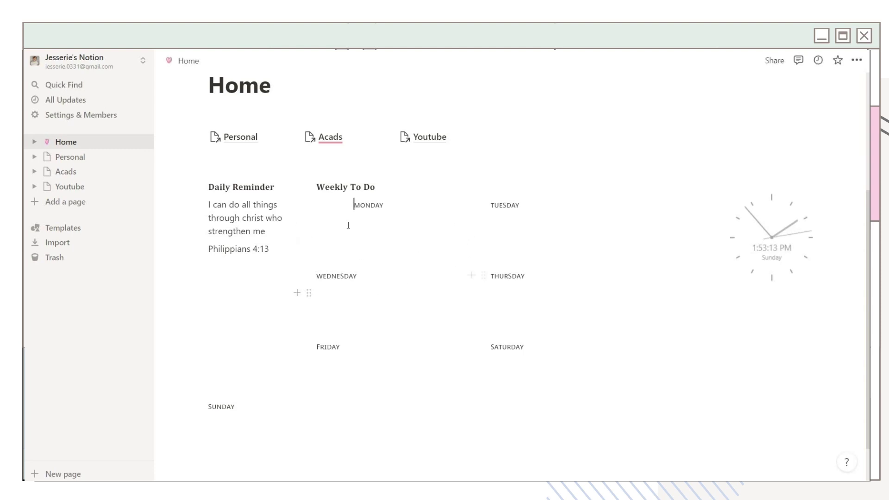
{"action": "left_click_drag", "start_coordinate": [330, 205], "coordinate": [363, 205]}
{"action": "left_click", "coordinate": [316, 276]}
{"action": "left_click", "coordinate": [316, 347]}
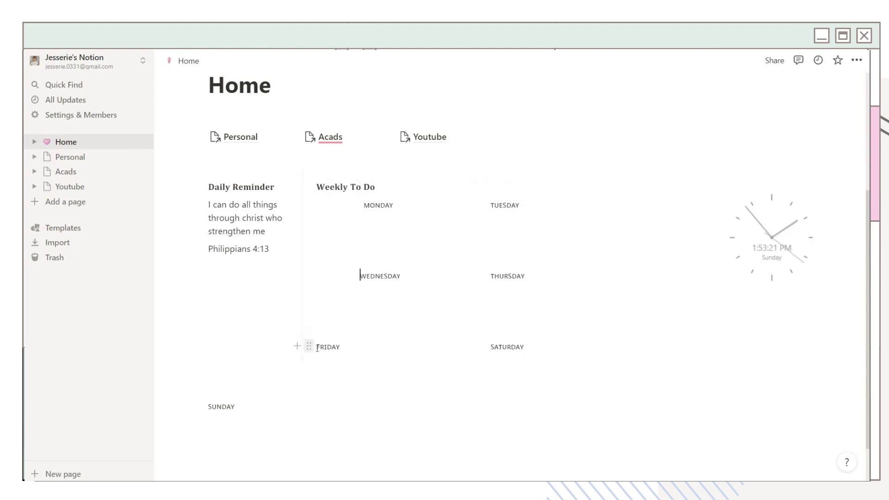
{"action": "key", "text": "BackSpace"}
{"action": "left_click", "coordinate": [490, 205]}
{"action": "left_click", "coordinate": [491, 276]}
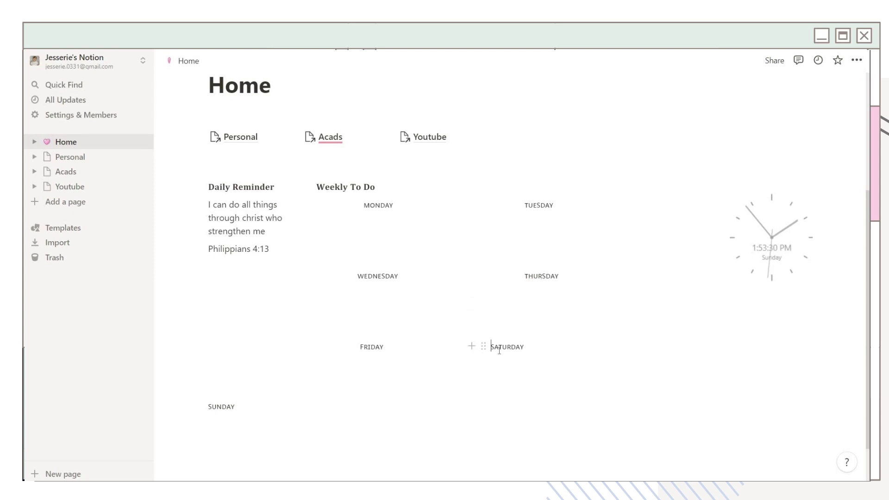
Apply a pink background to the Monday block.
{"action": "left_click_drag", "start_coordinate": [394, 205], "coordinate": [331, 205]}
{"action": "left_click", "coordinate": [331, 205]}
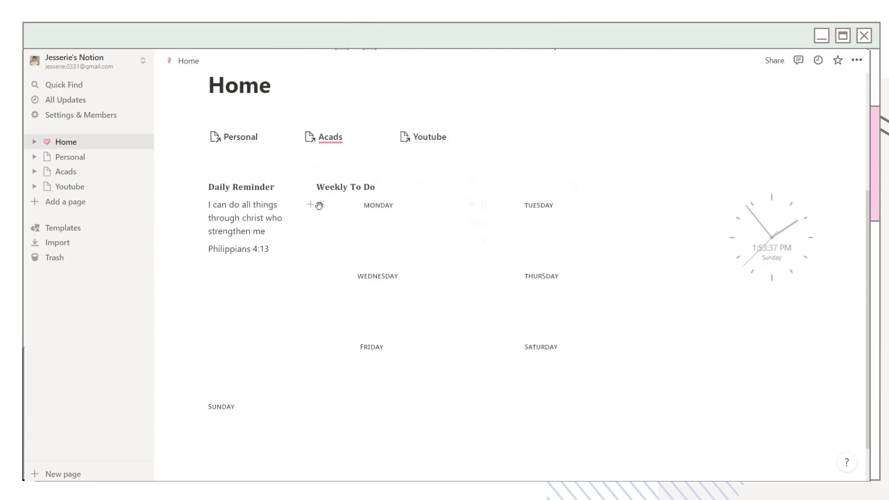
{"action": "left_click", "coordinate": [321, 204]}
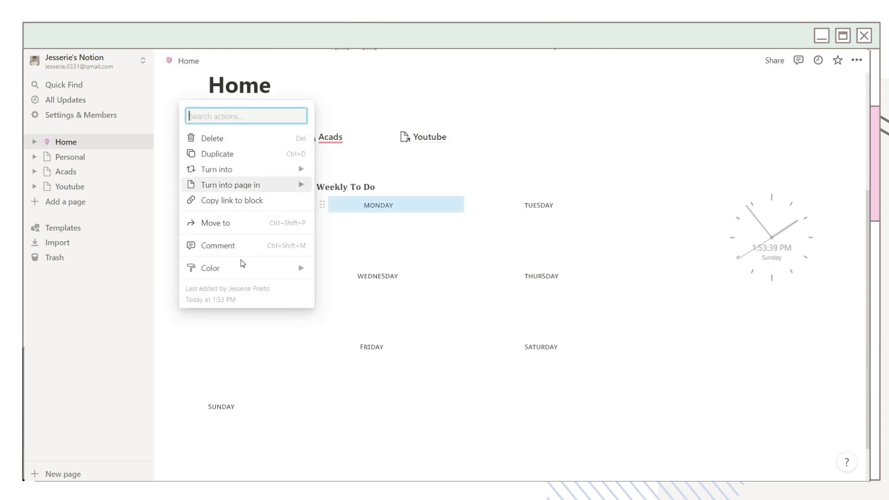
{"action": "mouse_move", "coordinate": [241, 268]}
{"action": "scroll", "coordinate": [370, 297], "scroll_direction": "down", "scroll_amount": 3}
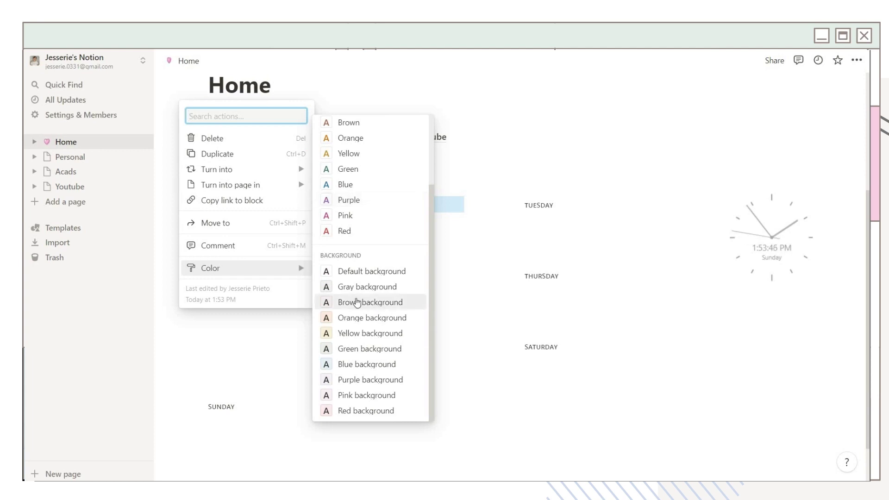
{"action": "left_click", "coordinate": [370, 395]}
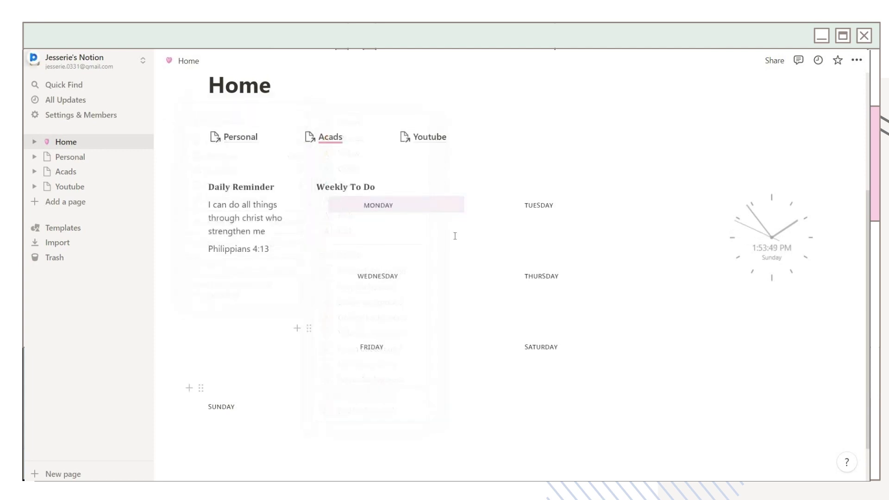
Re-center the Monday label within its pink block using leading spaces and make it bold.
{"action": "left_click", "coordinate": [362, 205]}
{"action": "left_click", "coordinate": [360, 206]}
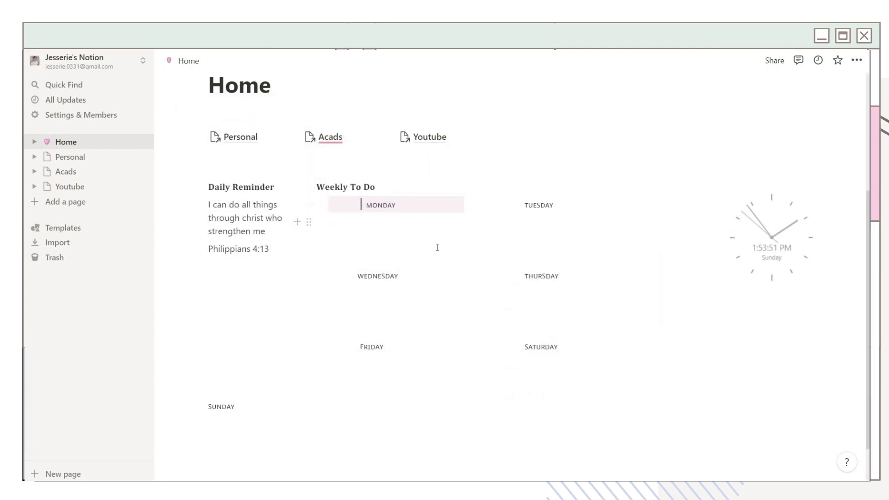
{"action": "double_click", "coordinate": [409, 206]}
{"action": "left_click", "coordinate": [413, 243]}
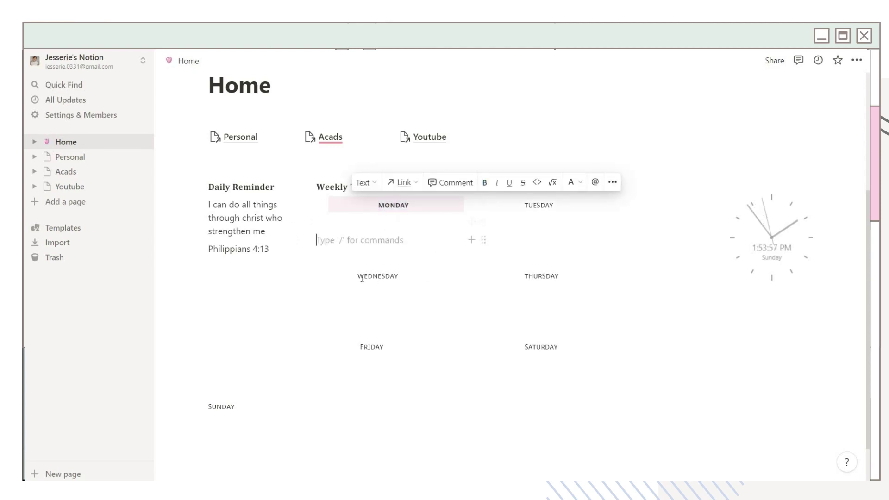
Make the Wednesday through Saturday labels bold and apply a purple background to the Wednesday block.
{"action": "left_click_drag", "start_coordinate": [357, 276], "coordinate": [568, 353]}
{"action": "key", "text": "ctrl+b"}
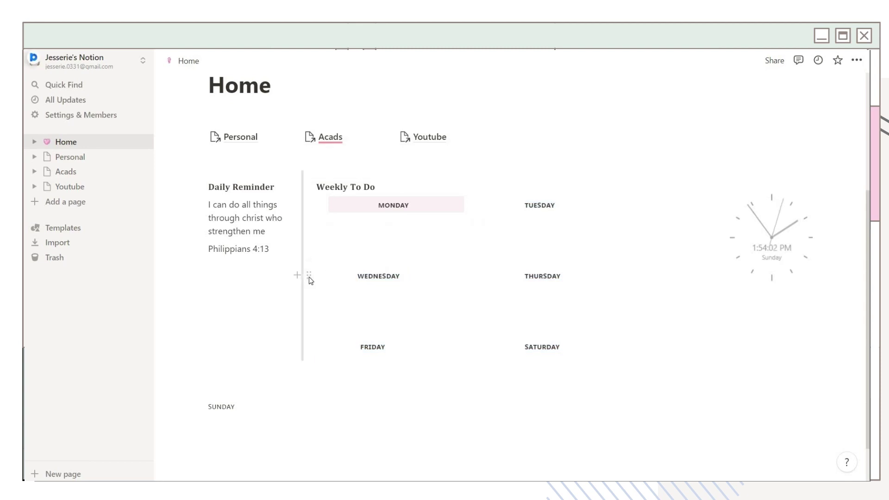
{"action": "left_click", "coordinate": [309, 277]}
{"action": "mouse_move", "coordinate": [196, 339]}
{"action": "scroll", "coordinate": [360, 341], "scroll_direction": "down", "scroll_amount": 3}
{"action": "left_click", "coordinate": [362, 454]}
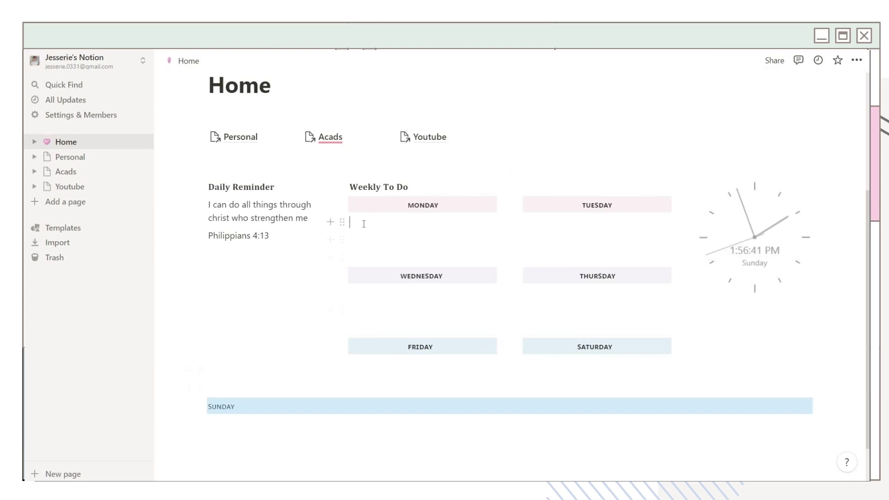
Insert an empty to-do checkbox on the first line beneath Monday.
{"action": "type", "text": "/to"}
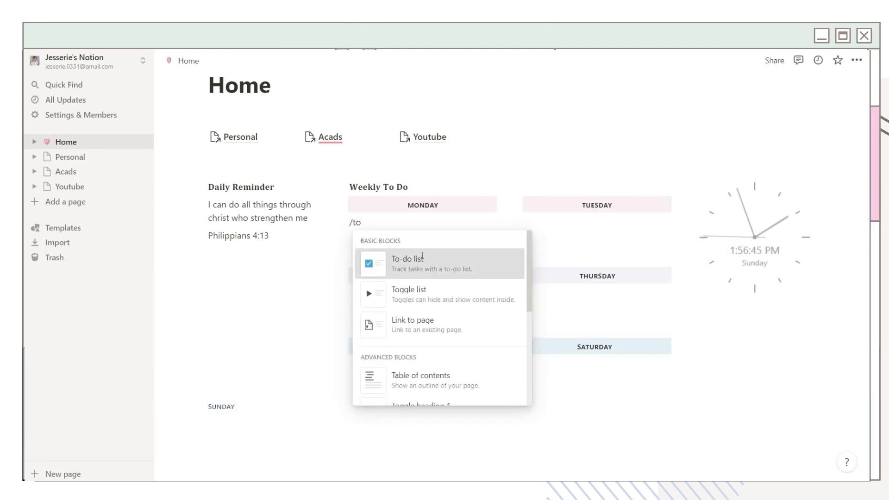
{"action": "left_click", "coordinate": [417, 263]}
{"action": "left_click", "coordinate": [398, 240]}
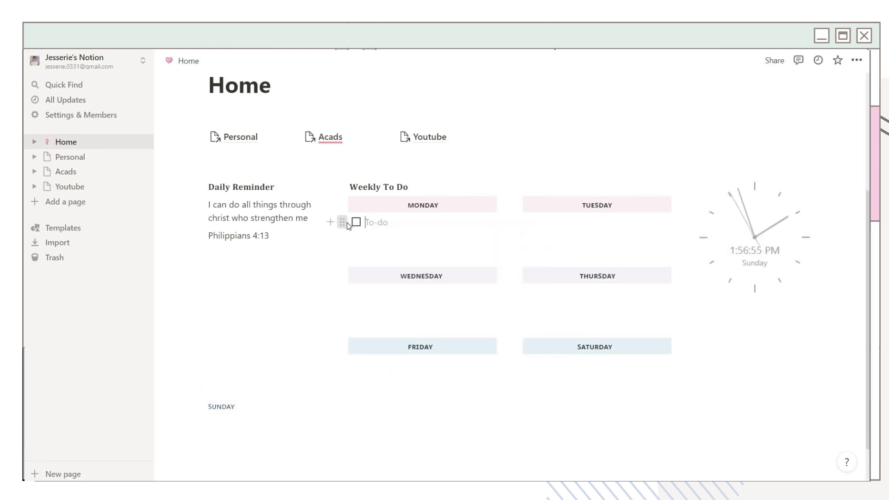
Copy Monday's empty to-do item onto the next line and onto the lines beneath the other weekday labels.
{"action": "left_click", "coordinate": [342, 222]}
{"action": "key", "text": "ctrl+c"}
{"action": "left_click", "coordinate": [413, 241]}
{"action": "key", "text": "ctrl+v"}
{"action": "left_click", "coordinate": [552, 224]}
{"action": "key", "text": "ctrl+v"}
{"action": "left_click", "coordinate": [539, 296]}
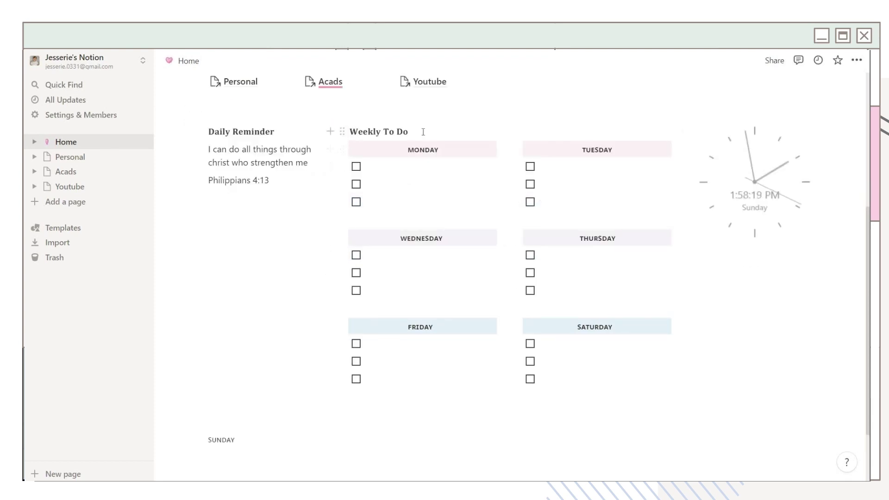
{"action": "triple_click", "coordinate": [422, 131]}
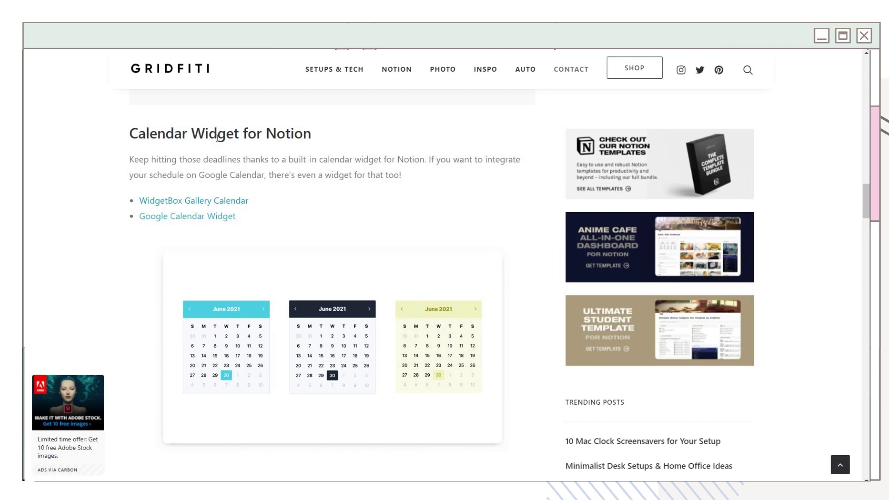
Switch to the WidgetBox Gallery, pick the yellow-green calendar widget and embed it in the Home page beneath the Daily Reminder verse.
{"action": "scroll", "coordinate": [160, 56], "scroll_direction": "up", "scroll_amount": 3}
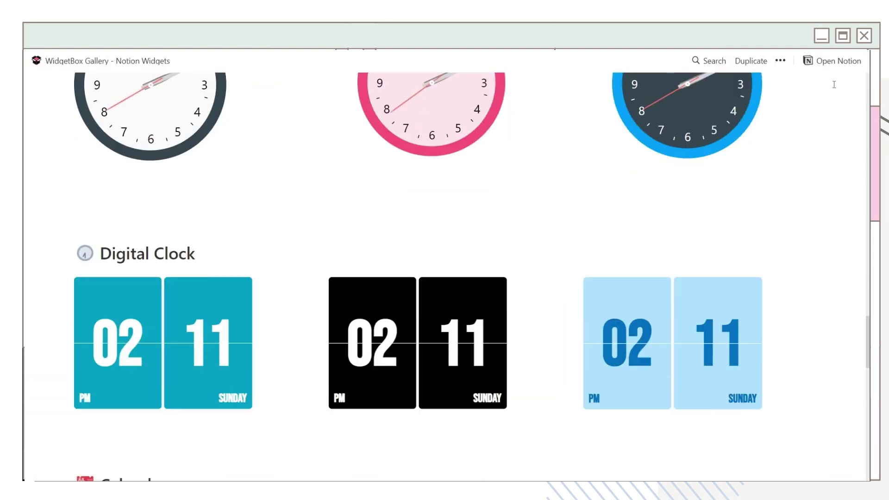
{"action": "scroll", "coordinate": [382, 179], "scroll_direction": "down", "scroll_amount": 8}
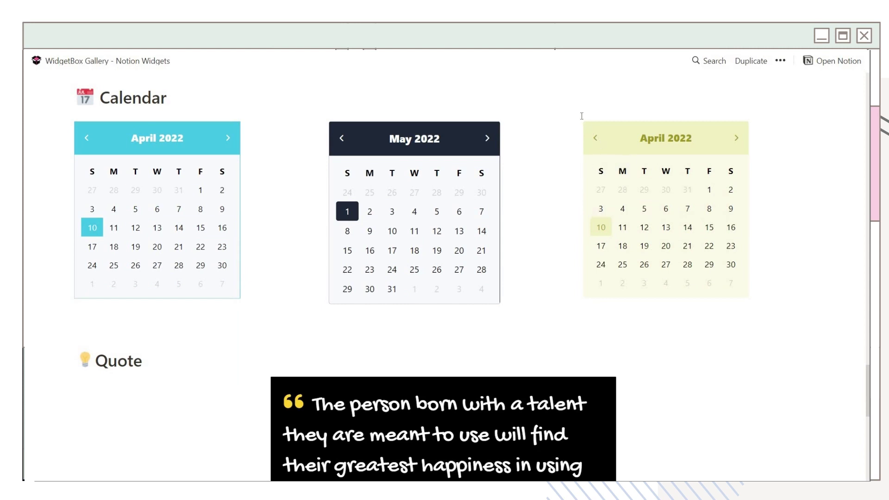
{"action": "left_click", "coordinate": [754, 279]}
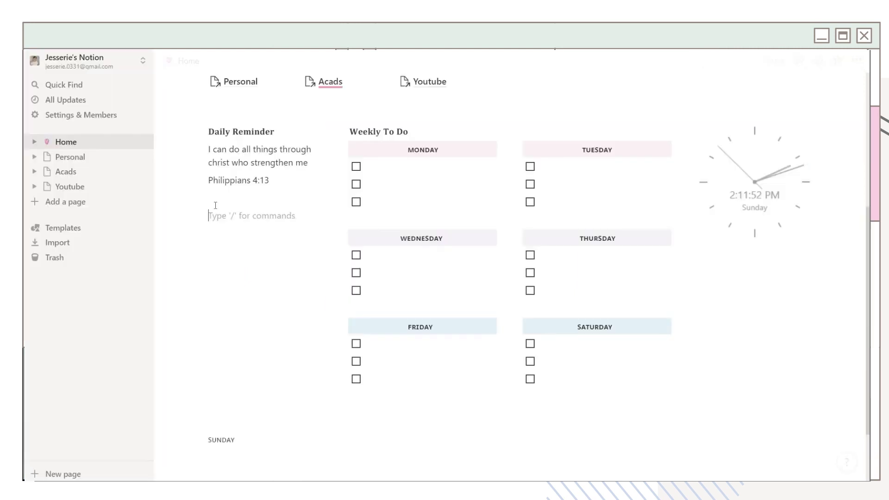
{"action": "key", "text": "ctrl+v"}
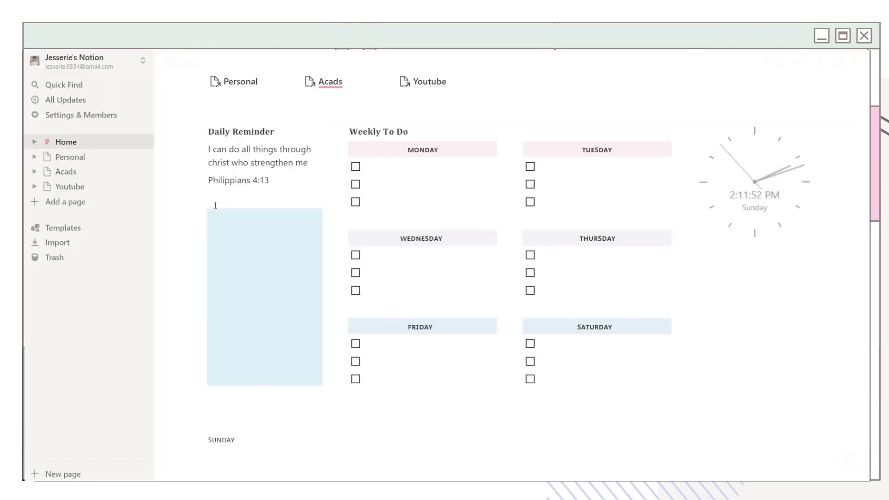
{"action": "left_click", "coordinate": [174, 399]}
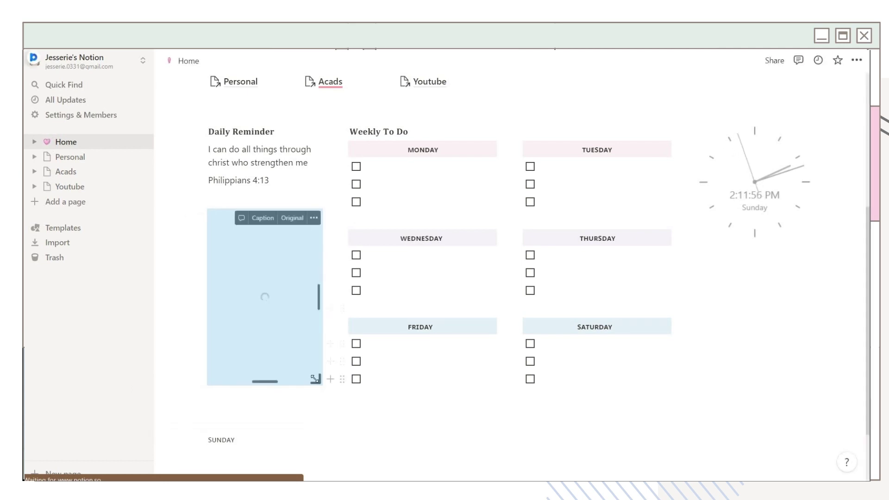
{"action": "left_click", "coordinate": [272, 402]}
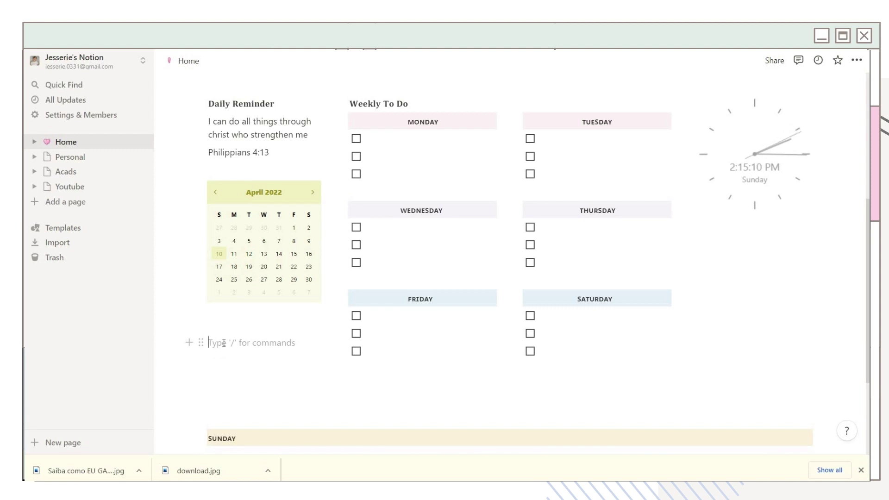
Insert an image block beneath the calendar widget and upload the pastel bedroom photo.
{"action": "type", "text": "/im"}
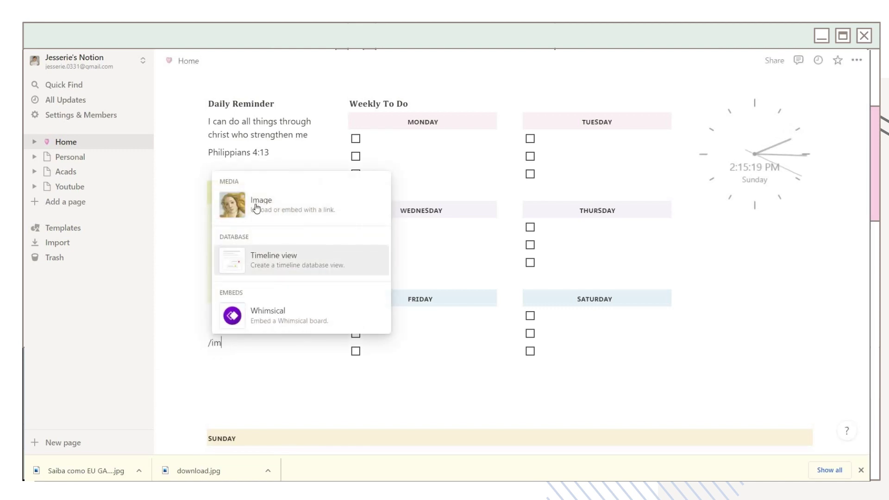
{"action": "left_click", "coordinate": [272, 205]}
{"action": "left_click", "coordinate": [251, 409]}
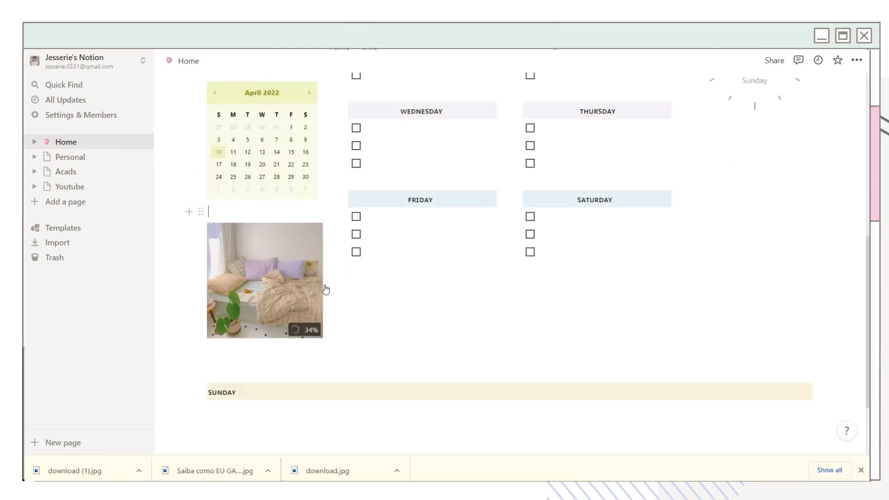
Convert "Personal" to bold serif lettering in the Fancy Text Generator and paste it beneath the clock as a heading.
{"action": "left_click_drag", "start_coordinate": [204, 407], "coordinate": [690, 109]}
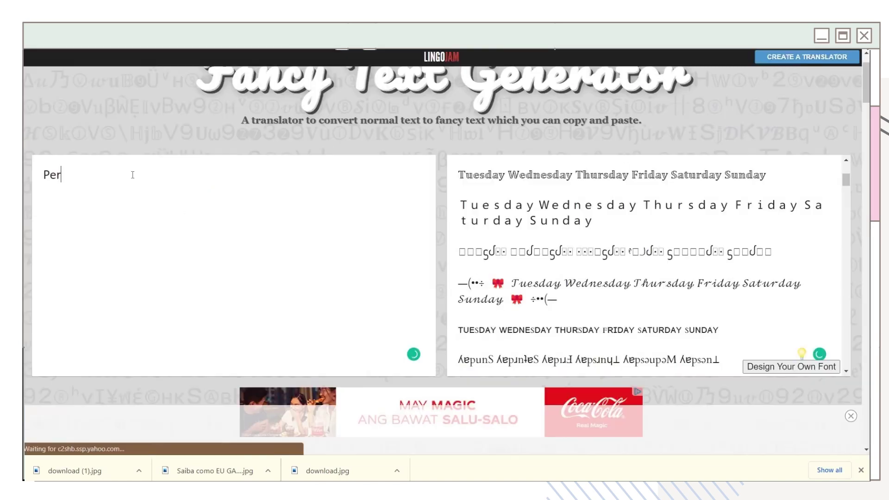
{"action": "type", "text": "sona"}
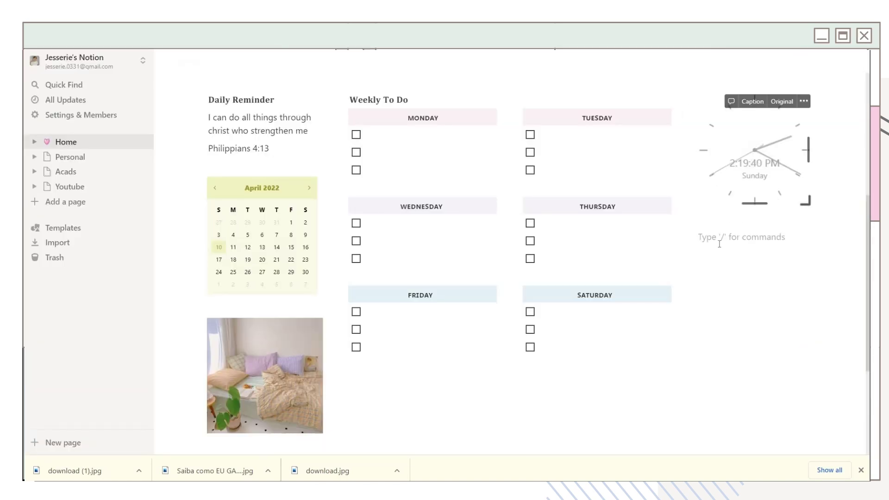
{"action": "key", "text": "ctrl+v"}
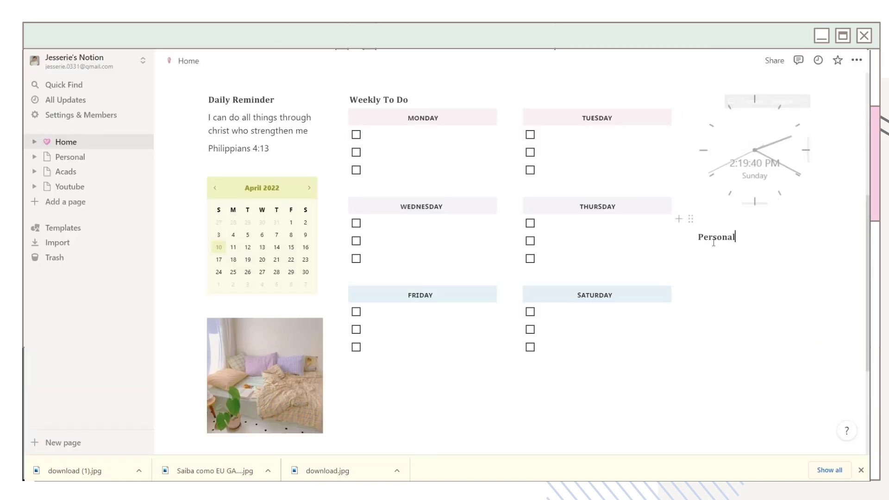
{"action": "key", "text": "Return"}
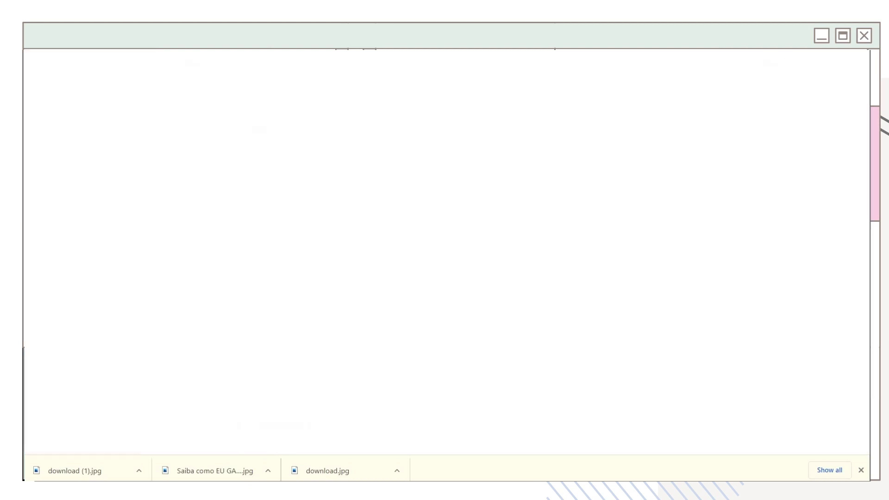
Convert "About me Goals Finance Subscriptions Habit Tracker List Brain Dump" to small caps in the Fancy Text Generator and paste it beneath Personal.
{"action": "type", "text": "About"}
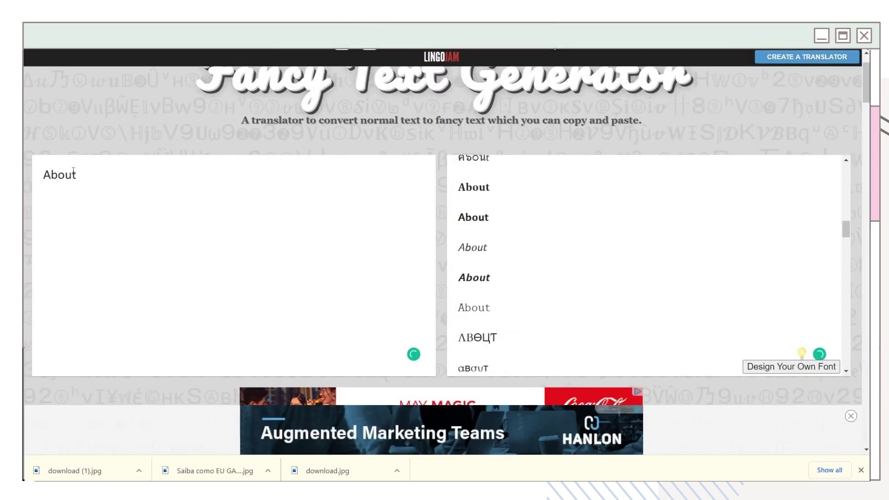
{"action": "type", "text": " me Goals Finance Subscriptions Habit Tr"}
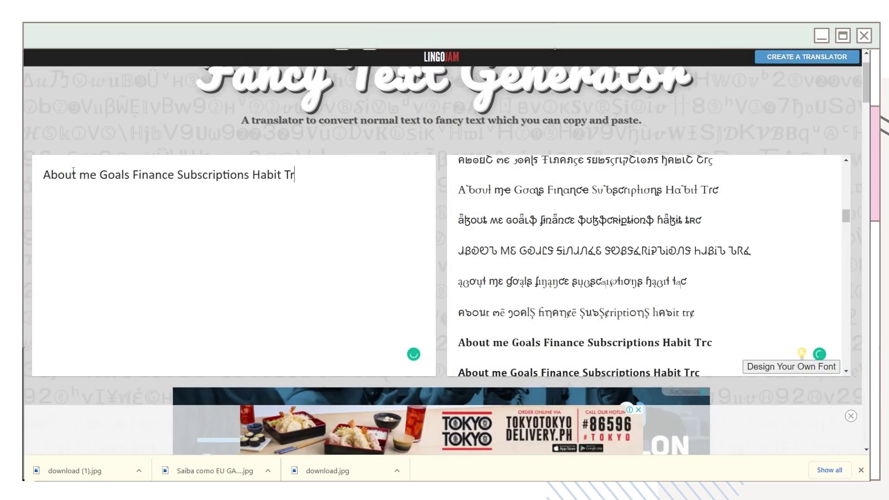
{"action": "type", "text": "acker List Brain Dump"}
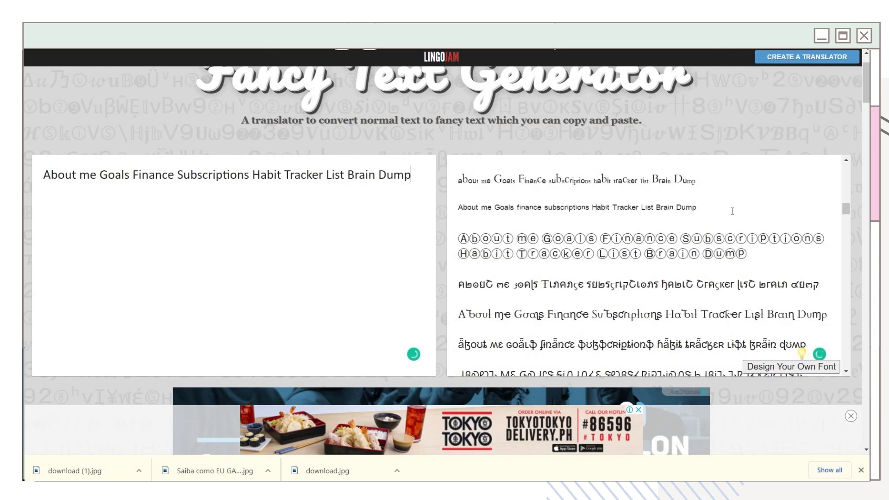
{"action": "scroll", "coordinate": [613, 209], "scroll_direction": "up", "scroll_amount": 10}
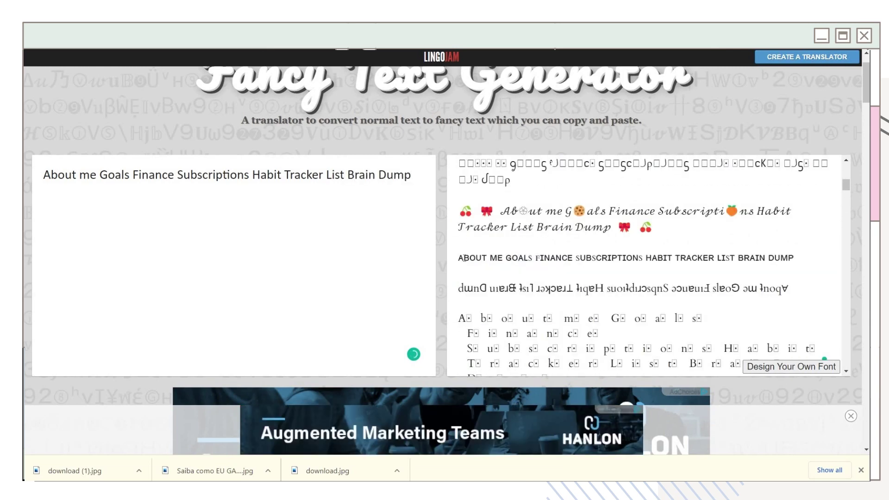
{"action": "left_click_drag", "start_coordinate": [458, 258], "coordinate": [794, 257]}
{"action": "key", "text": "ctrl+c"}
{"action": "left_click", "coordinate": [139, 14]}
{"action": "key", "text": "ctrl+v"}
Make the pasted text bold and split it into separate lines: About me, Goals, Finance, Subscriptions, Habit Tracker, List and Brain Dump.
{"action": "left_click_drag", "start_coordinate": [698, 311], "coordinate": [793, 339]}
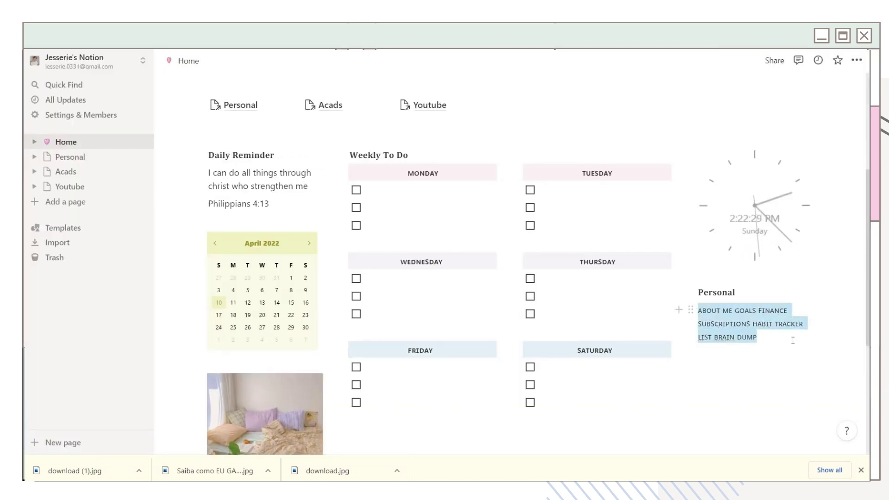
{"action": "left_click", "coordinate": [787, 338]}
{"action": "left_click", "coordinate": [736, 310]}
{"action": "key", "text": "Return"}
{"action": "left_click", "coordinate": [722, 327]}
{"action": "key", "text": "Return"}
{"action": "left_click", "coordinate": [755, 364]}
{"action": "key", "text": "Return"}
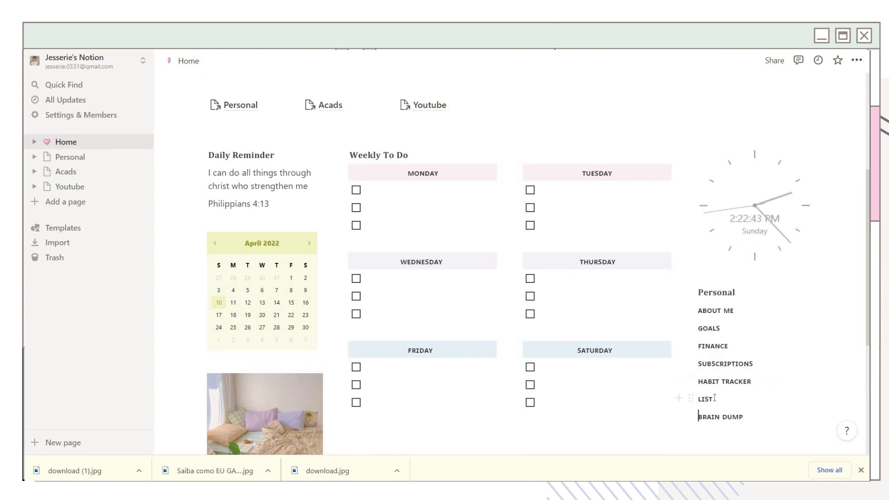
Insert an image block beneath the Brain Dump line in the Personal column.
{"action": "scroll", "coordinate": [715, 269], "scroll_direction": "down", "scroll_amount": 4}
{"action": "type", "text": "/image"}
{"action": "key", "text": "Return"}
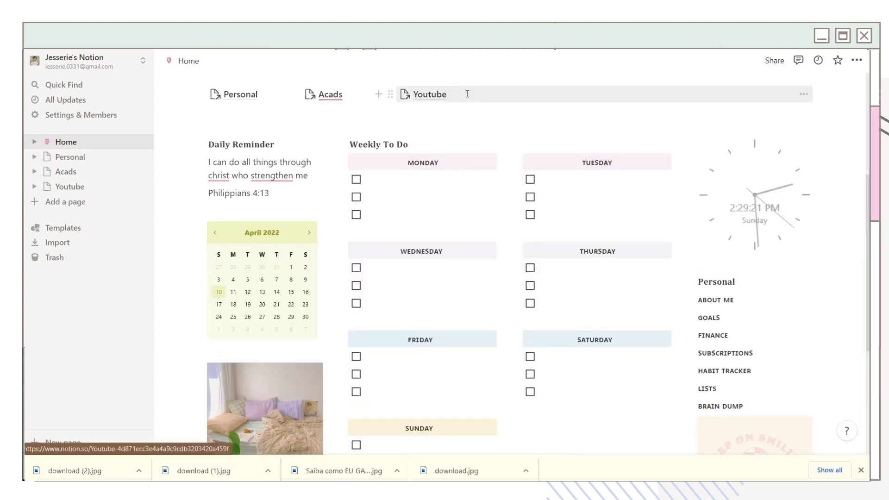
Insert a gallery view beneath the Acads heading, using a new database titled STEM SHS.
{"action": "scroll", "coordinate": [467, 94], "scroll_direction": "down", "scroll_amount": 6}
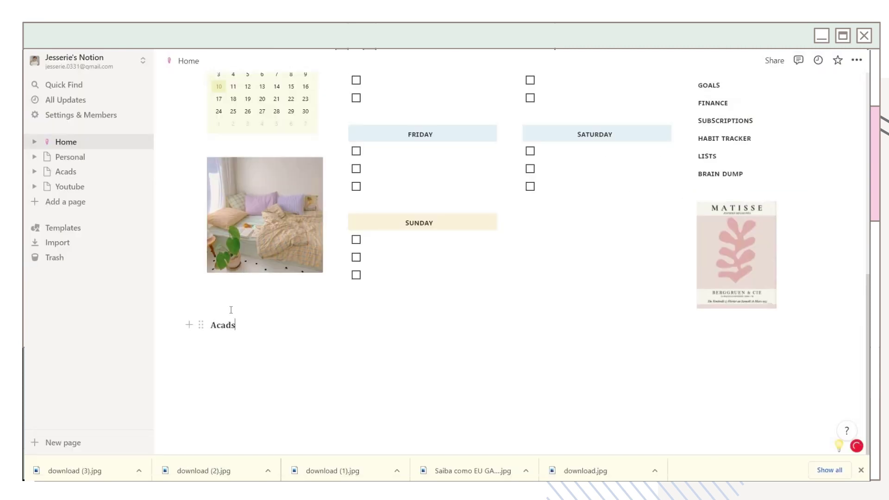
{"action": "type", "text": "/"}
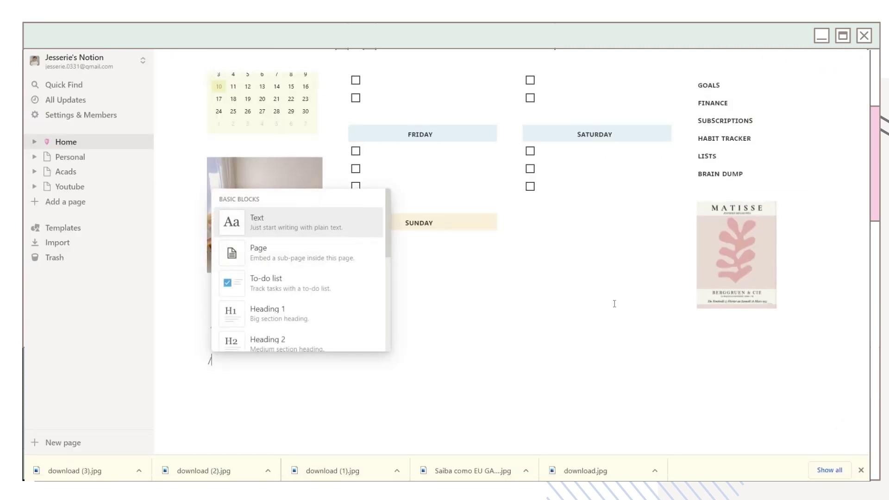
{"action": "type", "text": "gall"}
{"action": "key", "text": "Return"}
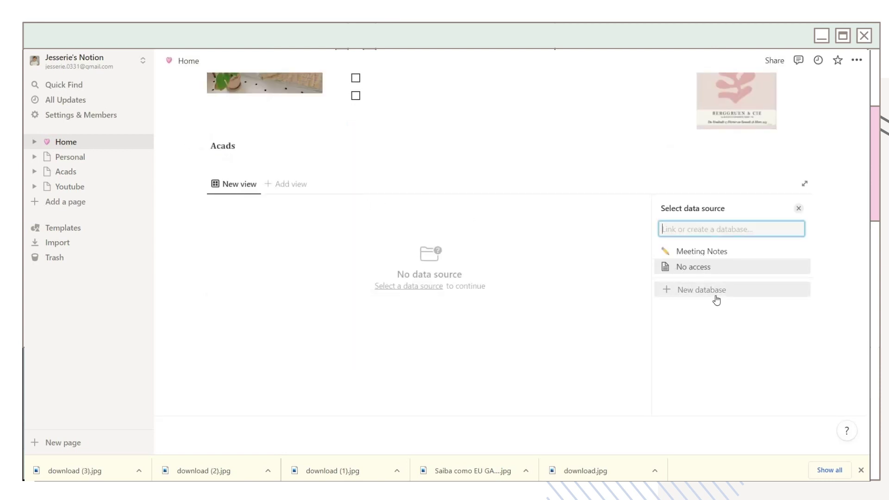
{"action": "left_click", "coordinate": [716, 292]}
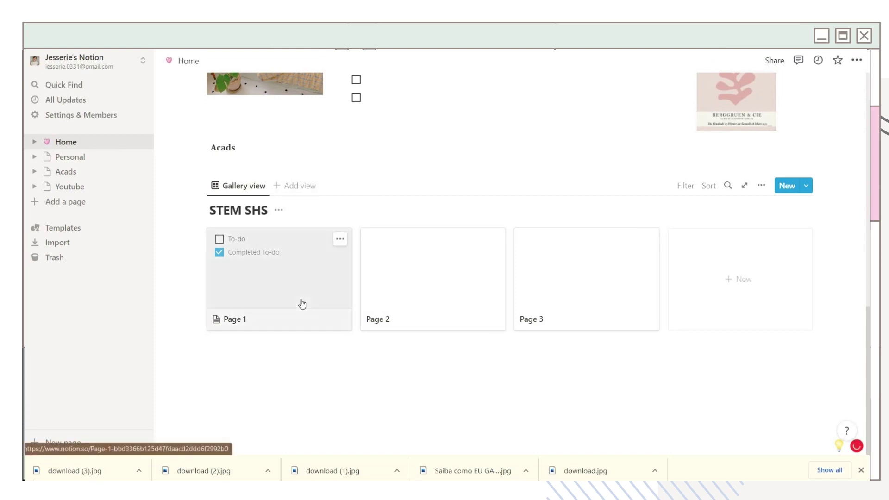
Open the Page 1 card in the STEM SHS gallery and rename it Biology 1.
{"action": "left_click", "coordinate": [248, 320]}
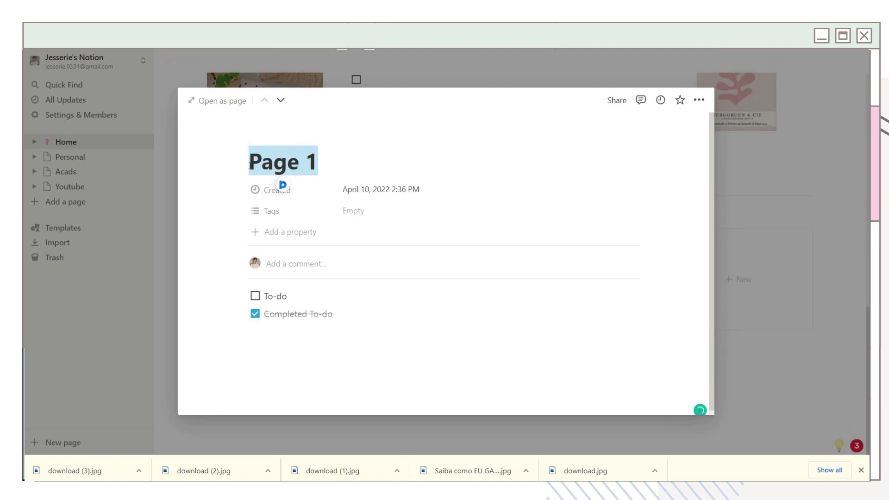
{"action": "type", "text": "Bi"}
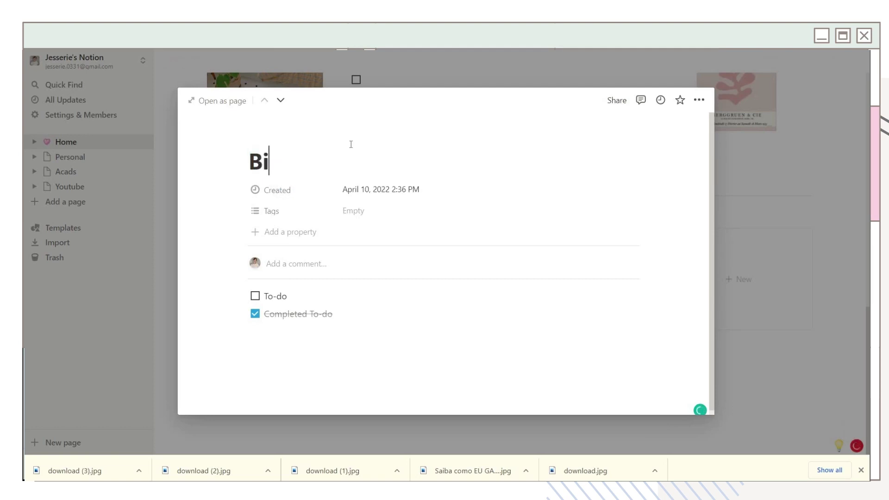
{"action": "type", "text": "oology 1"}
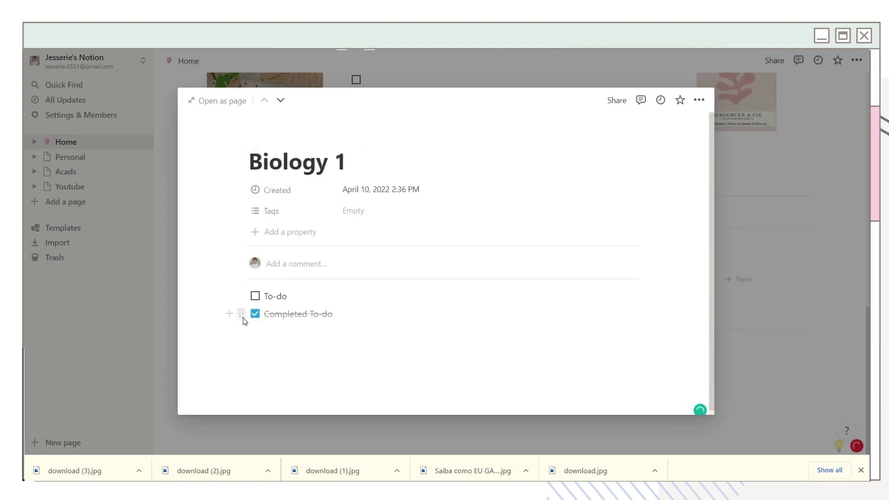
Delete both sample to-do items from the Biology 1 page and start it as an empty page.
{"action": "left_click", "coordinate": [242, 316]}
{"action": "key", "text": "Delete"}
{"action": "left_click", "coordinate": [239, 295]}
{"action": "key", "text": "Delete"}
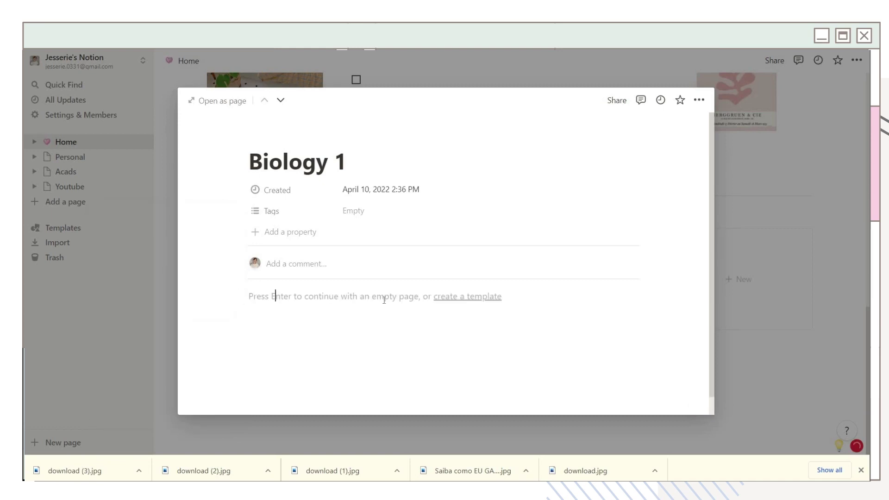
{"action": "key", "text": "Return"}
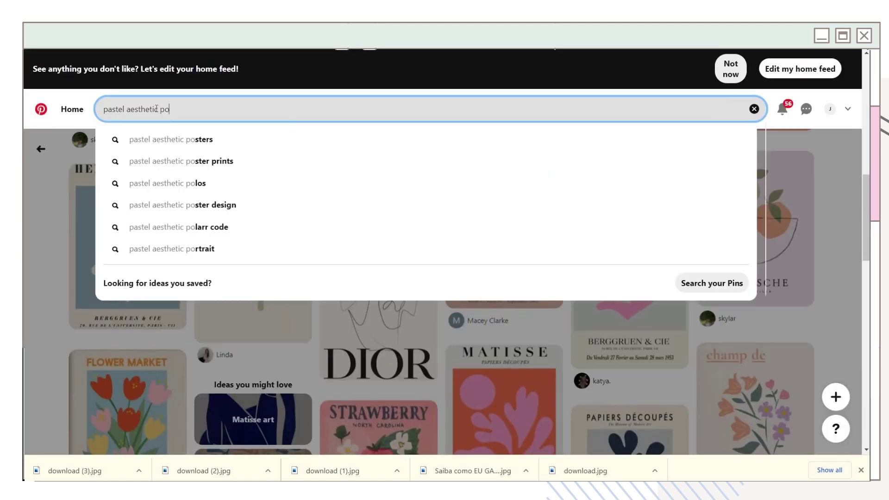
Search Pinterest for pastel aesthetic photos and download the pin image showing a rack of pastel clothes.
{"action": "key", "text": "BackSpace"}
{"action": "type", "text": "hotos"}
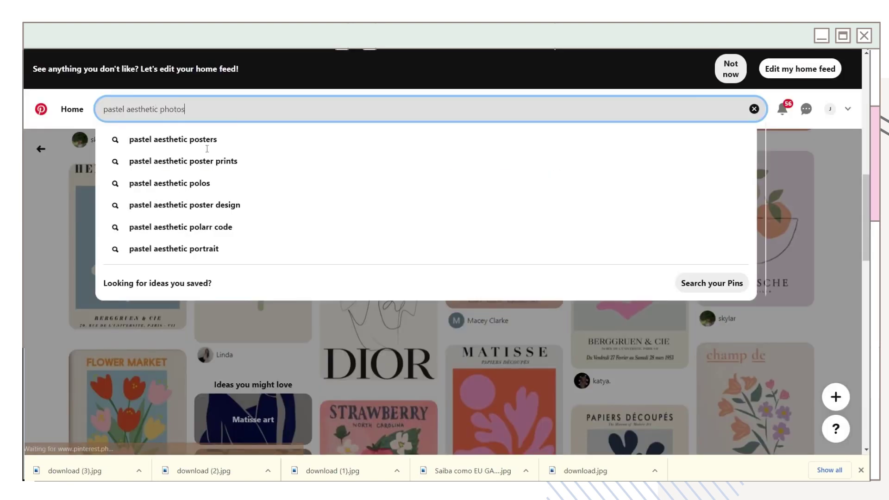
{"action": "key", "text": "Return"}
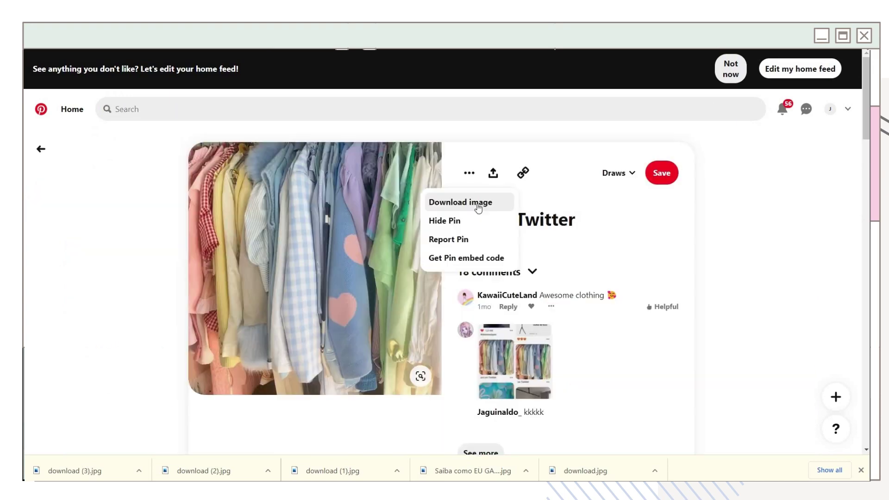
{"action": "left_click", "coordinate": [463, 202]}
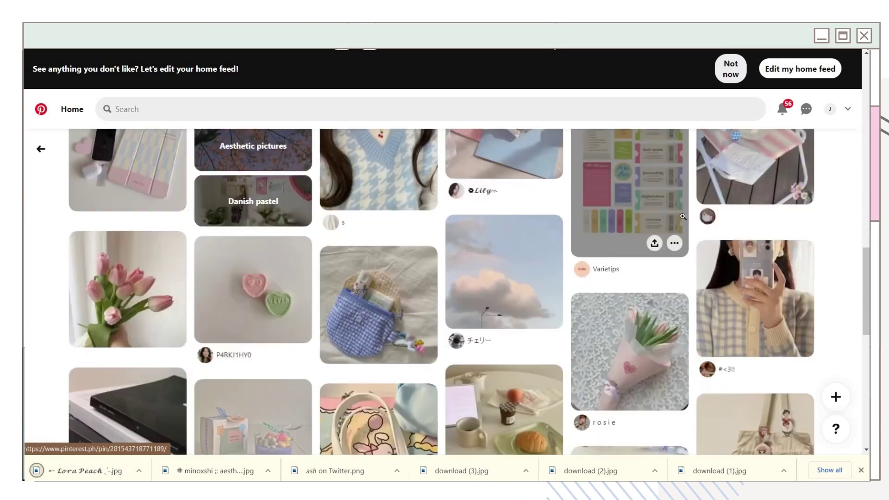
{"action": "scroll", "coordinate": [679, 211], "scroll_direction": "down", "scroll_amount": 10}
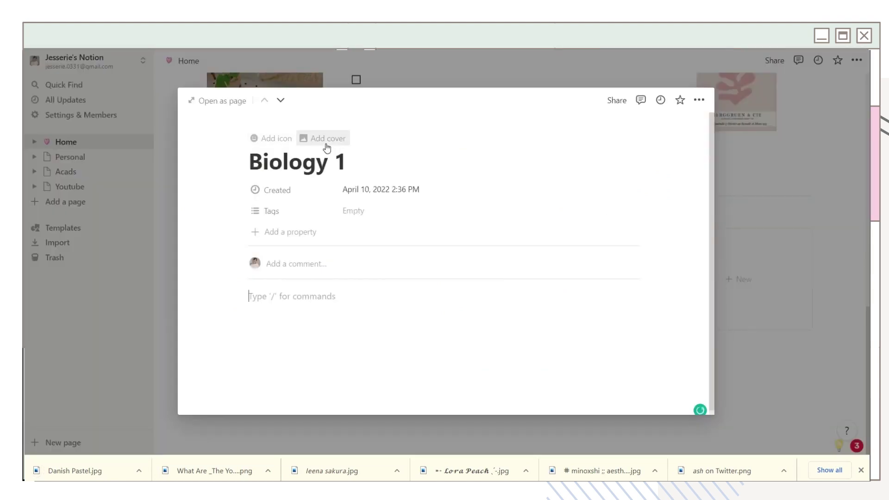
Give the Biology 1 page an uploaded pastel photo as its cover, reposition it, and close the page.
{"action": "left_click", "coordinate": [327, 147]}
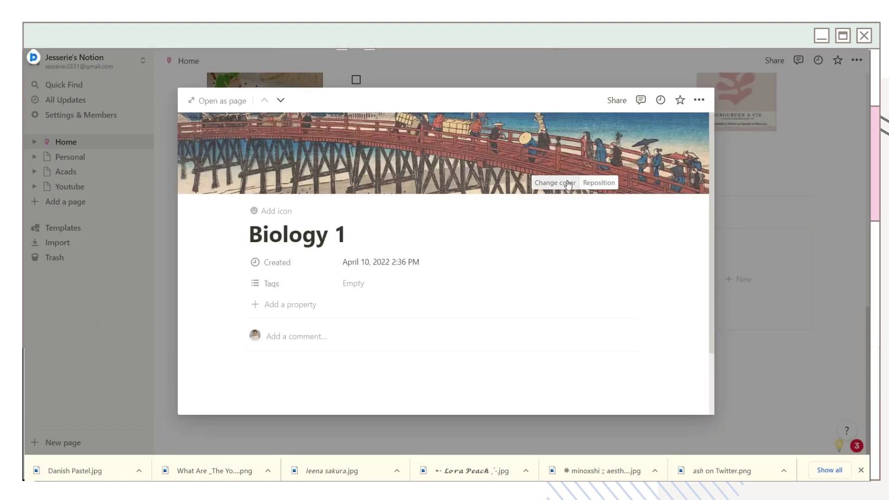
{"action": "left_click", "coordinate": [569, 184]}
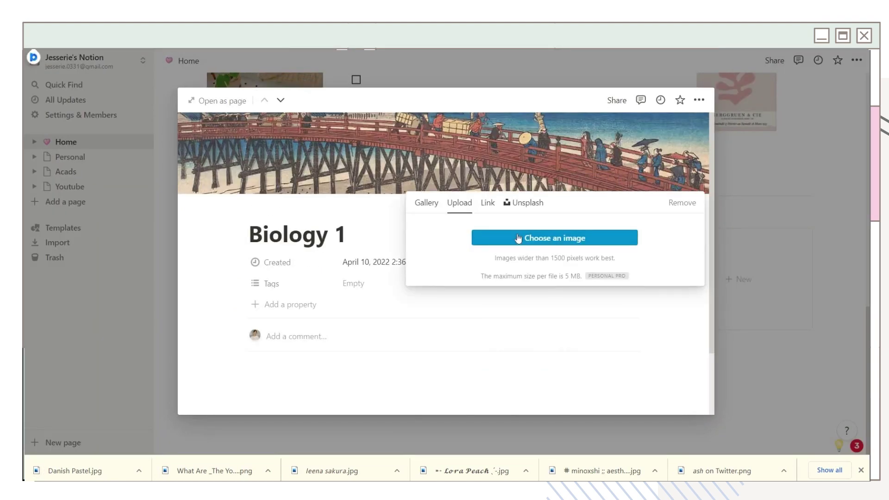
{"action": "left_click", "coordinate": [518, 237]}
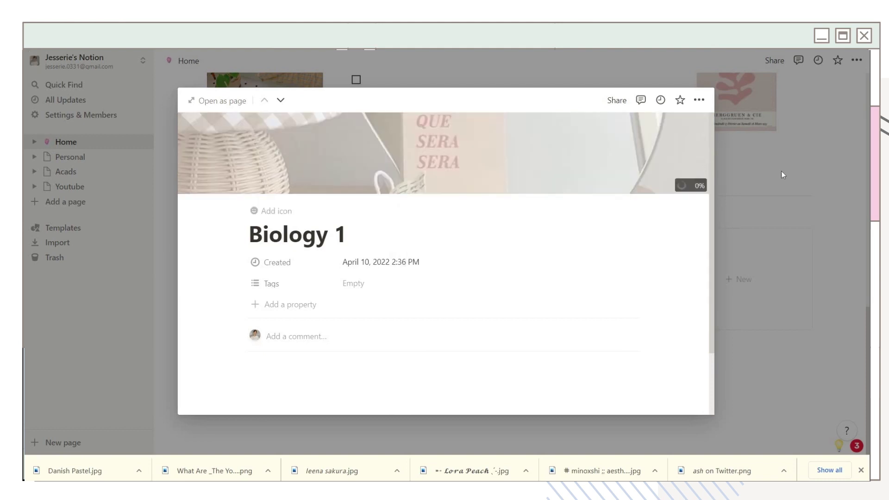
{"action": "left_click", "coordinate": [604, 183]}
{"action": "left_click_drag", "start_coordinate": [589, 187], "coordinate": [511, 149]}
{"action": "left_click_drag", "start_coordinate": [533, 97], "coordinate": [532, 214]}
{"action": "left_click", "coordinate": [779, 172]}
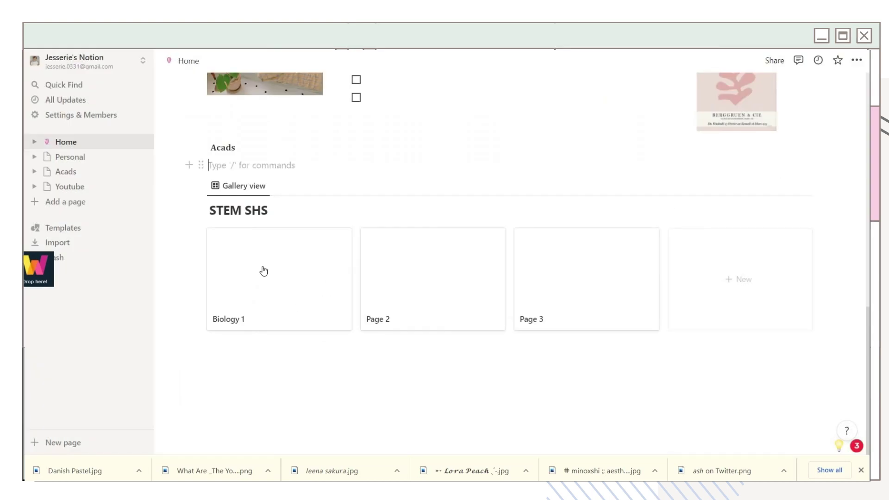
Set the STEM SHS gallery's card preview to Page cover and leave Fit image off.
{"action": "left_click", "coordinate": [763, 190]}
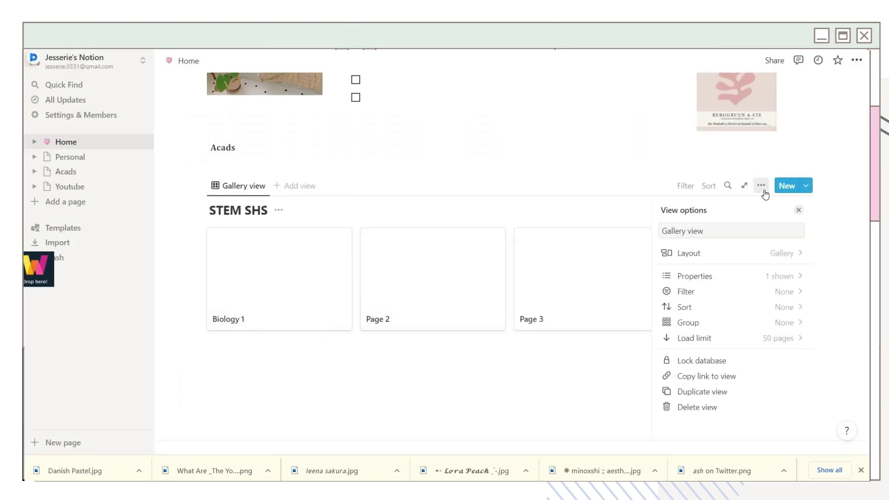
{"action": "left_click", "coordinate": [765, 254]}
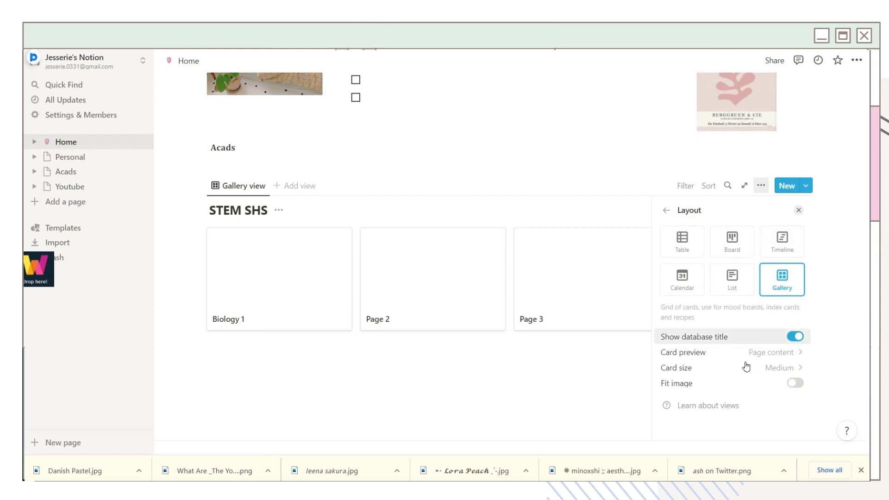
{"action": "left_click", "coordinate": [792, 356]}
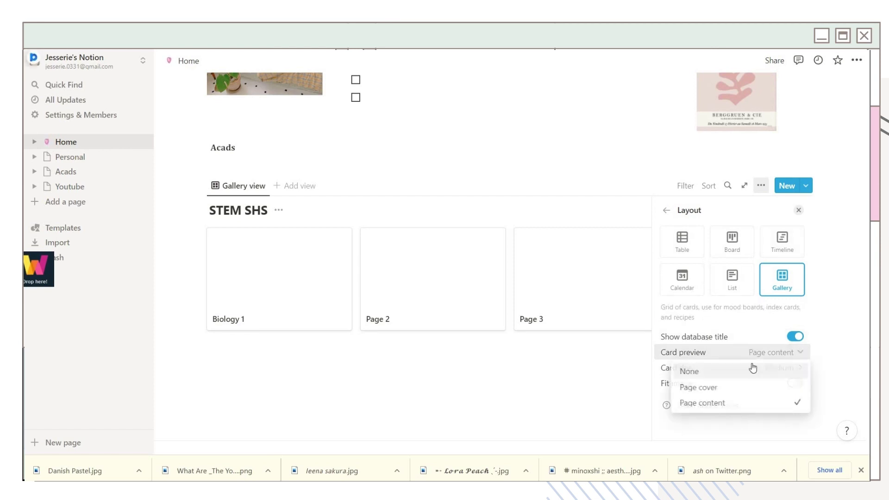
{"action": "left_click", "coordinate": [681, 391]}
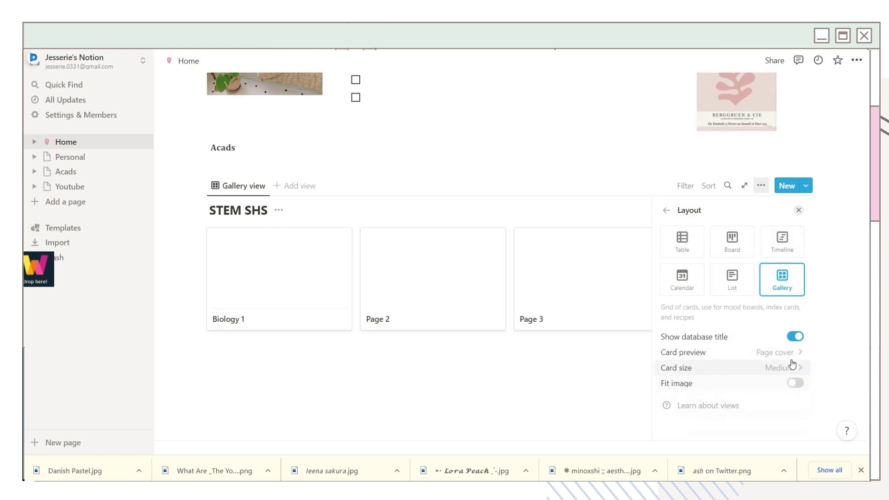
{"action": "left_click", "coordinate": [794, 383]}
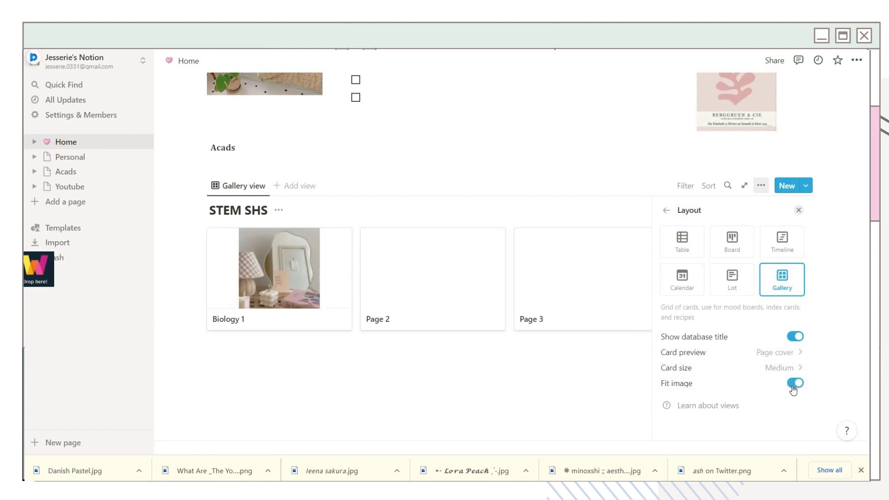
{"action": "left_click", "coordinate": [794, 383]}
{"action": "left_click", "coordinate": [794, 384]}
{"action": "left_click", "coordinate": [474, 374]}
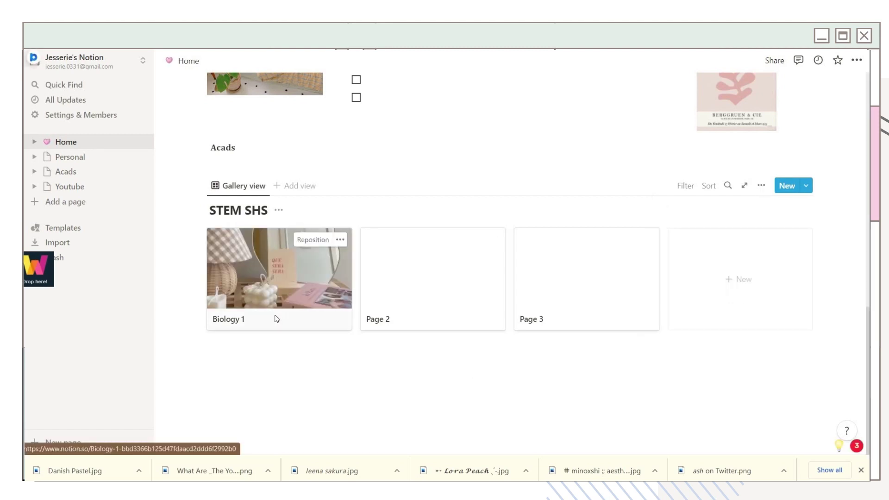
Open the second card of the STEM SHS gallery, title it Biology 2, and start it as an empty page.
{"action": "left_click", "coordinate": [389, 263]}
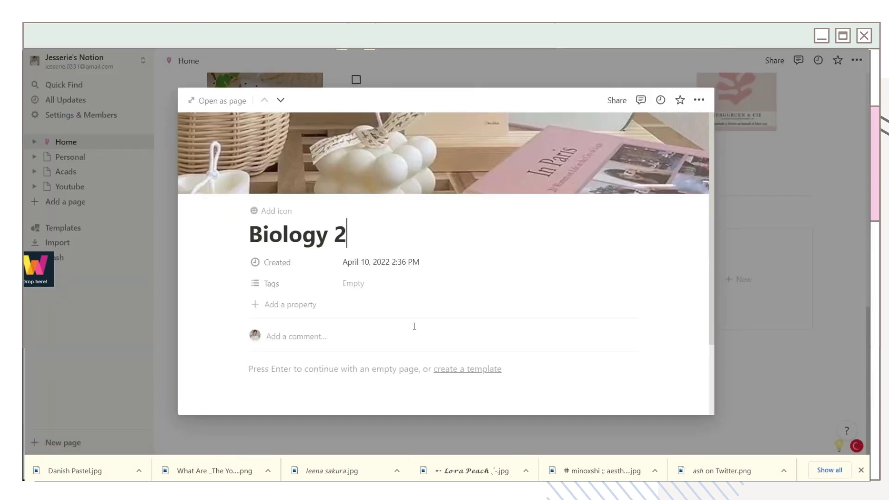
{"action": "scroll", "coordinate": [414, 324], "scroll_direction": "down", "scroll_amount": 2}
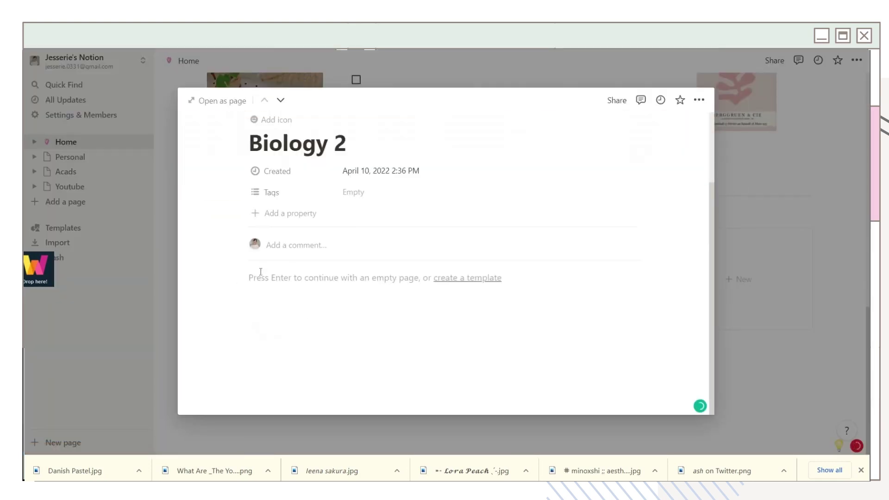
{"action": "left_click", "coordinate": [264, 278]}
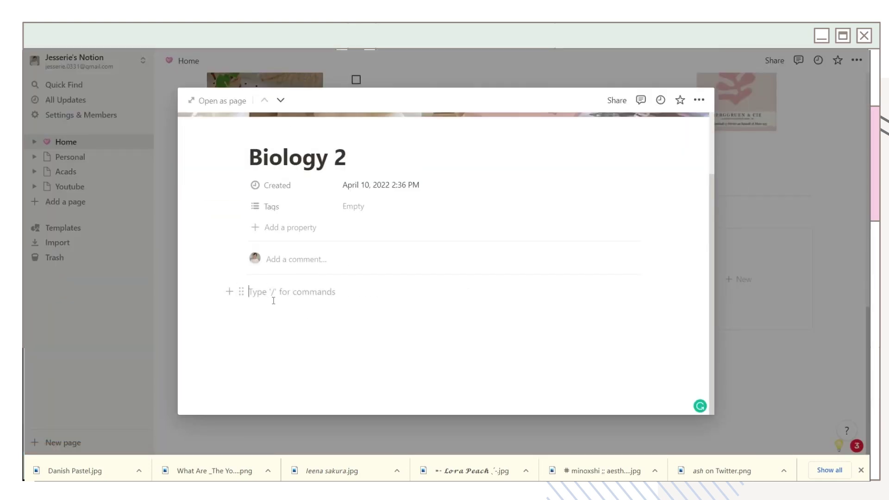
Add the headings 1st Sem and 2nd Sem to the Biology 2 page, with blank lines between them.
{"action": "type", "text": "1st Sem 2nd Sem"}
{"action": "key", "text": "Return"}
{"action": "key", "text": "Return"}
{"action": "key", "text": "Return"}
{"action": "key", "text": "Return"}
{"action": "key", "text": "Return"}
{"action": "key", "text": "Return"}
{"action": "scroll", "coordinate": [280, 277], "scroll_direction": "down", "scroll_amount": 1}
Add a toggle list beneath 1st Sem with the items 1st week, 2nd week and 3rd week.
{"action": "left_click", "coordinate": [272, 275]}
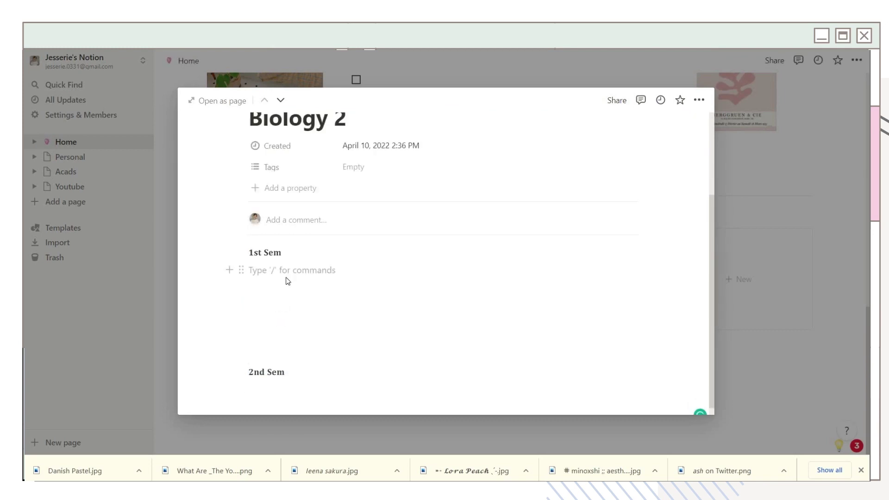
{"action": "type", "text": "/togg"}
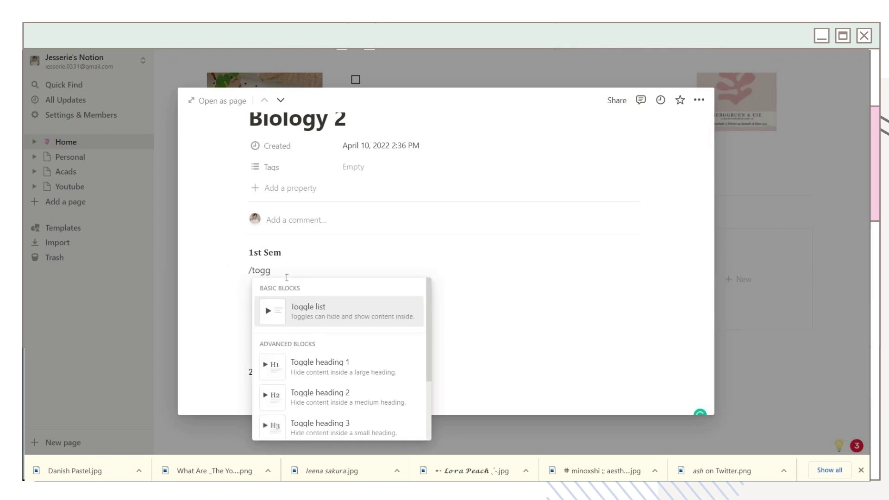
{"action": "key", "text": "Return"}
{"action": "type", "text": "1"}
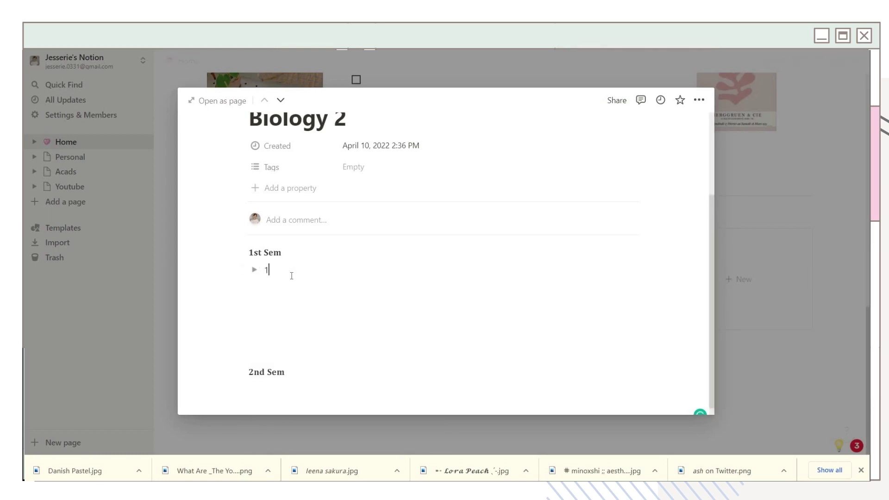
{"action": "type", "text": "st week"}
{"action": "key", "text": "Return"}
{"action": "type", "text": "2nd week"}
{"action": "key", "text": "Return"}
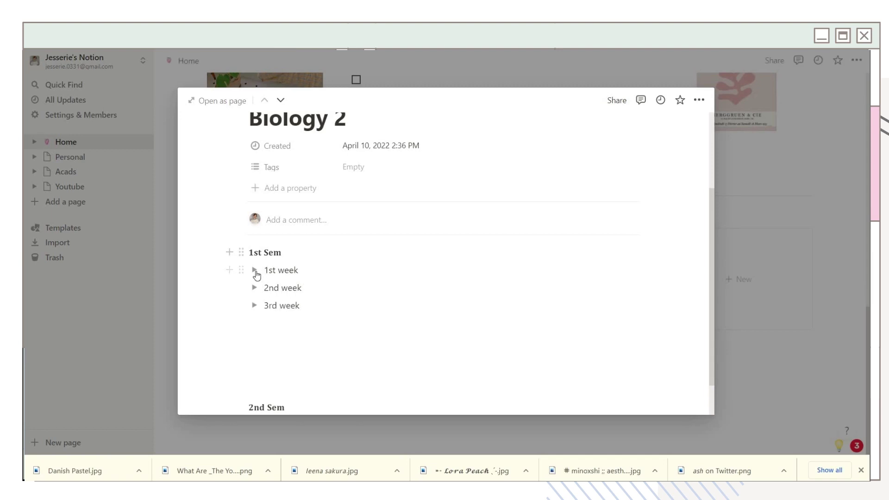
Insert a sub-page titled Topic 1 inside the 1st week toggle.
{"action": "left_click", "coordinate": [254, 270]}
{"action": "left_click", "coordinate": [287, 289]}
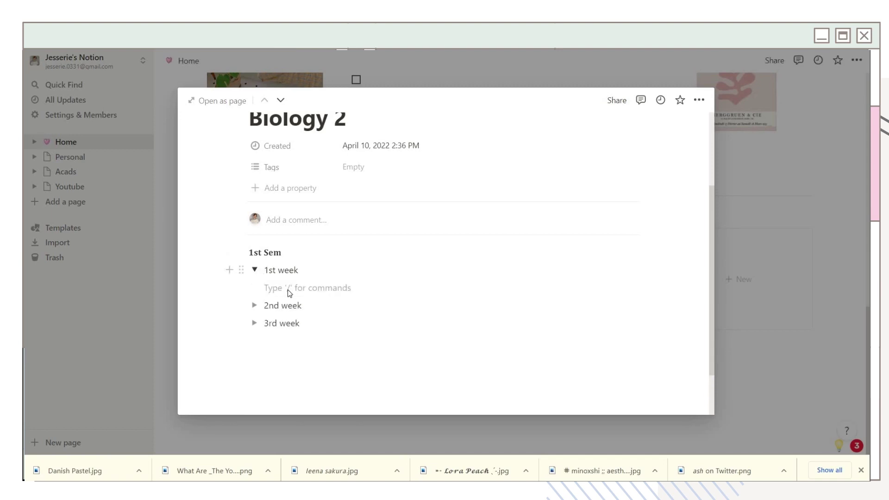
{"action": "type", "text": "/page"}
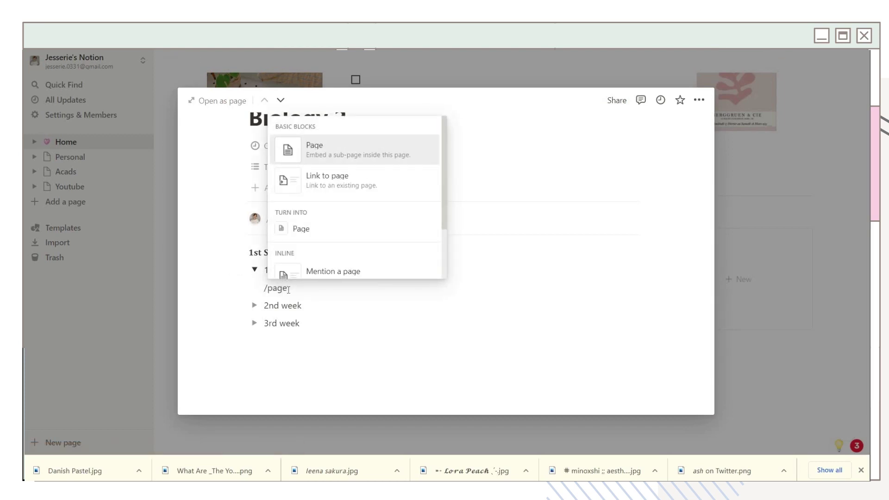
{"action": "key", "text": "Return"}
{"action": "type", "text": "To"}
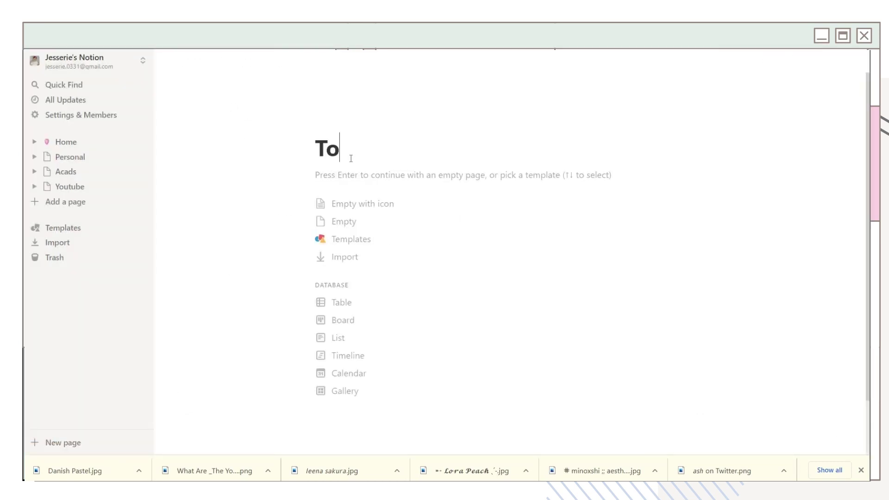
{"action": "type", "text": "pic 1"}
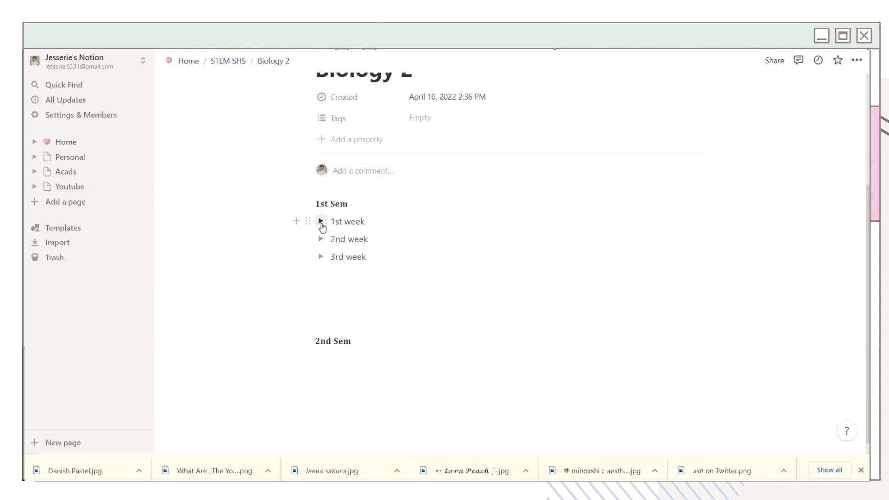
Check the contents of the 1st week toggle and start an empty block inside the 2nd week toggle.
{"action": "left_click", "coordinate": [321, 222]}
{"action": "left_click", "coordinate": [321, 222]}
{"action": "left_click", "coordinate": [321, 241]}
{"action": "left_click", "coordinate": [356, 260]}
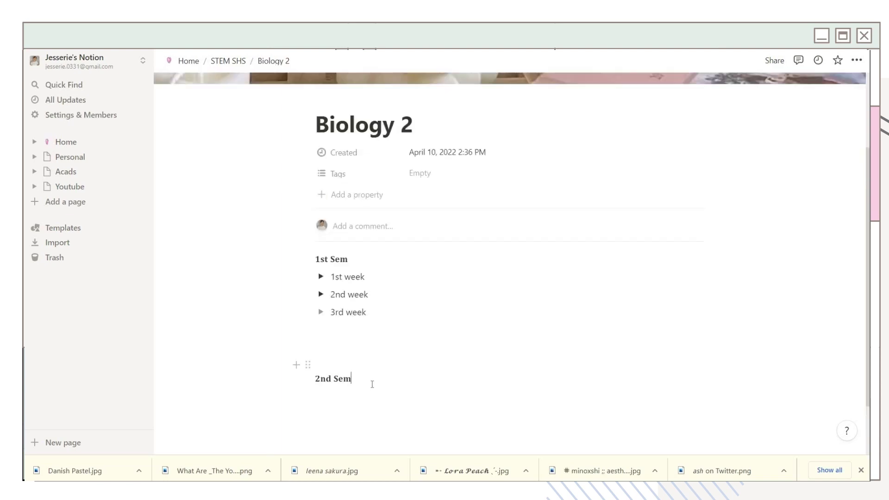
Add an nth week toggle beneath the 2nd Sem heading, containing a sub-page titled Topic, and return to Biology 2.
{"action": "key", "text": "Return"}
{"action": "type", "text": "/toggle"}
{"action": "key", "text": "Return"}
{"action": "type", "text": "nth week"}
{"action": "key", "text": "Return"}
{"action": "type", "text": "/page"}
{"action": "key", "text": "Return"}
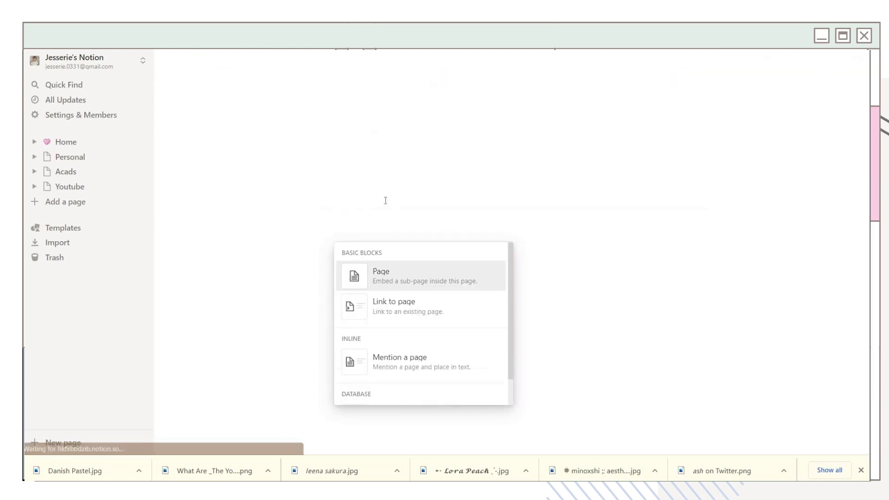
{"action": "type", "text": "Topic"}
{"action": "key", "text": "Return"}
{"action": "left_click", "coordinate": [232, 62]}
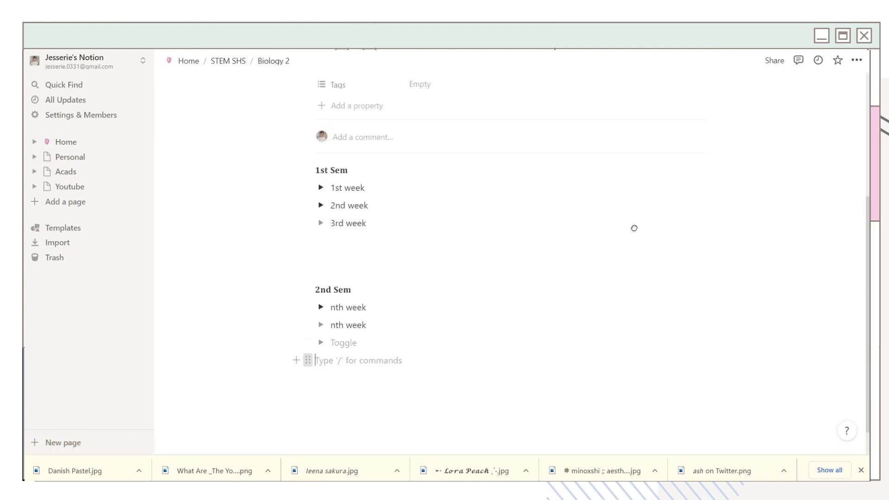
Create a second column beside 1st Sem and fill it with the headings Performance Task, Assignment and Links.
{"action": "left_click_drag", "start_coordinate": [634, 227], "coordinate": [736, 182]}
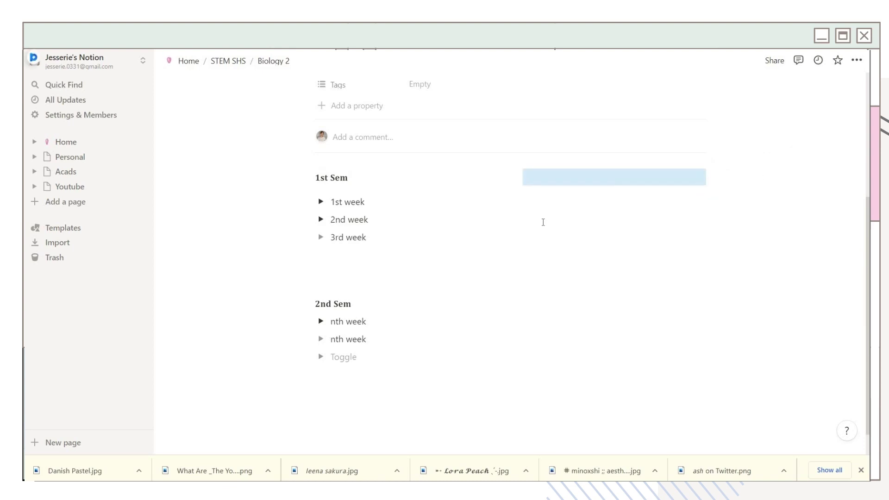
{"action": "left_click", "coordinate": [532, 187]}
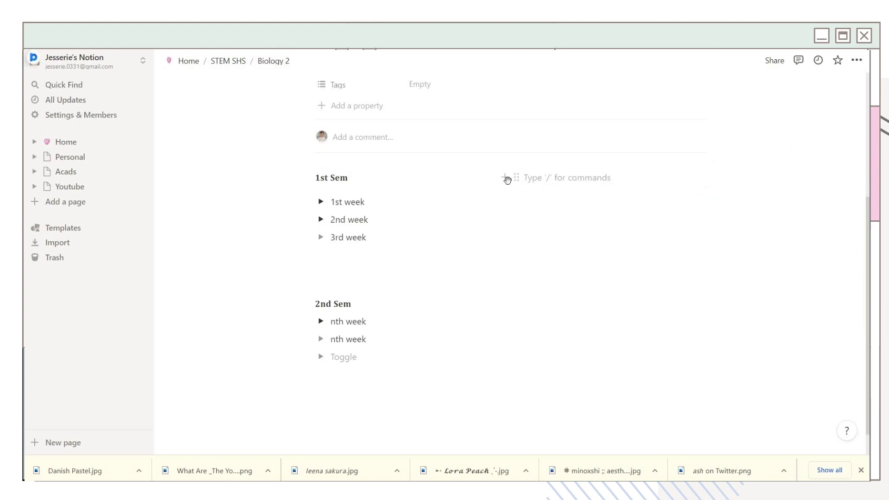
{"action": "left_click", "coordinate": [607, 181]}
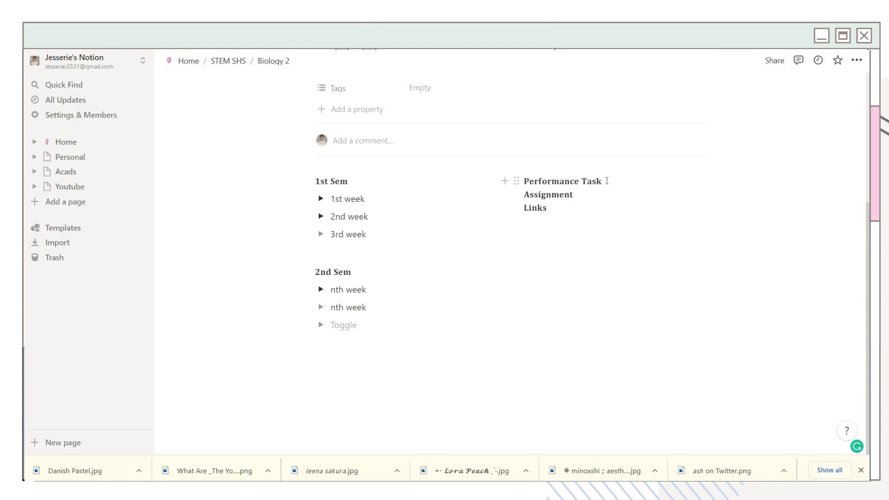
Insert blank lines between the Performance Task, Assignment and Links headings to space them apart.
{"action": "key", "text": "Return"}
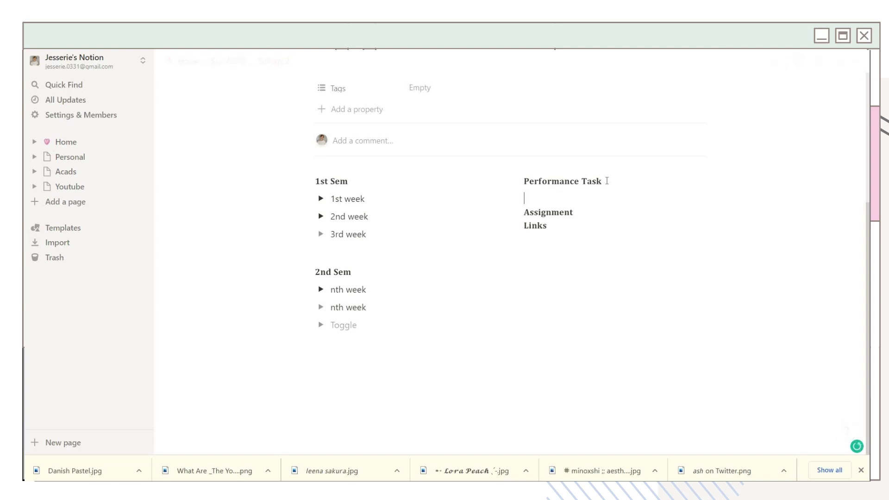
{"action": "key", "text": "Return"}
{"action": "key", "text": "Return"}
{"action": "left_click", "coordinate": [575, 248]}
{"action": "key", "text": "Return"}
{"action": "key", "text": "Return"}
{"action": "key", "text": "Return"}
Tighten the gap above 2nd Sem and narrow the column holding Performance Task, Assignment and Links.
{"action": "left_click_drag", "start_coordinate": [315, 352], "coordinate": [324, 243]}
{"action": "left_click_drag", "start_coordinate": [307, 351], "coordinate": [324, 310]}
{"action": "left_click", "coordinate": [533, 199]}
{"action": "left_click_drag", "start_coordinate": [506, 231], "coordinate": [626, 246]}
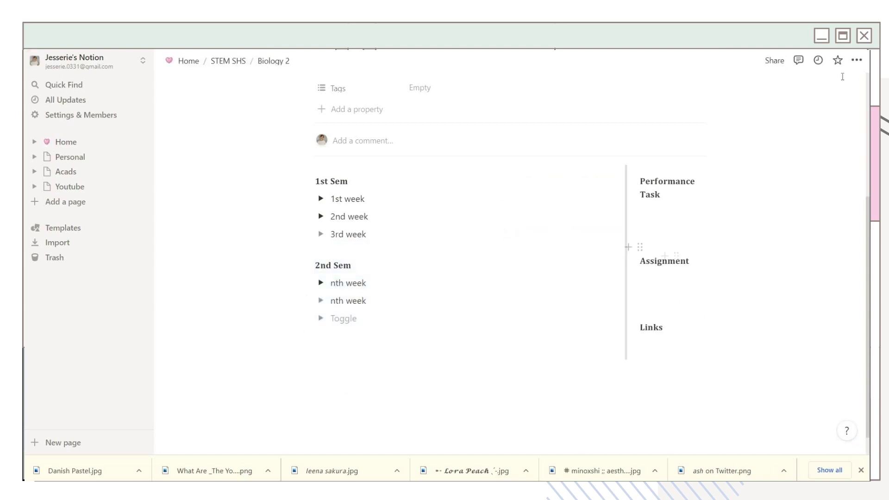
Give the Performance Task heading a pink background and the Assignment heading a purple background.
{"action": "left_click", "coordinate": [625, 181]}
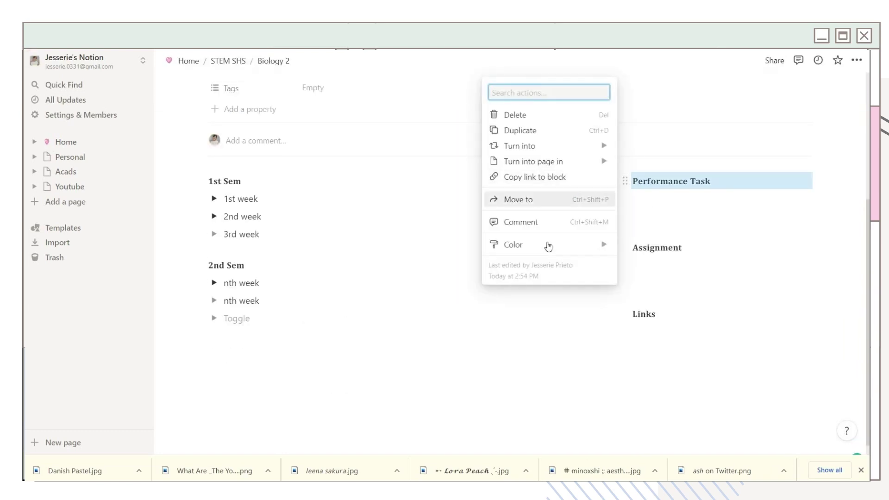
{"action": "mouse_move", "coordinate": [548, 245]}
{"action": "scroll", "coordinate": [646, 301], "scroll_direction": "down", "scroll_amount": 3}
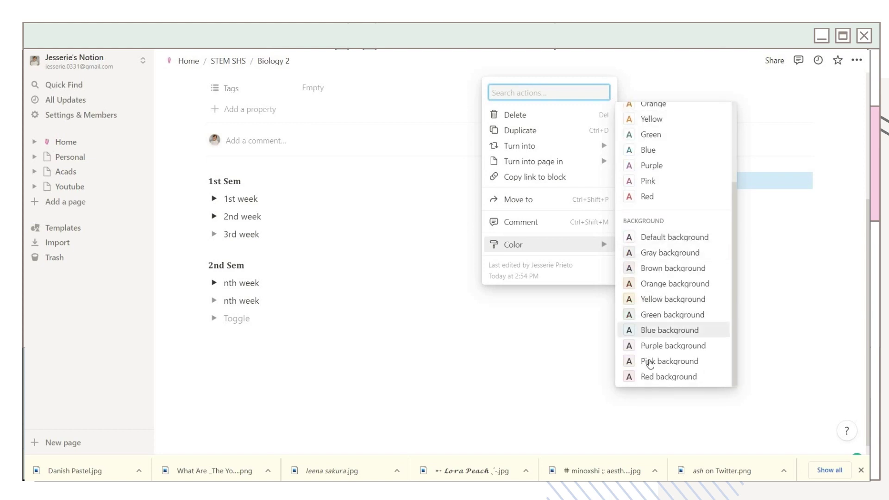
{"action": "left_click", "coordinate": [649, 362]}
{"action": "left_click", "coordinate": [625, 233]}
{"action": "mouse_move", "coordinate": [506, 293]}
{"action": "scroll", "coordinate": [671, 324], "scroll_direction": "down", "scroll_amount": 3}
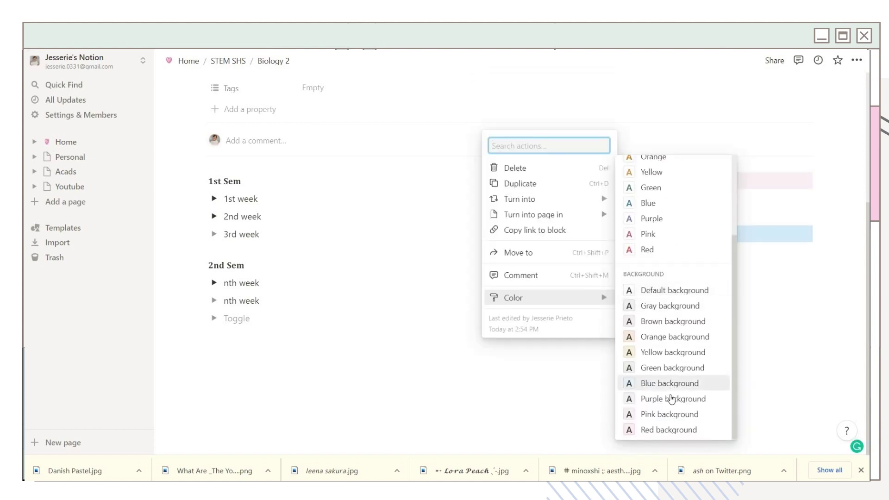
{"action": "left_click", "coordinate": [668, 394]}
Apply a blue background to the Links heading and dismiss the browser's downloads bar.
{"action": "key", "text": "BackSpace"}
{"action": "left_click", "coordinate": [625, 287]}
{"action": "mouse_move", "coordinate": [560, 351]}
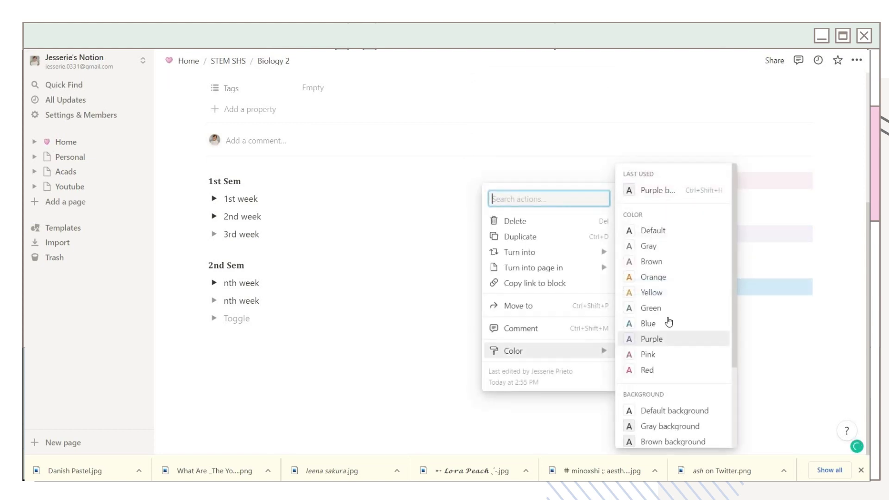
{"action": "left_click", "coordinate": [615, 319]}
{"action": "left_click", "coordinate": [625, 287]}
{"action": "scroll", "coordinate": [666, 347], "scroll_direction": "down", "scroll_amount": 3}
{"action": "left_click", "coordinate": [666, 393]}
{"action": "left_click", "coordinate": [672, 270]}
{"action": "left_click", "coordinate": [861, 470]}
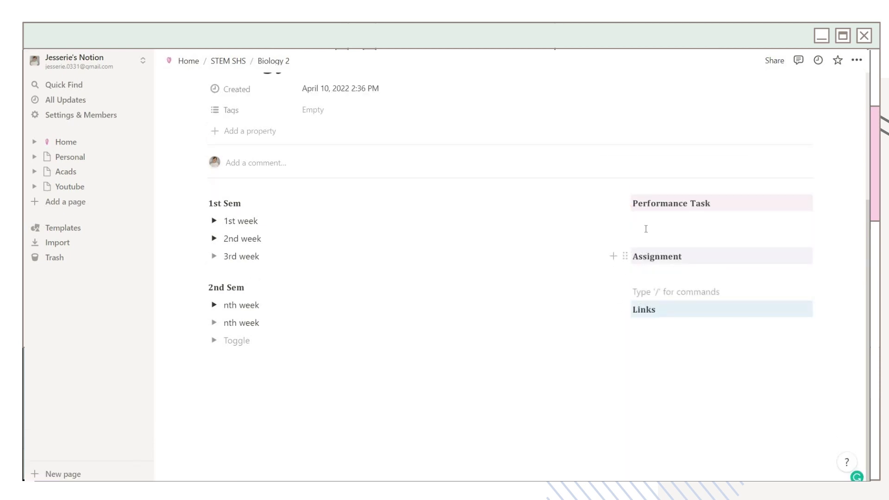
Return to the STEM SHS gallery and duplicate the Biology 2 page to produce cards for the other subjects.
{"action": "left_click", "coordinate": [228, 61]}
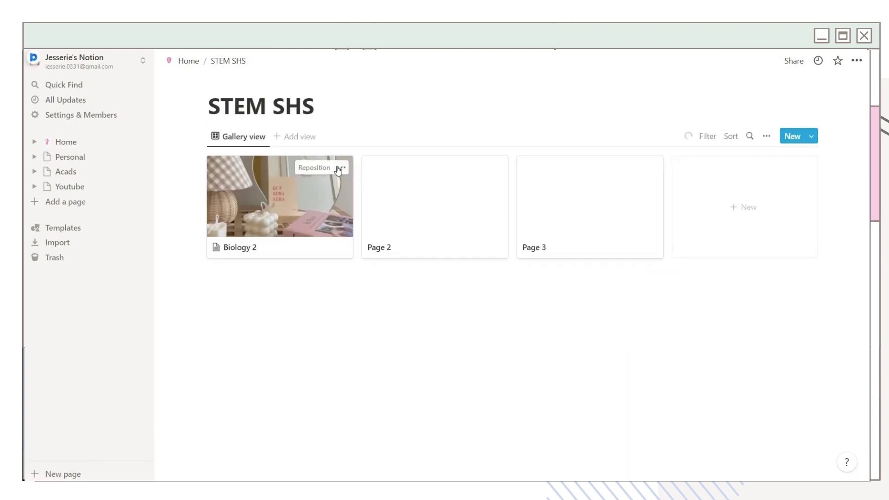
{"action": "left_click", "coordinate": [341, 167]}
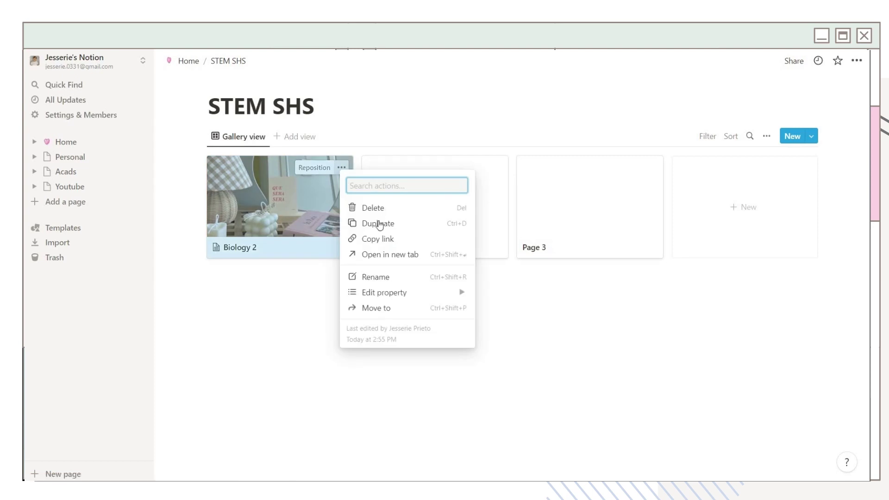
{"action": "left_click", "coordinate": [387, 227]}
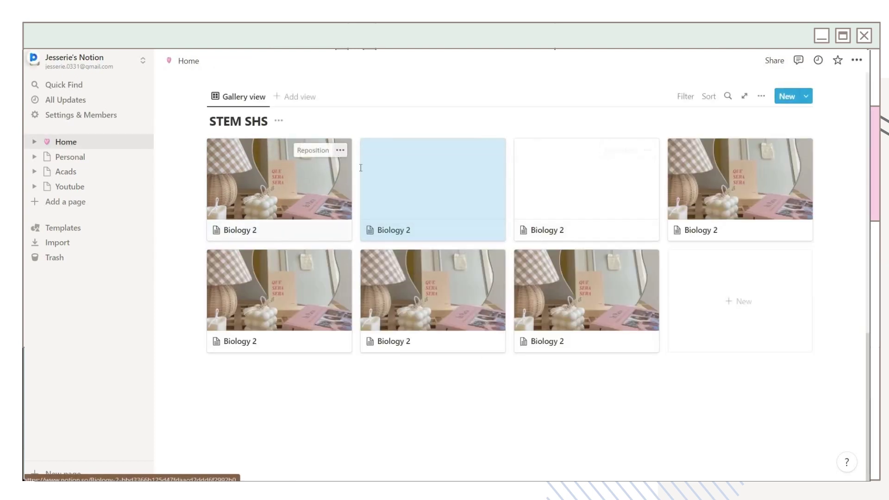
{"action": "left_click", "coordinate": [337, 150]}
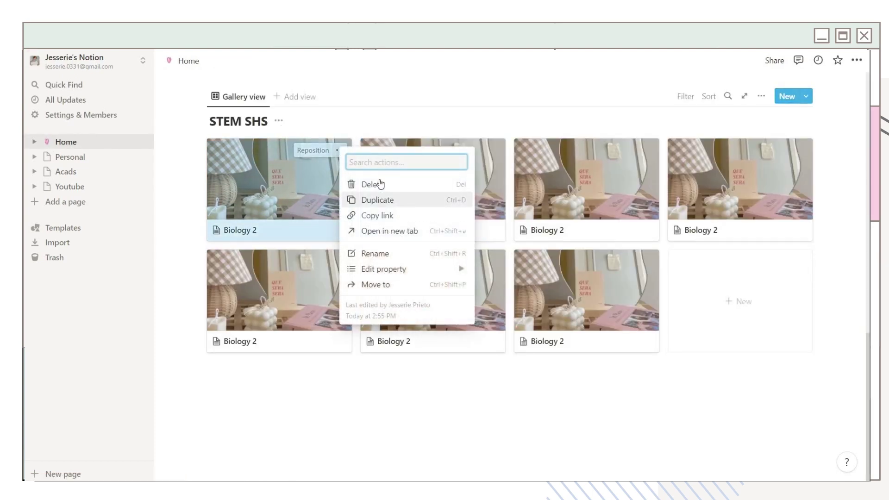
{"action": "left_click", "coordinate": [377, 199]}
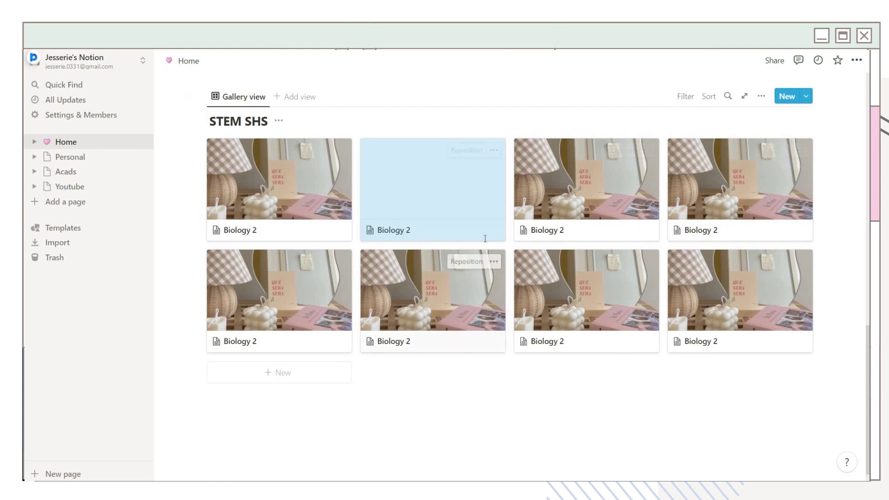
Rename a Biology 2 copy as Chemistry 2 and replace its cover with an uploaded, repositioned photo of pastel clothes on a rack.
{"action": "left_click", "coordinate": [258, 171]}
{"action": "left_click_drag", "start_coordinate": [328, 241], "coordinate": [253, 240]}
{"action": "type", "text": "Chemistry 2"}
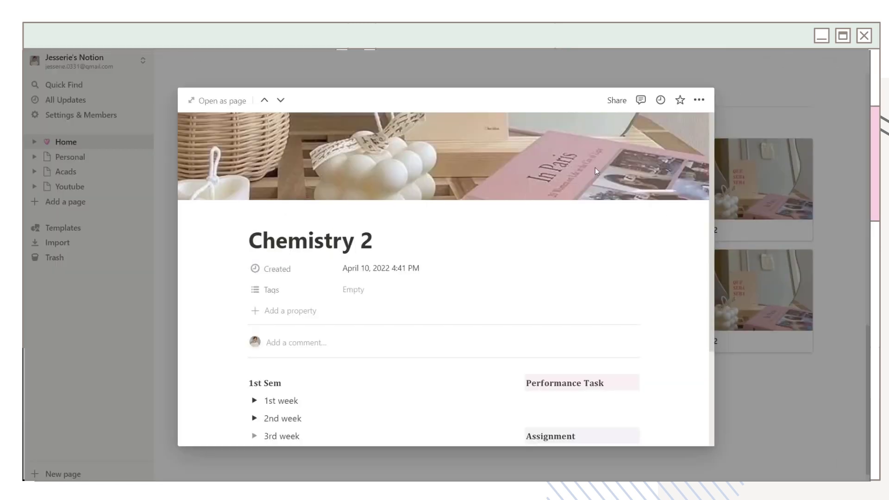
{"action": "left_click", "coordinate": [653, 190]}
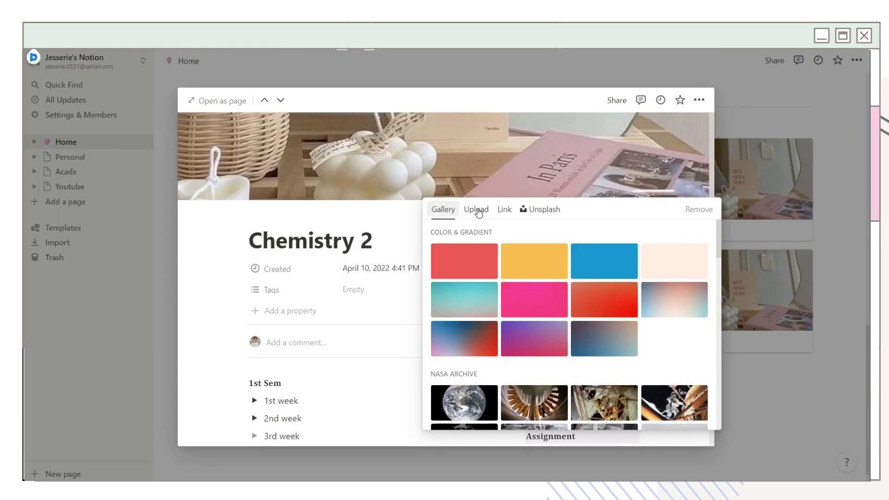
{"action": "left_click", "coordinate": [476, 208]}
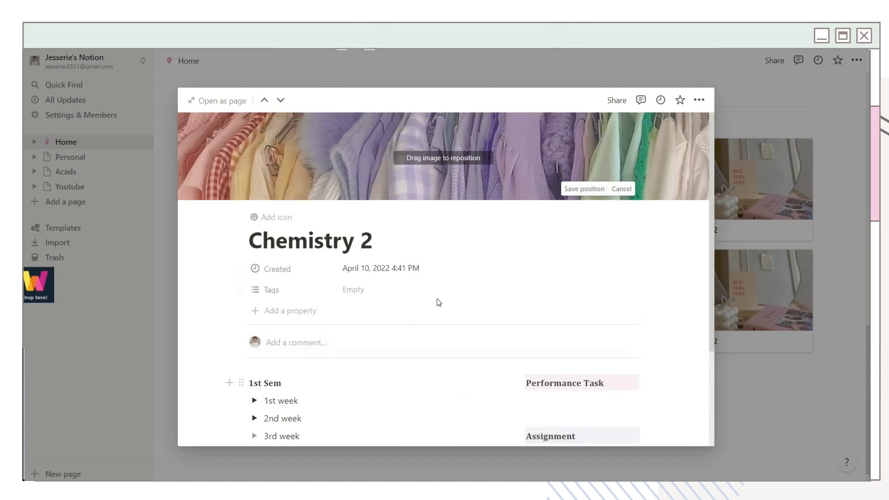
{"action": "left_click_drag", "start_coordinate": [445, 125], "coordinate": [453, 208]}
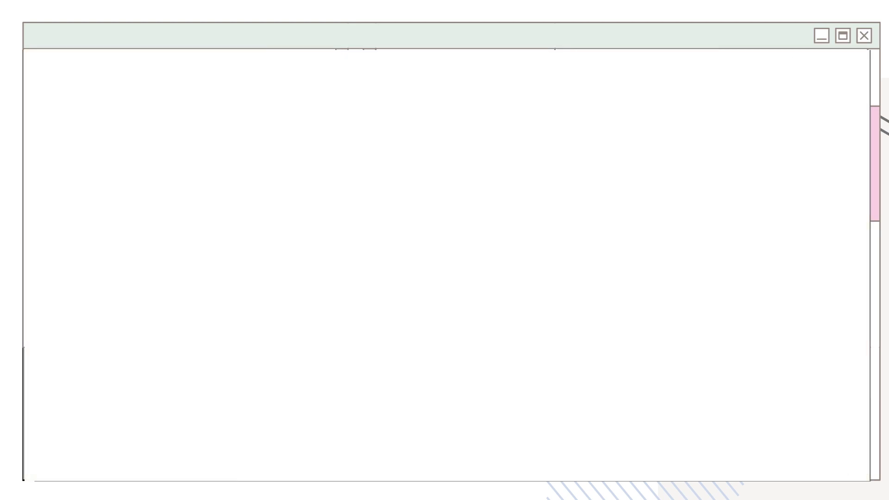
Switch to Indify and create a Countdown widget with the event title Grade 12 done.
{"action": "scroll", "coordinate": [193, 317], "scroll_direction": "down", "scroll_amount": 5}
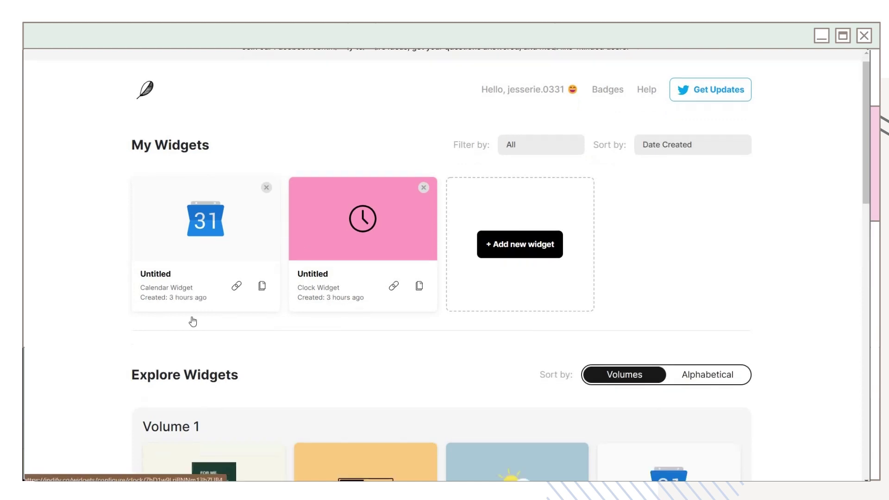
{"action": "scroll", "coordinate": [474, 190], "scroll_direction": "down", "scroll_amount": 6}
{"action": "left_click", "coordinate": [366, 176]}
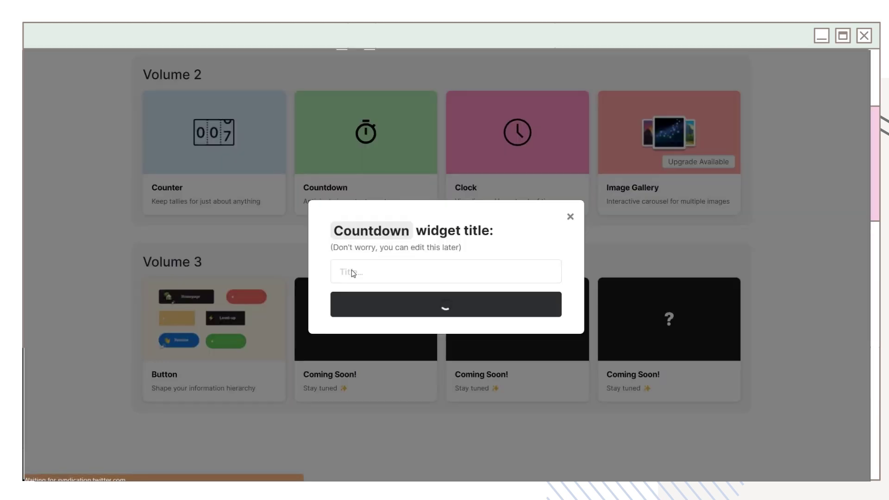
{"action": "left_click", "coordinate": [169, 199]}
{"action": "type", "text": "Grade 12"}
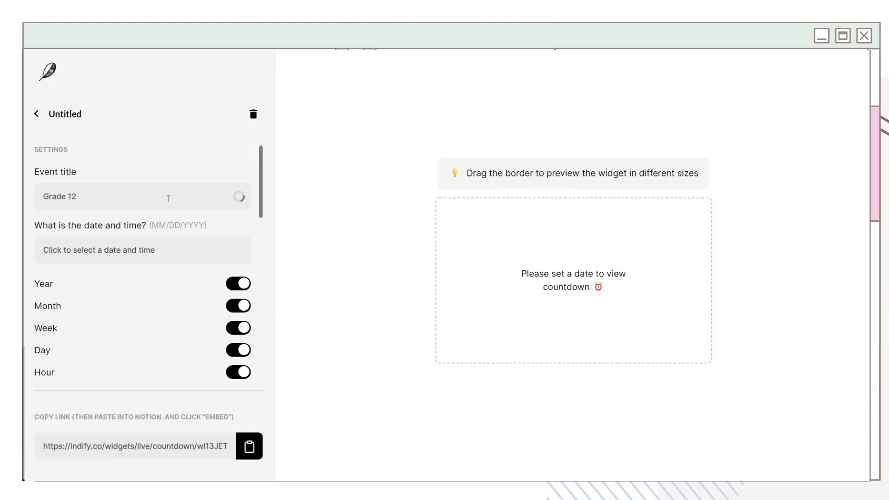
{"action": "type", "text": " done"}
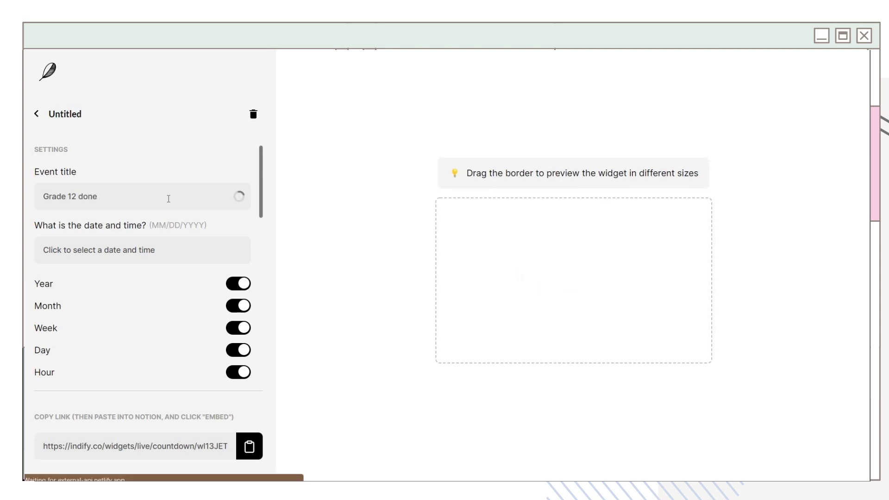
Set the countdown's target date to June 1 2022, 12:00 PM.
{"action": "left_click", "coordinate": [160, 249]}
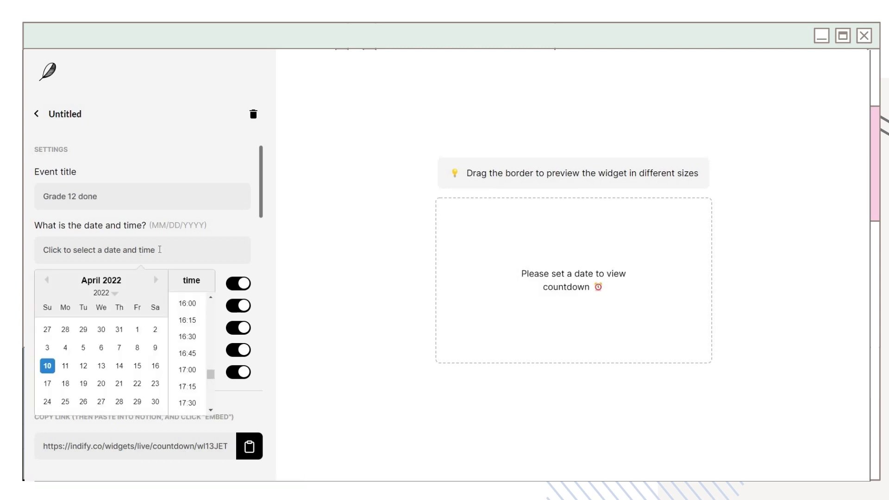
{"action": "left_click", "coordinate": [157, 280]}
{"action": "left_click", "coordinate": [101, 401]}
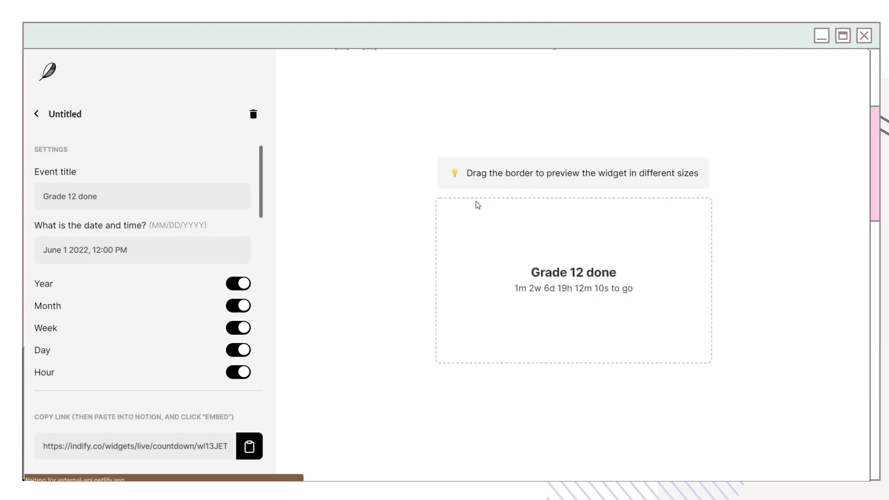
Set the countdown's light-mode text color to #e3c2c5 and its light-mode accent color to #eae4f2.
{"action": "scroll", "coordinate": [236, 182], "scroll_direction": "down", "scroll_amount": 10}
{"action": "left_click", "coordinate": [237, 185]}
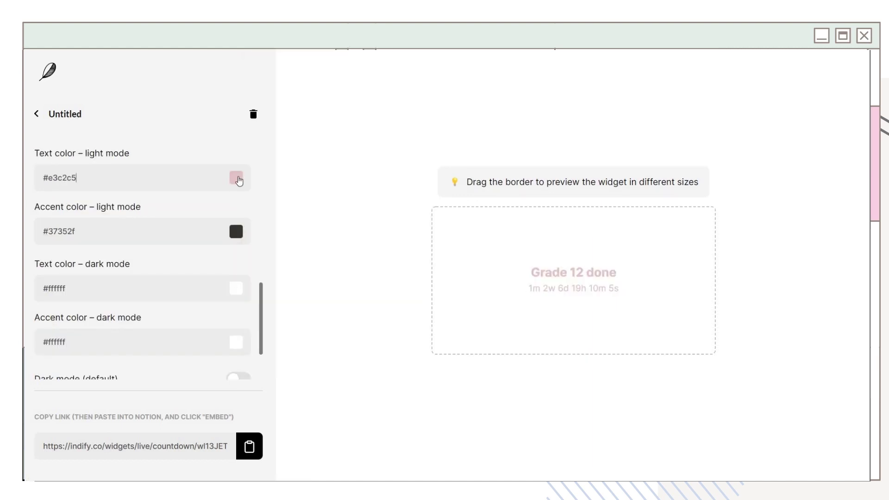
{"action": "left_click", "coordinate": [239, 180]}
{"action": "left_click", "coordinate": [272, 64]}
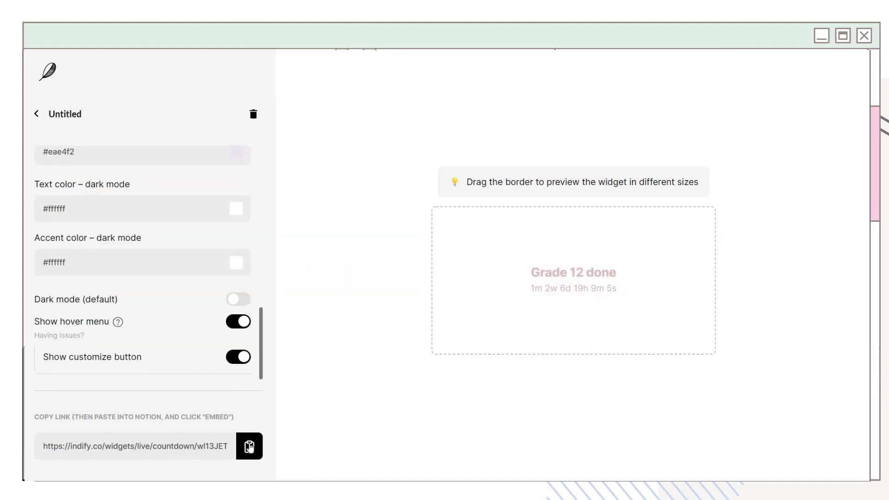
Copy the countdown widget's link and embed it beneath the STEM SHS gallery on the Notion Home page.
{"action": "left_click", "coordinate": [249, 446]}
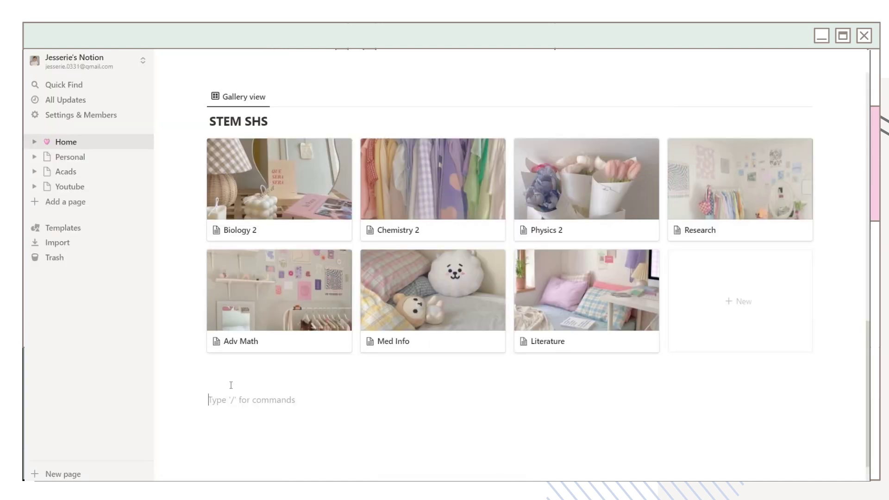
{"action": "key", "text": "ctrl+v"}
{"action": "key", "text": "Down"}
{"action": "key", "text": "Down"}
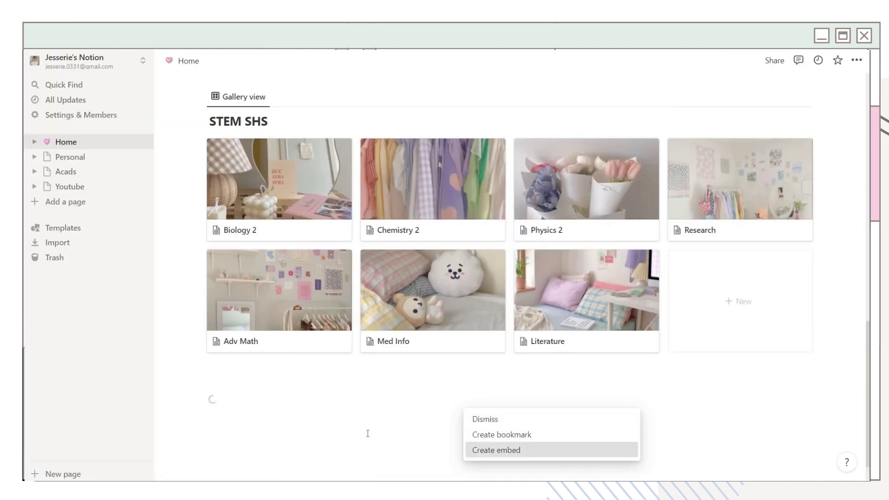
{"action": "key", "text": "Return"}
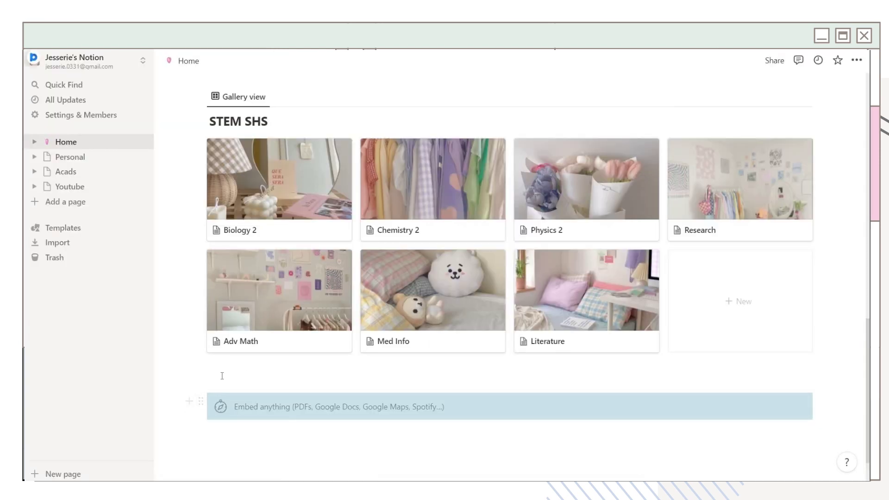
{"action": "scroll", "coordinate": [216, 261], "scroll_direction": "down", "scroll_amount": 3}
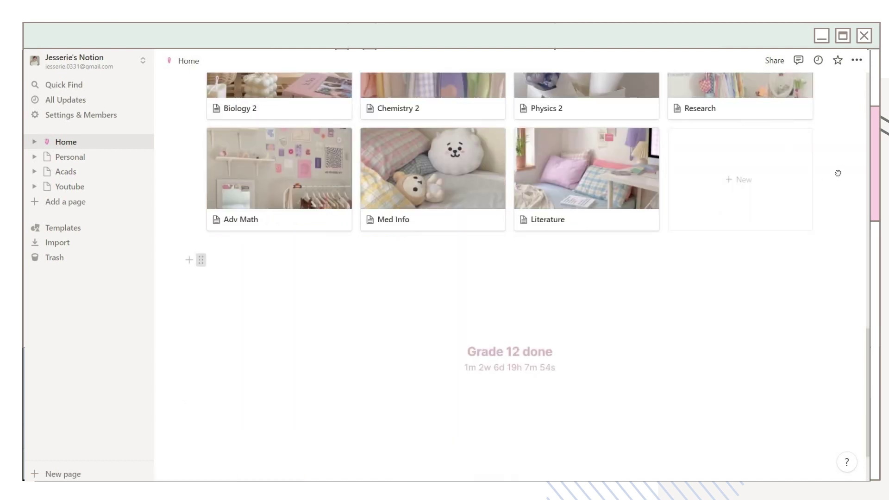
Hide the STEM SHS database title above the subject gallery.
{"action": "scroll", "coordinate": [833, 153], "scroll_direction": "up", "scroll_amount": 6}
{"action": "left_click", "coordinate": [280, 277]}
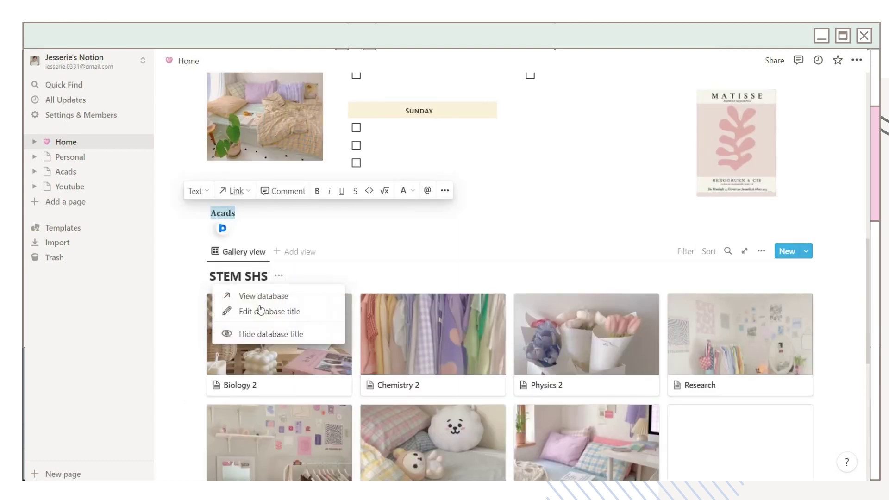
{"action": "left_click", "coordinate": [260, 334]}
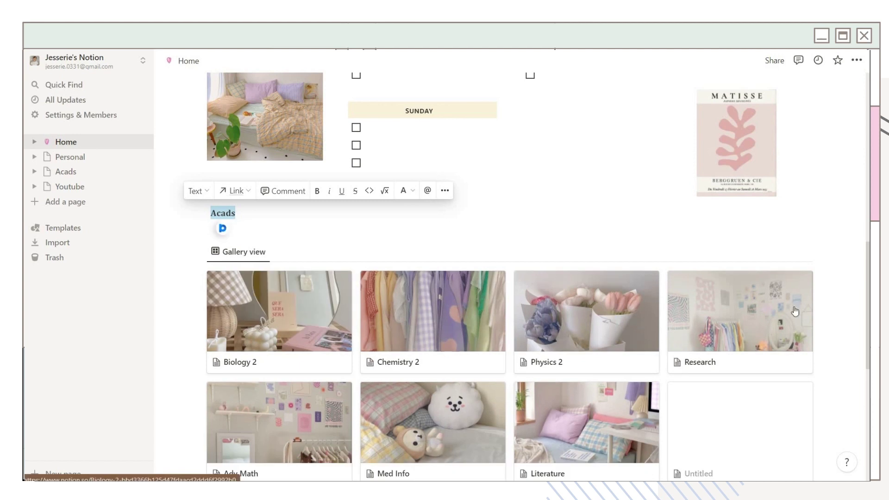
Change the subject gallery's card size to Small in its layout options.
{"action": "scroll", "coordinate": [827, 300], "scroll_direction": "down", "scroll_amount": 2}
{"action": "left_click", "coordinate": [761, 140]}
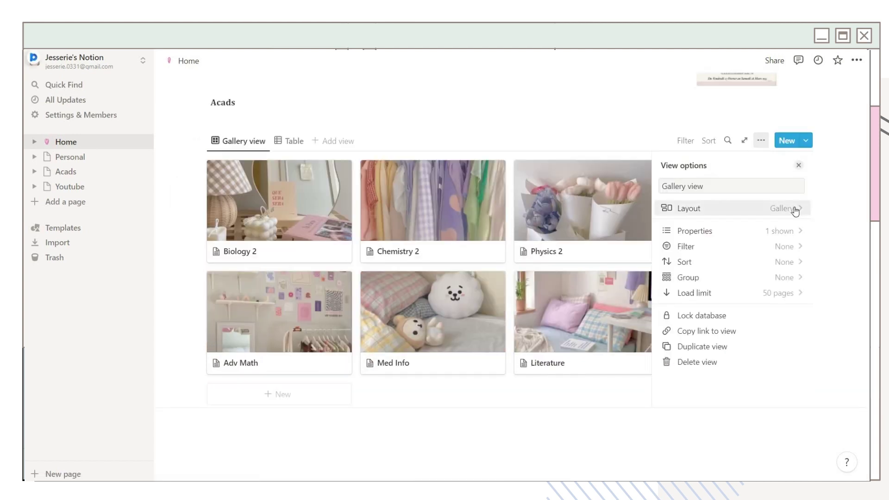
{"action": "left_click", "coordinate": [793, 212]}
{"action": "left_click", "coordinate": [749, 324]}
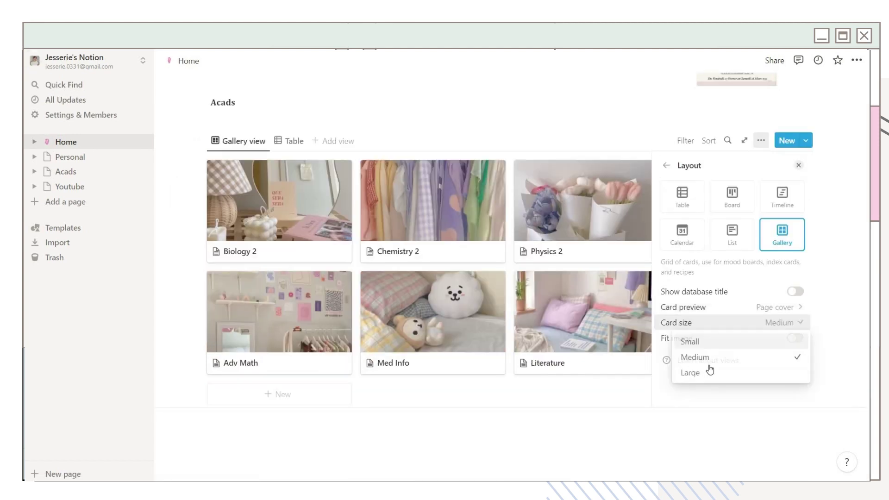
{"action": "left_click", "coordinate": [709, 341]}
Move the Grade 12 done countdown into a column beside the Acads heading.
{"action": "left_click", "coordinate": [352, 371]}
{"action": "left_click_drag", "start_coordinate": [205, 371], "coordinate": [845, 203]}
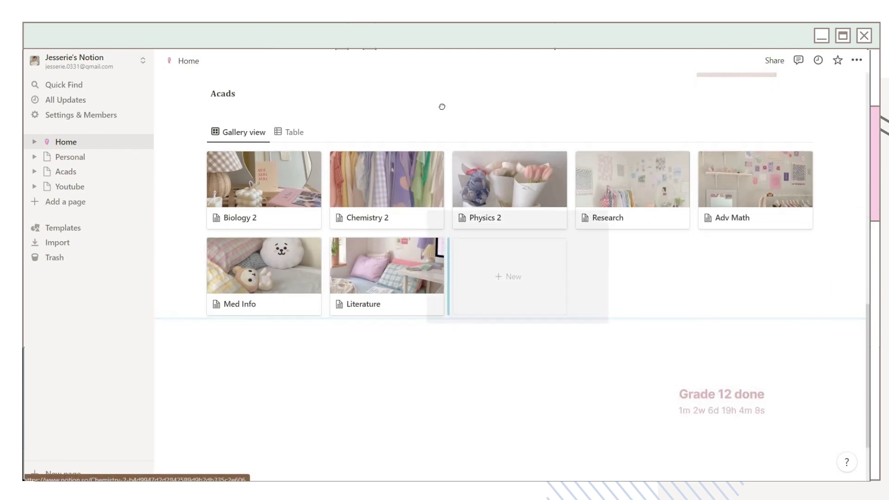
{"action": "left_click_drag", "start_coordinate": [818, 115], "coordinate": [566, 154]}
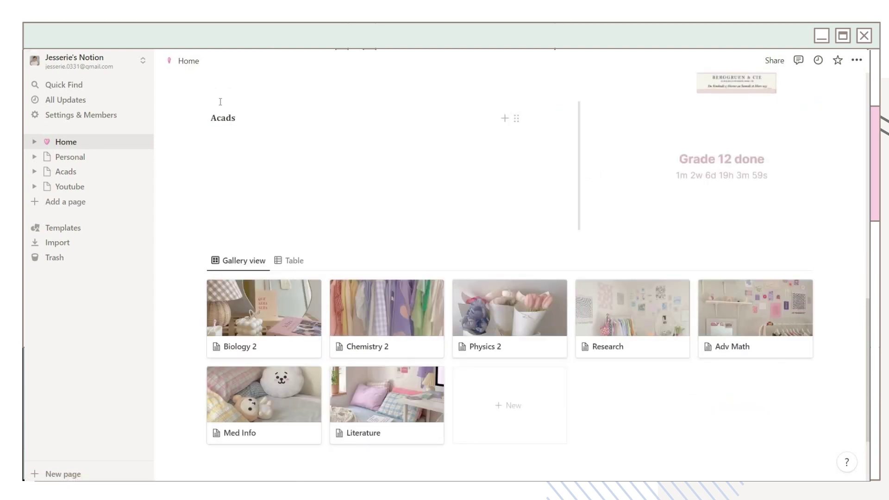
Insert a blank line above Acads and move the subject gallery directly beneath that heading, next to the countdown.
{"action": "key", "text": "Return"}
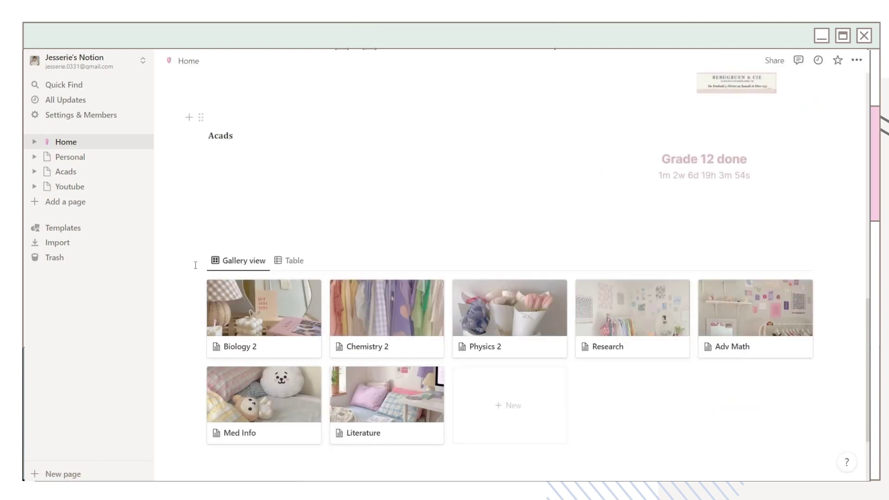
{"action": "left_click_drag", "start_coordinate": [199, 261], "coordinate": [224, 151]}
{"action": "left_click", "coordinate": [607, 238]}
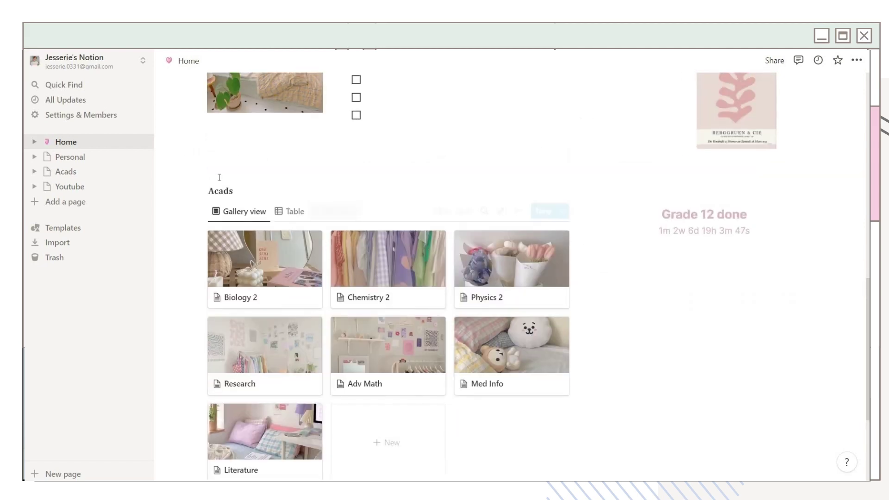
{"action": "scroll", "coordinate": [509, 277], "scroll_direction": "up", "scroll_amount": 6}
{"action": "scroll", "coordinate": [509, 278], "scroll_direction": "down", "scroll_amount": 9}
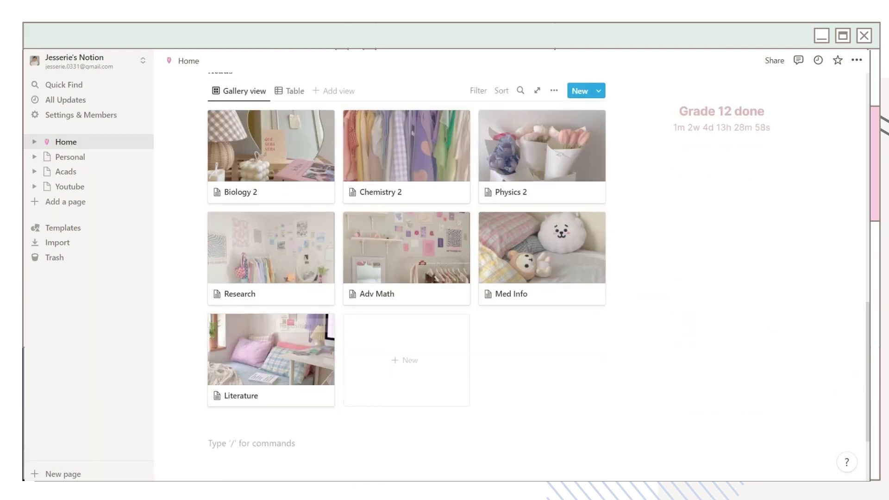
Add a centred Acads Goal heading beneath the Grade 12 done countdown, with lines below it in alternating pink and purple backgrounds.
{"action": "key", "text": "ctrl+v"}
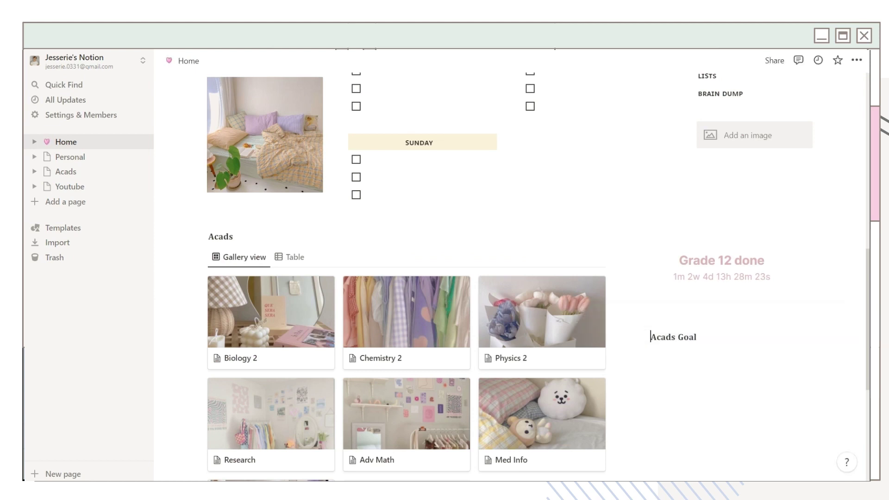
{"action": "key", "text": "Return"}
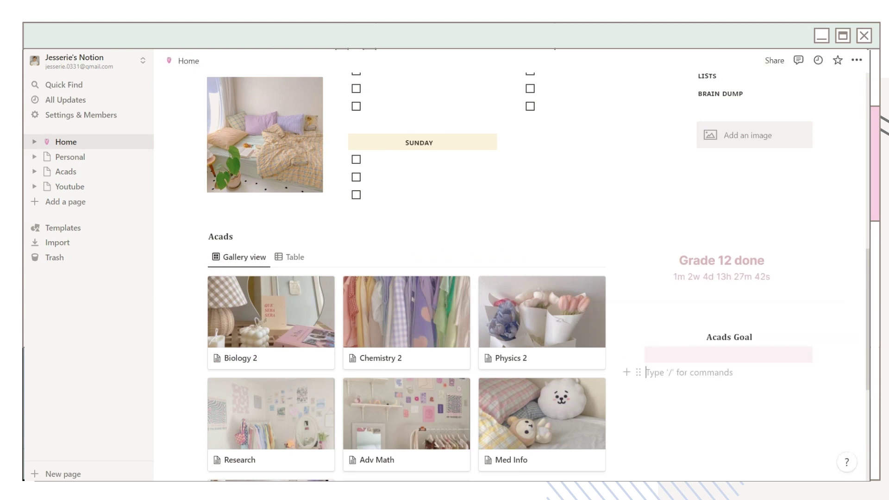
{"action": "type", "text": "/colo"}
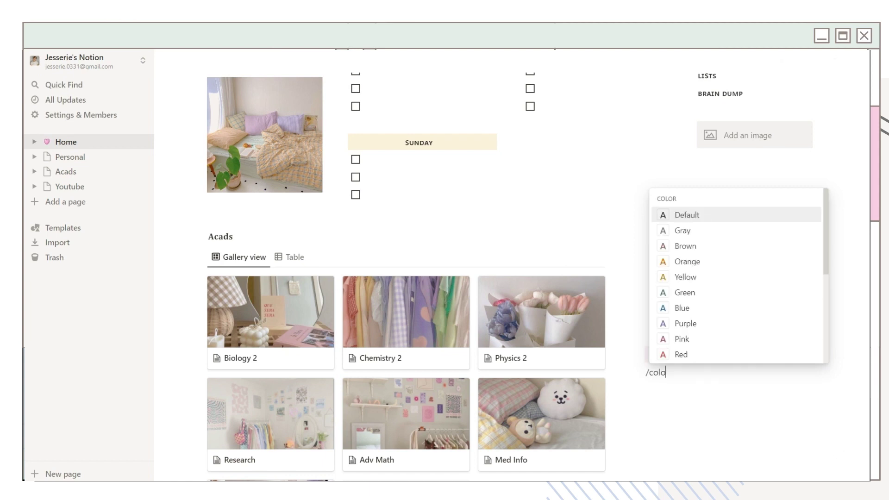
{"action": "key", "text": "Down"}
{"action": "key", "text": "Down"}
{"action": "key", "text": "Down"}
{"action": "key", "text": "Down"}
{"action": "key", "text": "Down"}
{"action": "key", "text": "Down"}
{"action": "key", "text": "Down"}
{"action": "key", "text": "Down"}
{"action": "key", "text": "Down"}
{"action": "key", "text": "Down"}
{"action": "key", "text": "Down"}
{"action": "key", "text": "Down"}
{"action": "key", "text": "Down"}
{"action": "key", "text": "Down"}
{"action": "key", "text": "Down"}
{"action": "key", "text": "Down"}
{"action": "key", "text": "Down"}
{"action": "key", "text": "Down"}
{"action": "key", "text": "Down"}
{"action": "key", "text": "Return"}
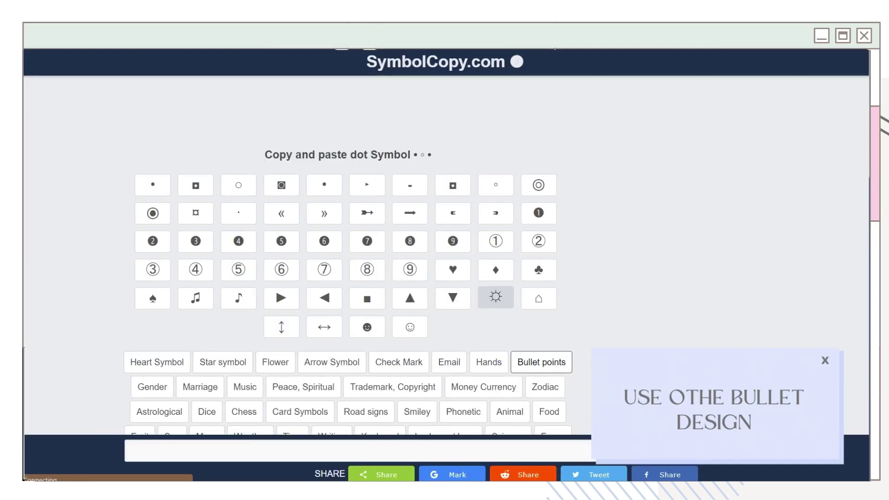
Copy the hollow circle symbol from SymbolCopy.com and place it as a bullet at the start of all five Acads Goal lines.
{"action": "left_click", "coordinate": [238, 187]}
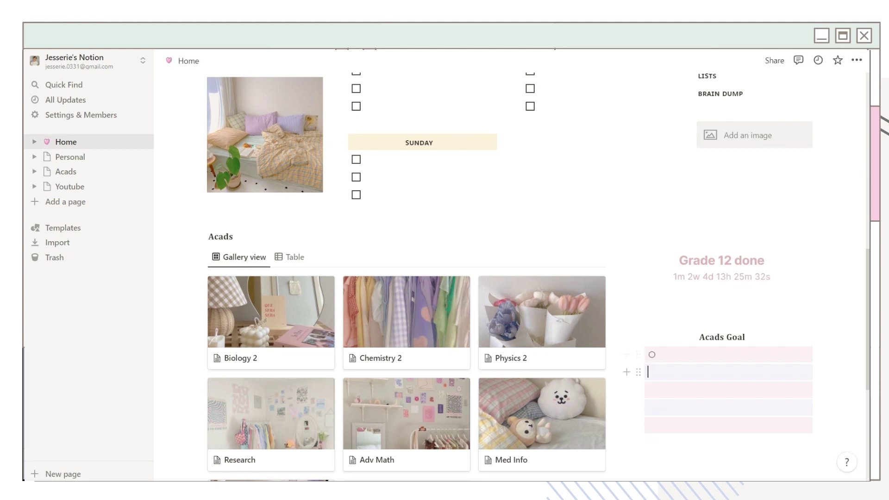
{"action": "key", "text": "Return"}
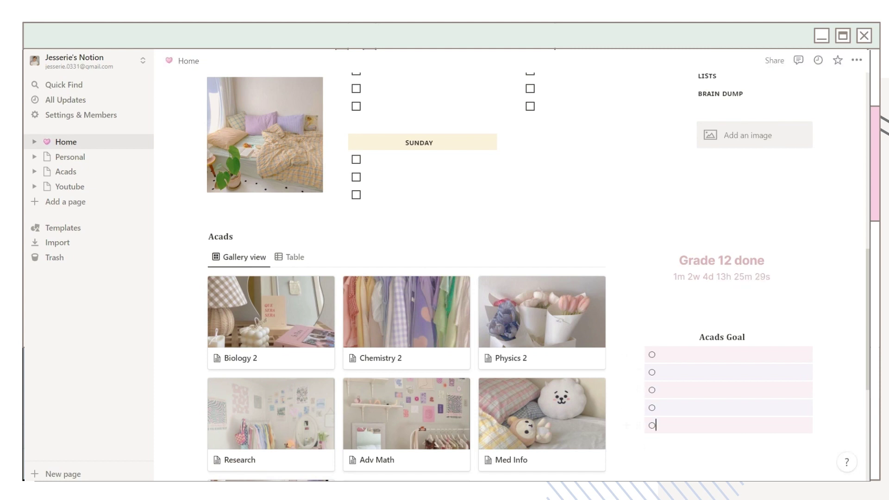
{"action": "key", "text": "Return"}
Embed the Spotify Daily Mix 3 playlist beneath the Acads Goal list from its link.
{"action": "scroll", "coordinate": [510, 278], "scroll_direction": "down", "scroll_amount": 2}
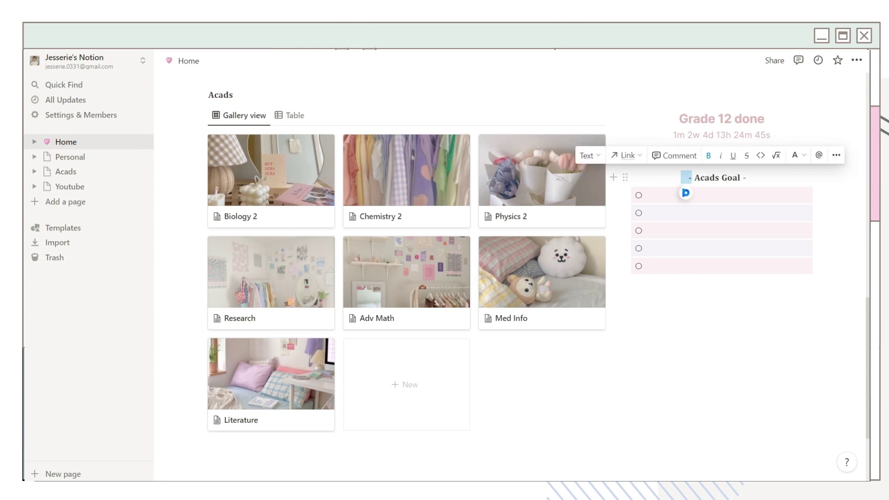
{"action": "key", "text": "ctrl+v"}
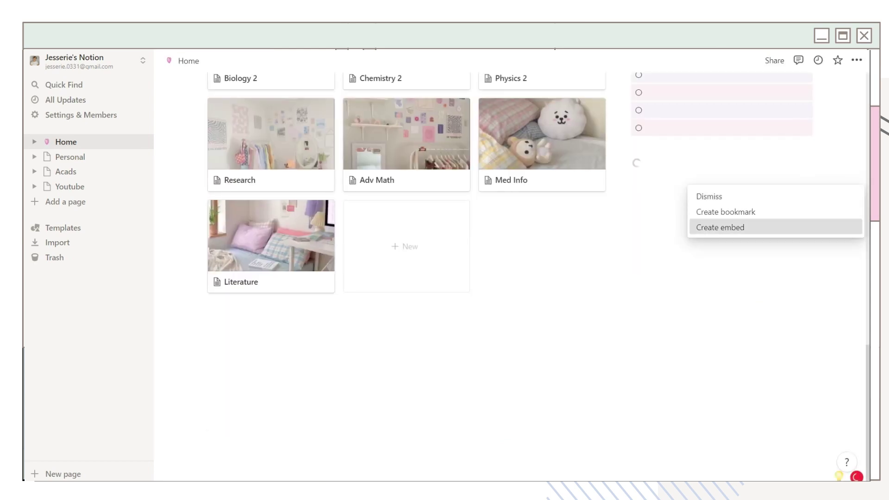
{"action": "left_click", "coordinate": [741, 227]}
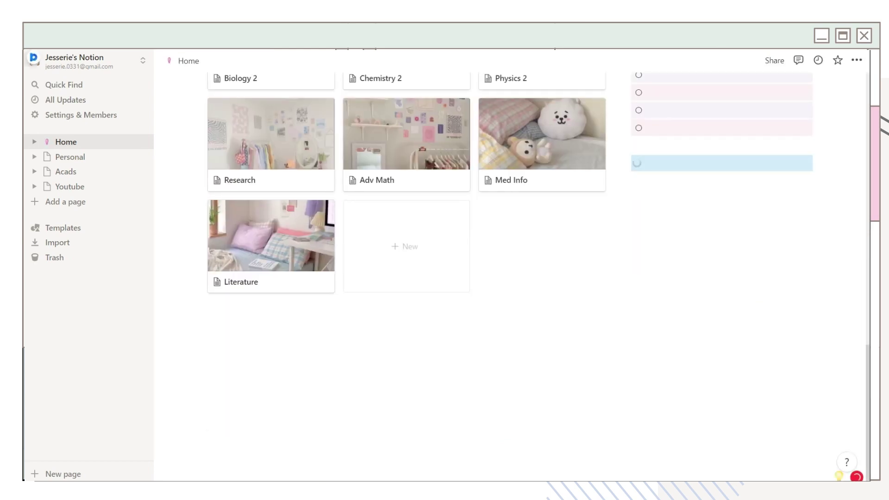
{"action": "scroll", "coordinate": [277, 241], "scroll_direction": "up", "scroll_amount": 4}
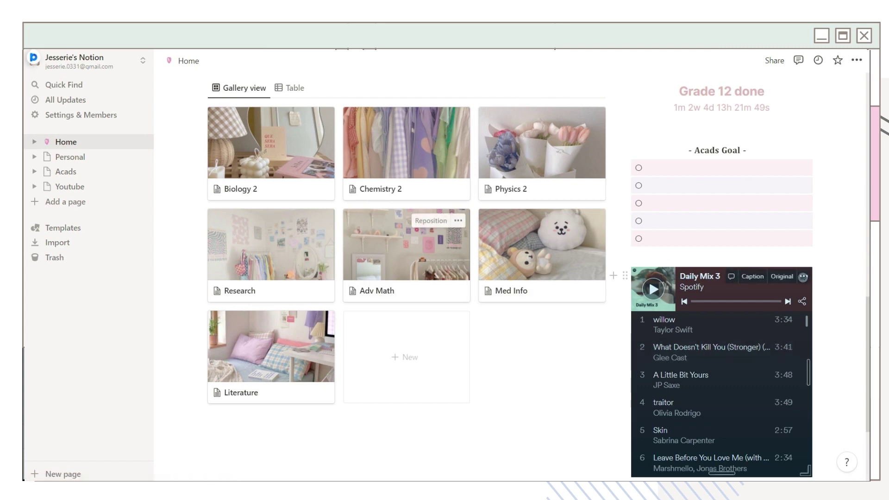
{"action": "scroll", "coordinate": [537, 277], "scroll_direction": "down", "scroll_amount": 3}
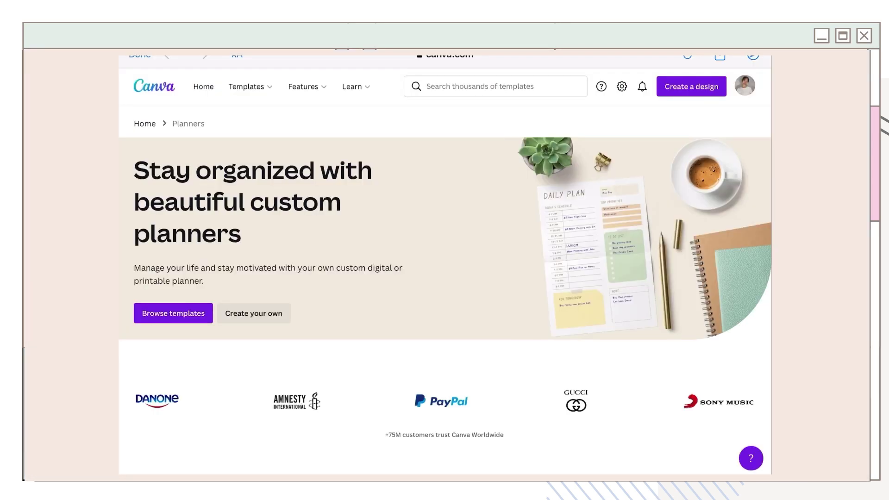
Switch to Canva, browse the planner templates for a monthly planner and open the April 2022 template.
{"action": "scroll", "coordinate": [444, 264], "scroll_direction": "down", "scroll_amount": 7}
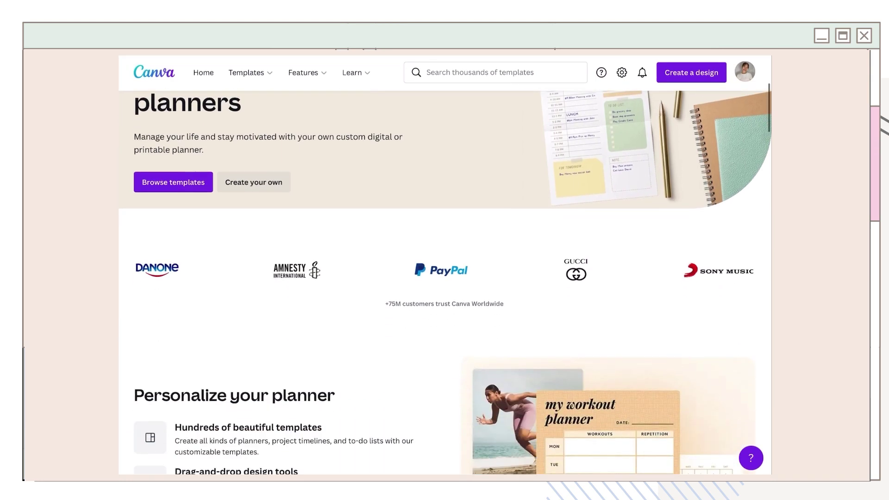
{"action": "scroll", "coordinate": [444, 264], "scroll_direction": "down", "scroll_amount": 13}
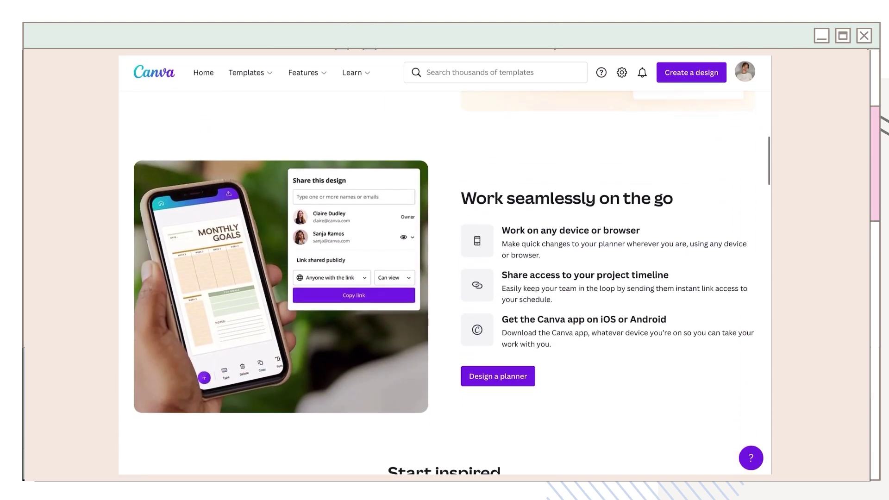
{"action": "scroll", "coordinate": [445, 283], "scroll_direction": "down", "scroll_amount": 3}
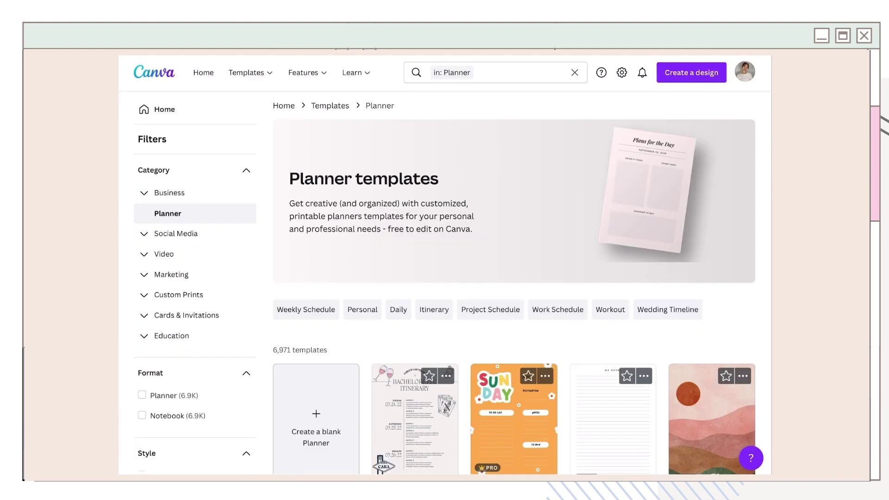
{"action": "scroll", "coordinate": [514, 282], "scroll_direction": "down", "scroll_amount": 1}
{"action": "scroll", "coordinate": [514, 282], "scroll_direction": "down", "scroll_amount": 5}
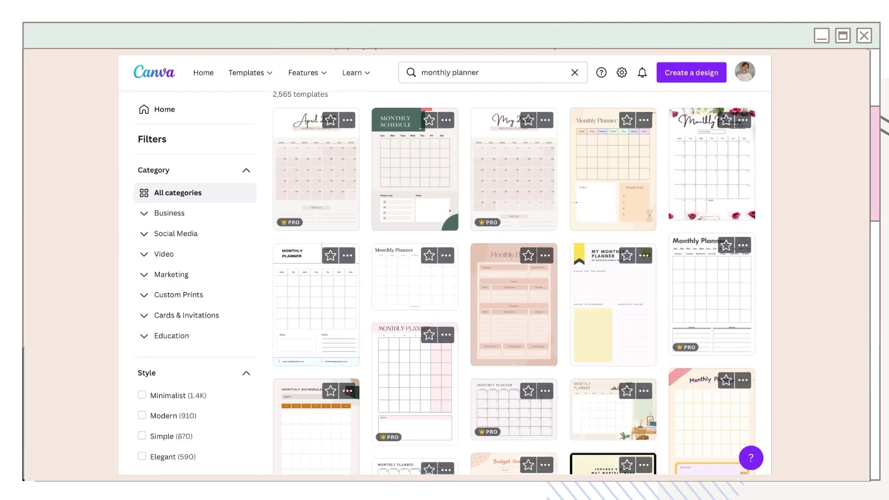
{"action": "left_click", "coordinate": [316, 170]}
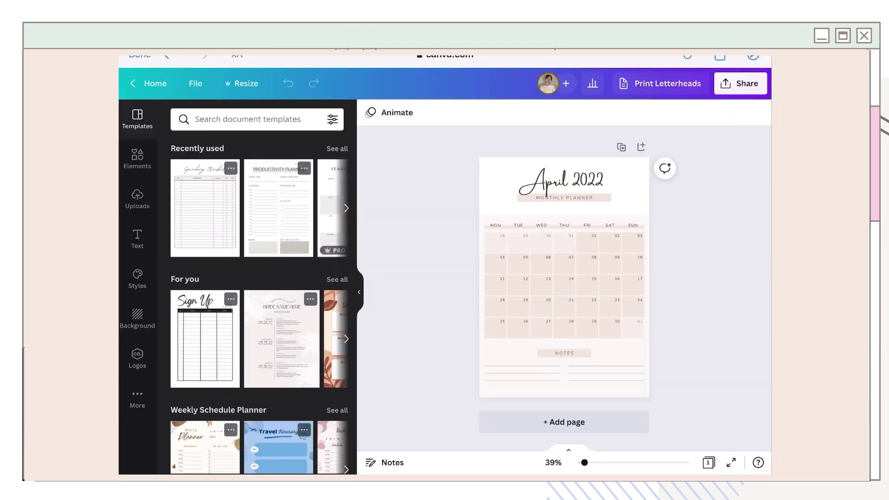
Add small calendar entries: "Upload a video" on the 16th, "Finalize research paper" on the 18th and "Research Ch4 presentation" on the 21st.
{"action": "left_click_drag", "start_coordinate": [584, 462], "coordinate": [594, 462]}
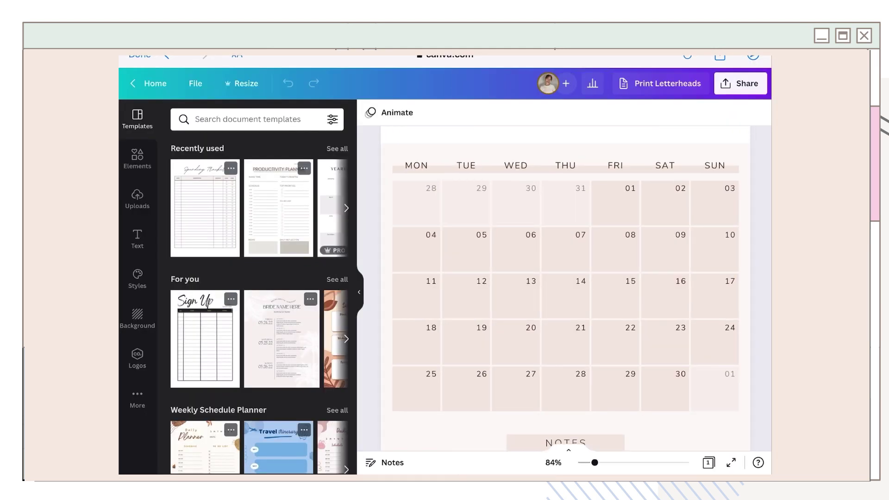
{"action": "left_click", "coordinate": [612, 296]}
{"action": "left_click", "coordinate": [137, 239]}
{"action": "left_click", "coordinate": [259, 206]}
{"action": "double_click", "coordinate": [556, 289]}
{"action": "type", "text": "Upload a video"}
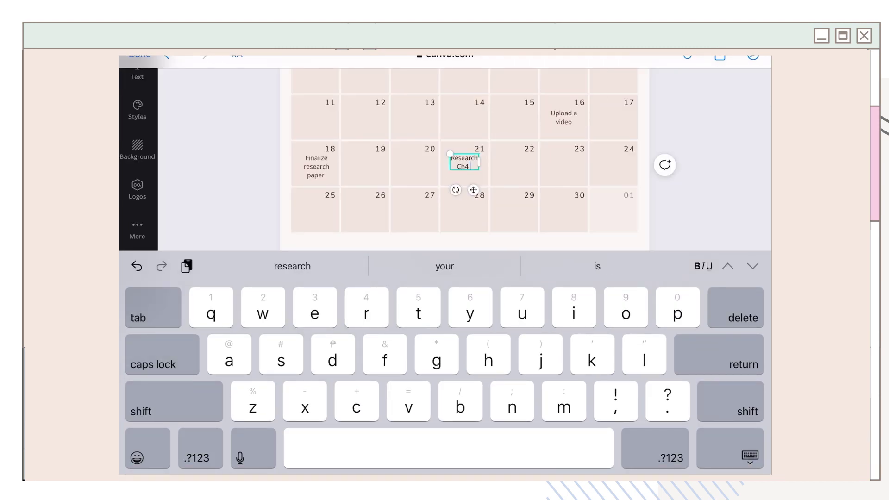
{"action": "type", "text": "presentation"}
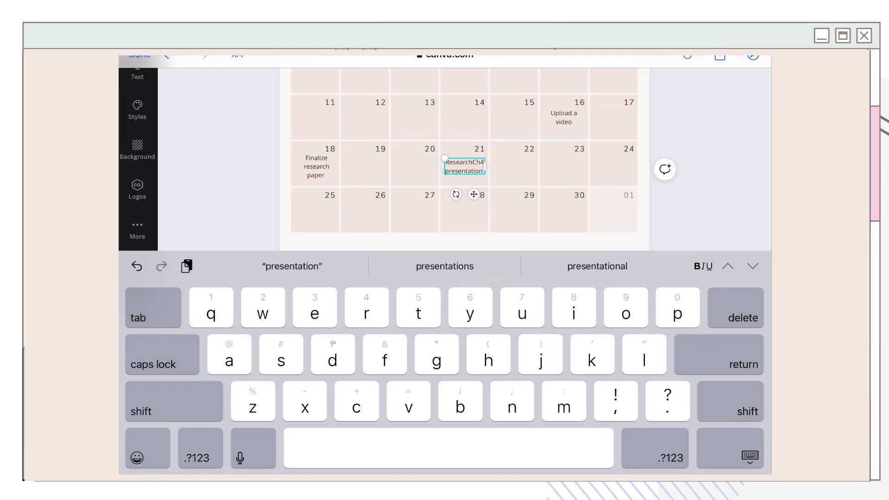
{"action": "left_click", "coordinate": [473, 162]}
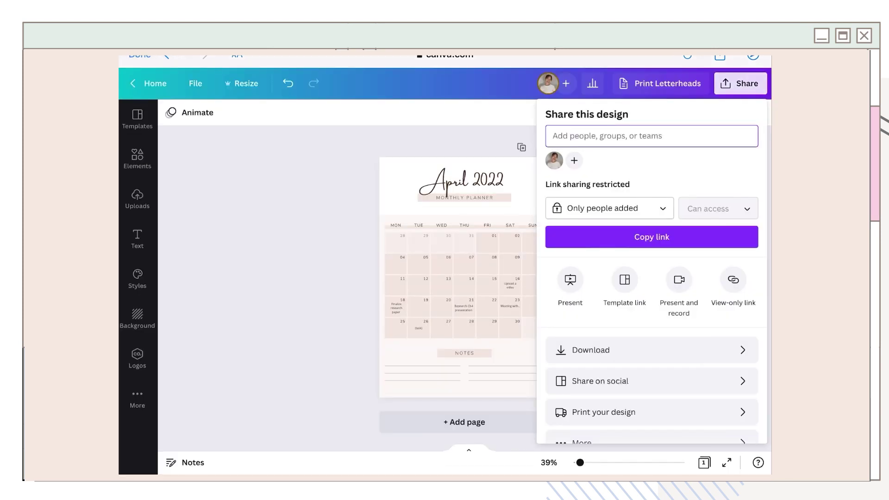
Share the finished April 2022 planner from Canva and insert it as an image below the subject gallery on the Notion Home page.
{"action": "left_click", "coordinate": [651, 350]}
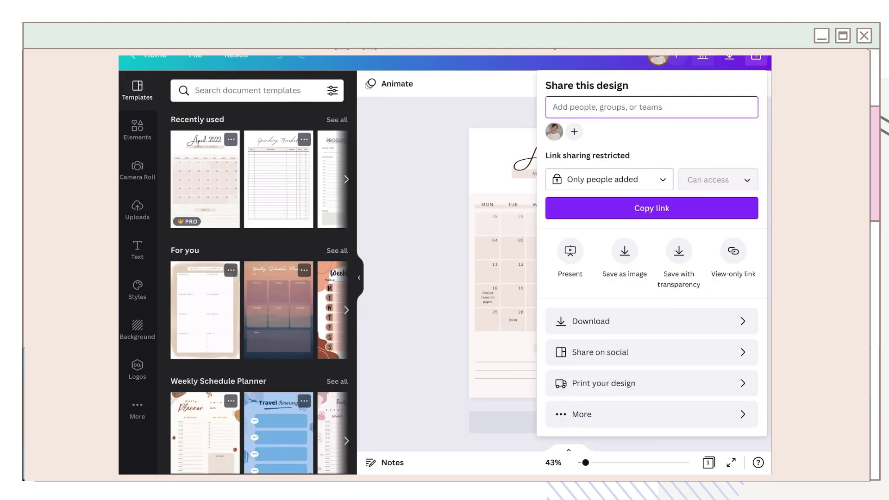
{"action": "left_click", "coordinate": [652, 208]}
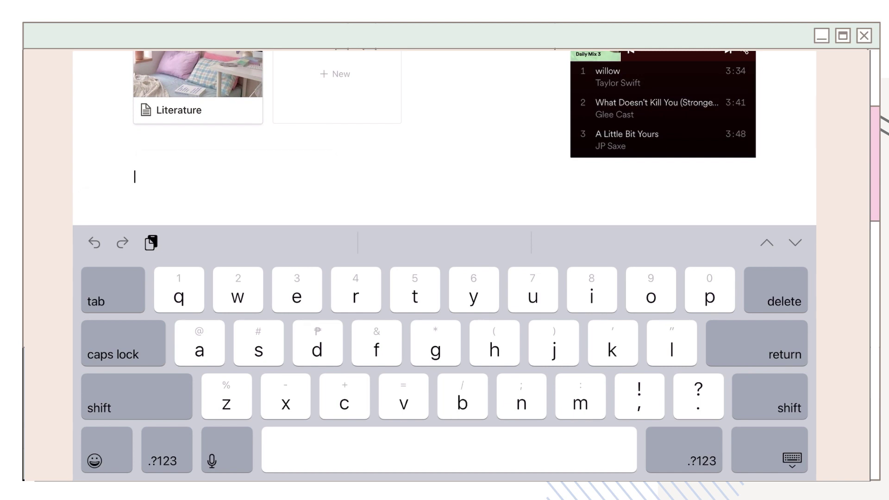
{"action": "type", "text": "/im"}
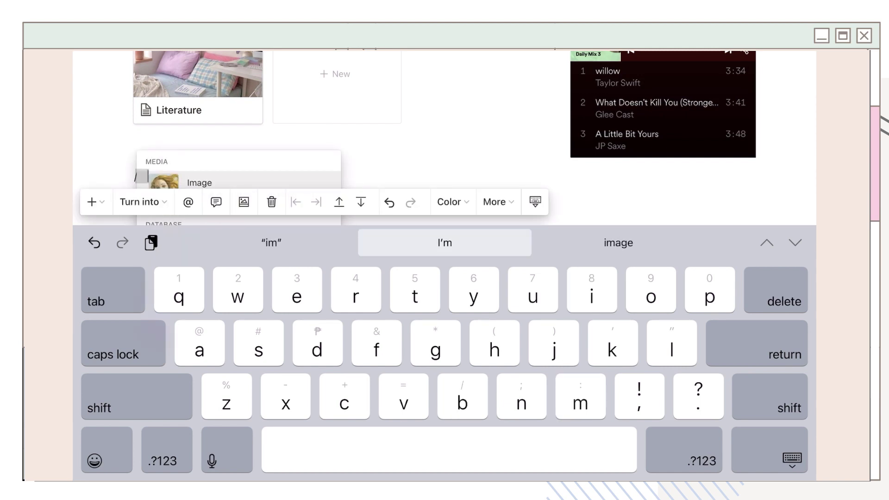
{"action": "key", "text": "Return"}
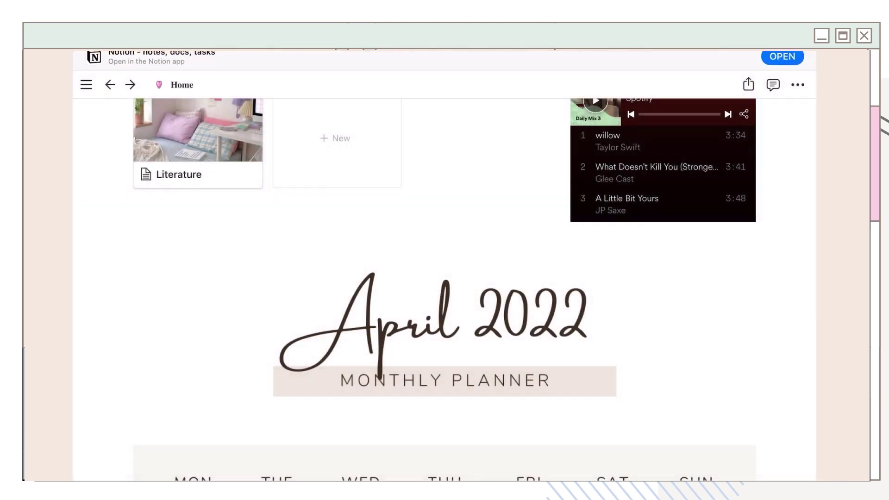
{"action": "scroll", "coordinate": [444, 278], "scroll_direction": "down", "scroll_amount": 5}
{"action": "scroll", "coordinate": [444, 278], "scroll_direction": "down", "scroll_amount": 10}
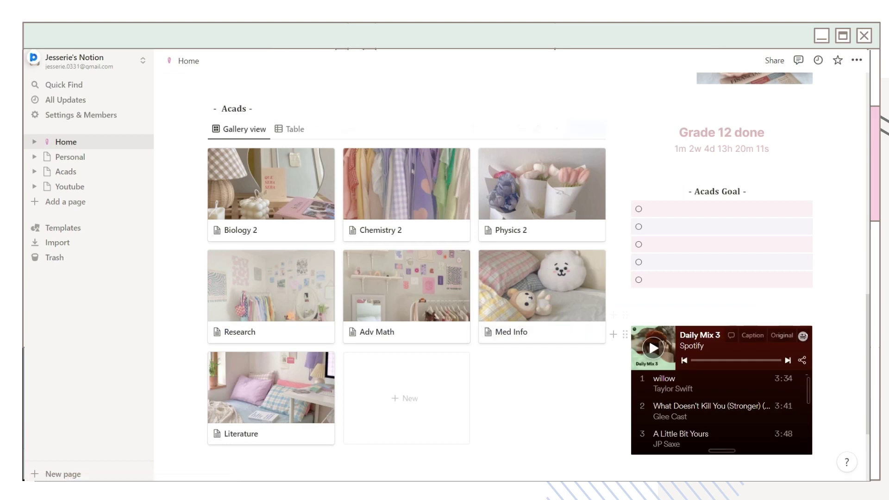
Open the Personal page from the Home page's links and give it a pixel bear face icon.
{"action": "scroll", "coordinate": [541, 278], "scroll_direction": "up", "scroll_amount": 10}
{"action": "scroll", "coordinate": [416, 324], "scroll_direction": "up", "scroll_amount": 1}
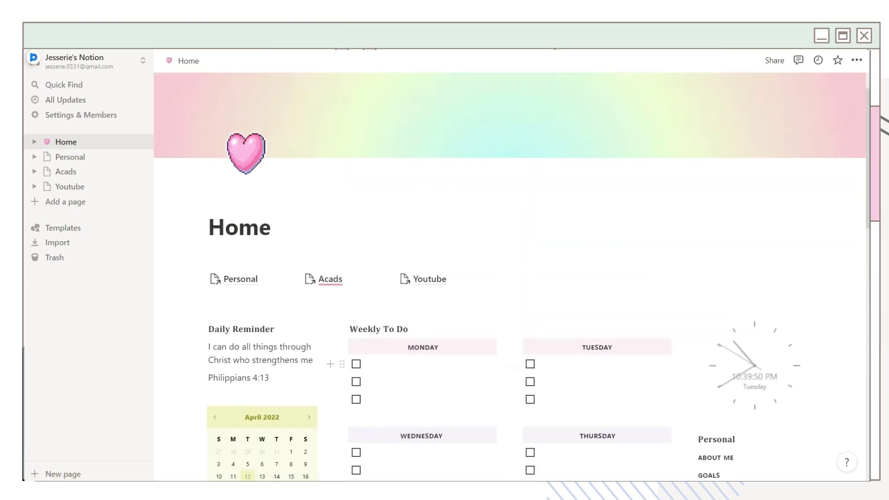
{"action": "scroll", "coordinate": [393, 324], "scroll_direction": "down", "scroll_amount": 1}
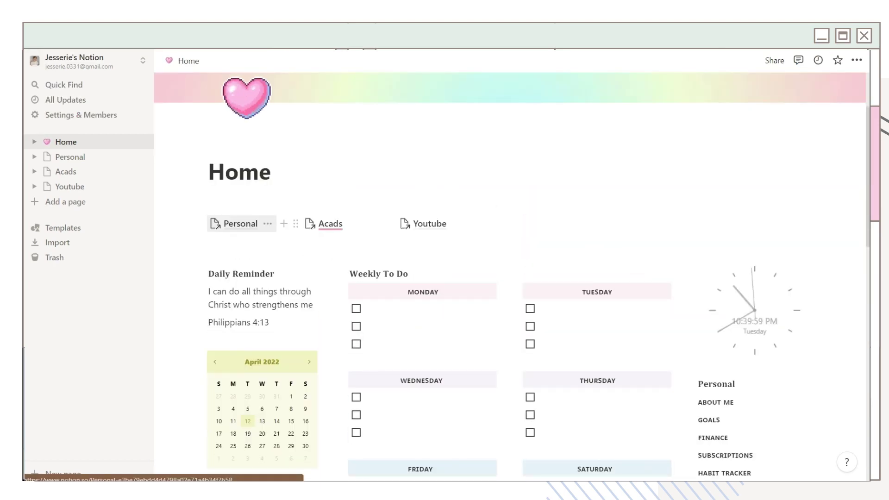
{"action": "left_click", "coordinate": [241, 224]}
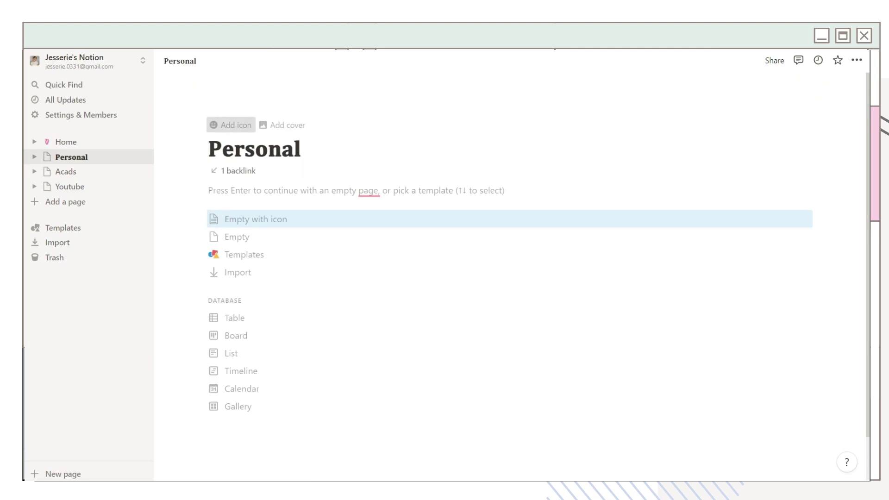
{"action": "left_click", "coordinate": [231, 125]}
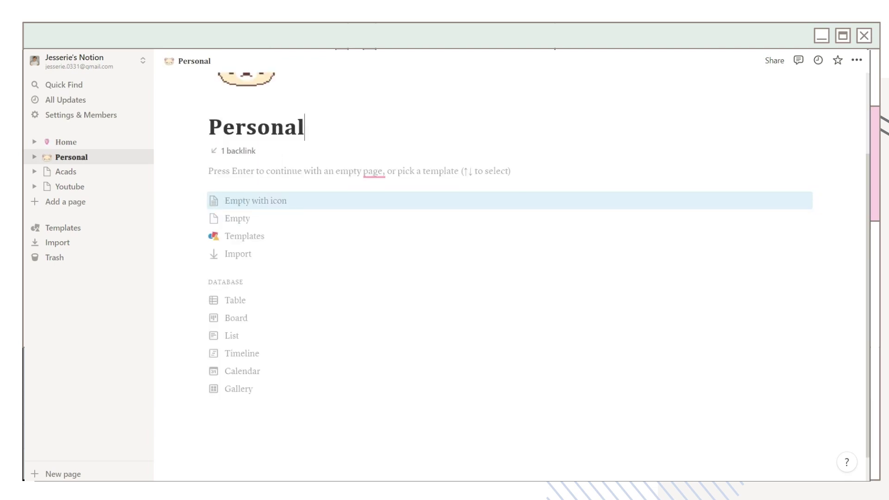
Write an About me section on the Personal page with bold labels for Name, Age, Birthday, Hobbies, Skills and Etc.
{"action": "key", "text": "Return"}
{"action": "type", "text": "About"}
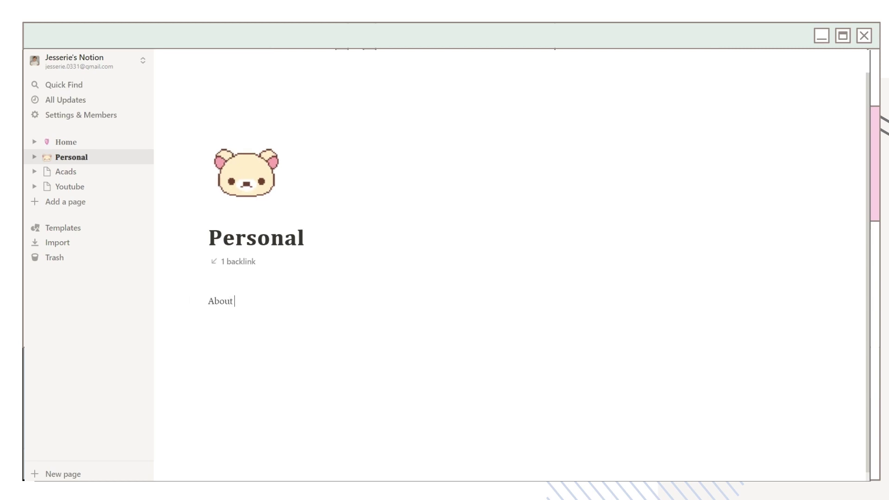
{"action": "type", "text": " me"}
{"action": "key", "text": "Return"}
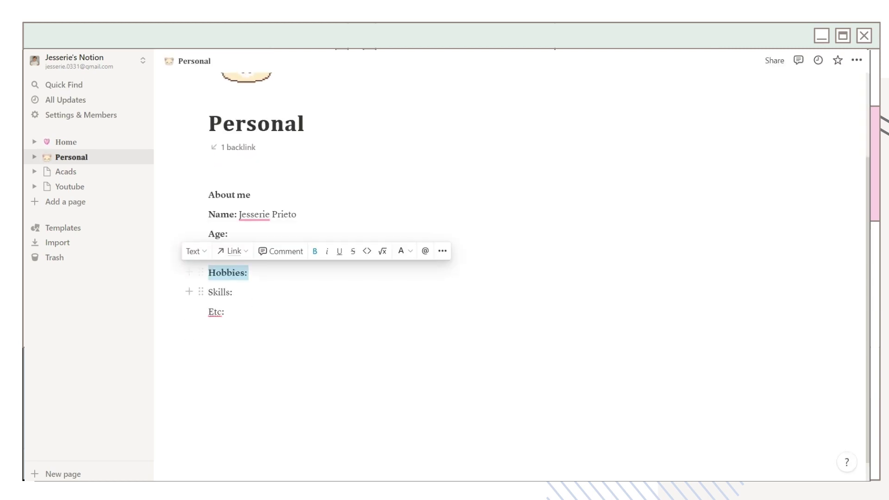
{"action": "key", "text": "ctrl+b"}
{"action": "left_click_drag", "start_coordinate": [227, 311], "coordinate": [207, 312]}
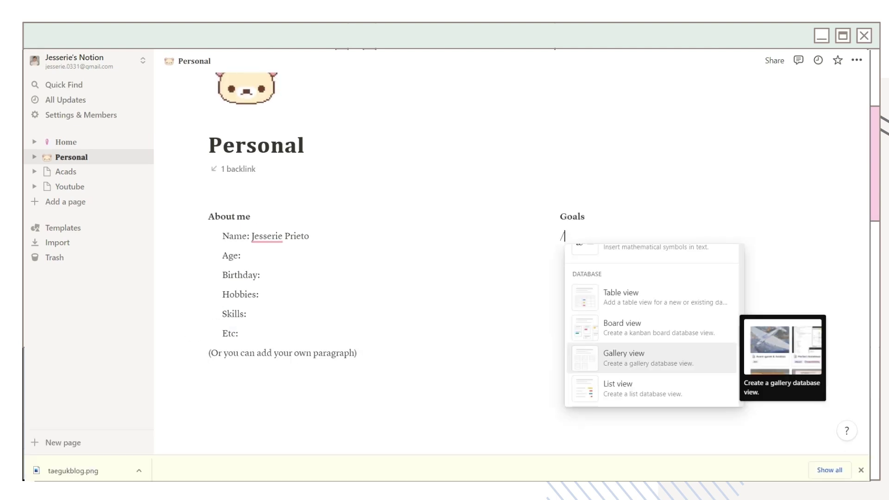
Insert a board view database under the Goals heading beside About me and open its Card 1.
{"action": "key", "text": "Up"}
{"action": "key", "text": "Return"}
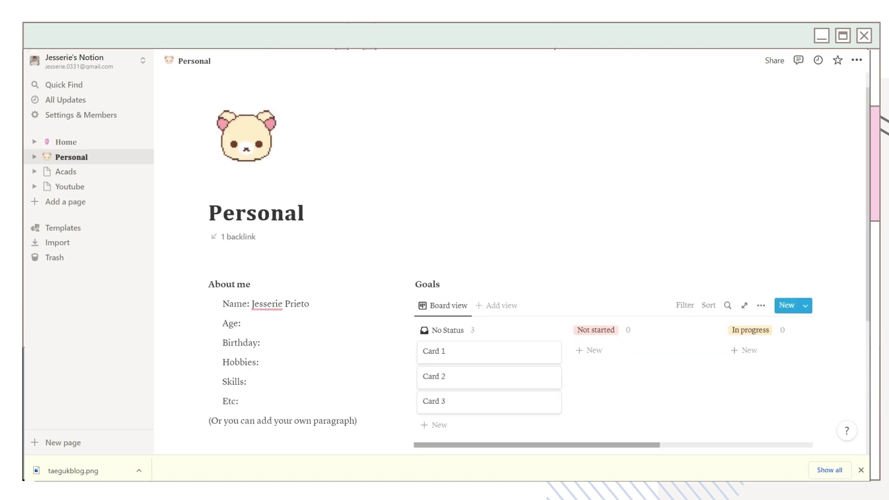
{"action": "mouse_move", "coordinate": [497, 444]}
{"action": "left_mouse_down"}
{"action": "mouse_move", "coordinate": [610, 445]}
{"action": "mouse_move", "coordinate": [495, 445]}
{"action": "left_mouse_up"}
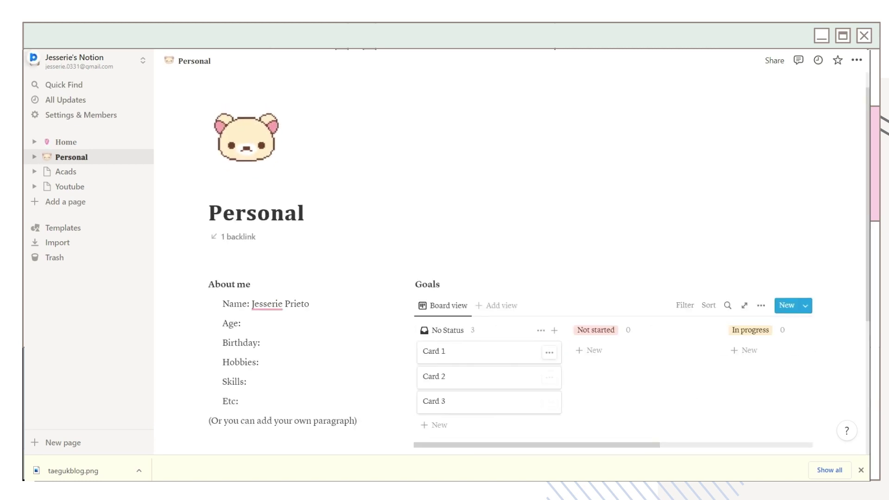
{"action": "left_click", "coordinate": [476, 351]}
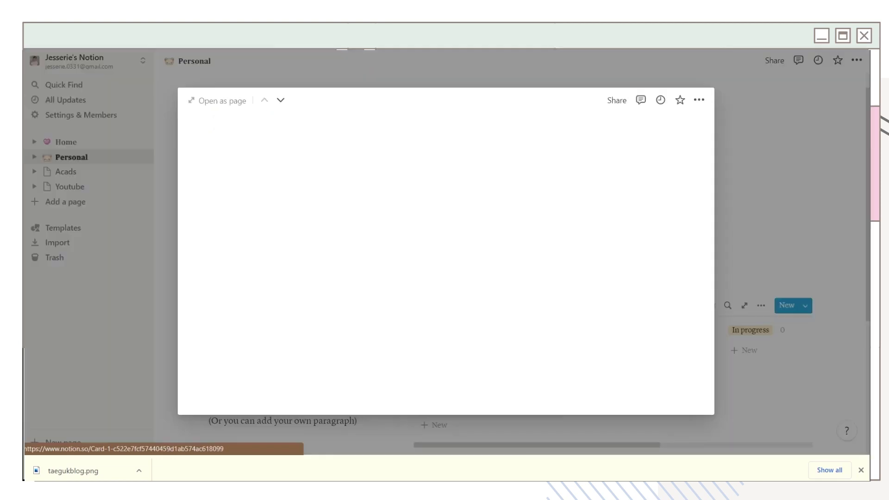
Name the open card "Graduate with flying colors" with status In progress, and move Card 2 to Not started and Card 3 to In progress.
{"action": "key", "text": "Escape"}
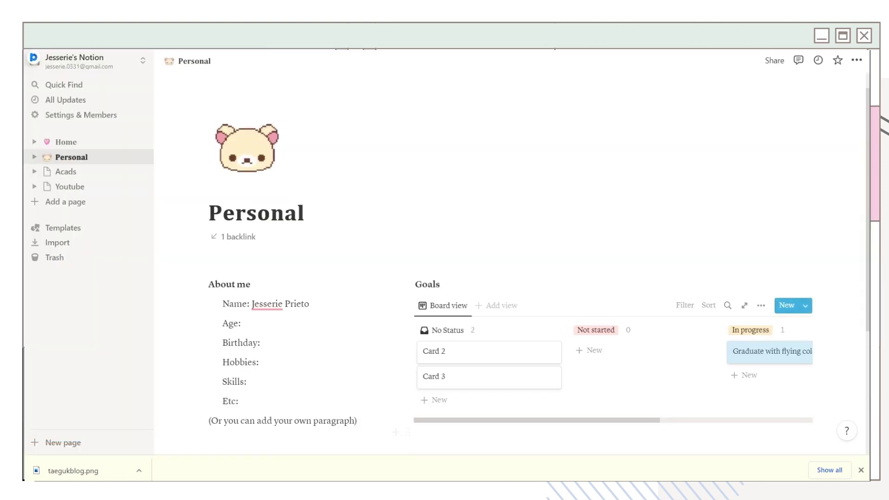
{"action": "left_click_drag", "start_coordinate": [486, 351], "coordinate": [643, 352]}
{"action": "left_click_drag", "start_coordinate": [486, 351], "coordinate": [768, 376]}
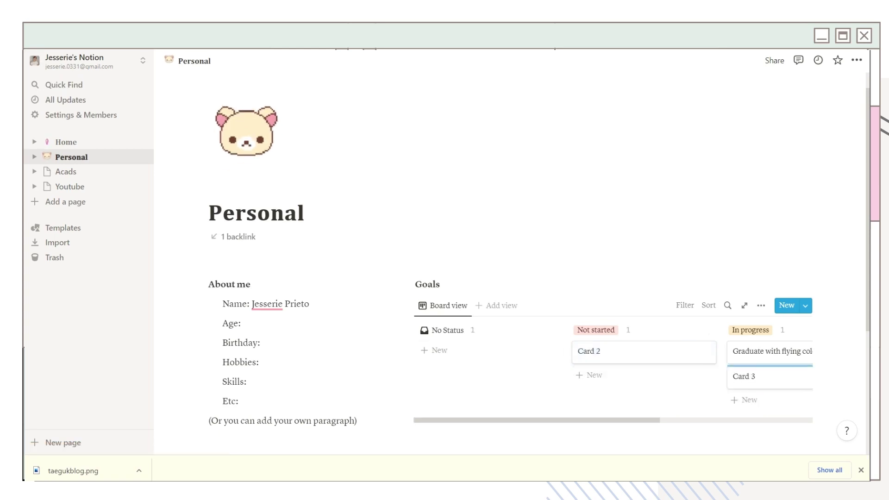
Hide the No Status group on the Goals board and narrow the column that holds the board.
{"action": "left_click", "coordinate": [541, 330]}
{"action": "left_click", "coordinate": [532, 349]}
{"action": "mouse_move", "coordinate": [546, 420]}
{"action": "left_mouse_down"}
{"action": "mouse_move", "coordinate": [555, 420]}
{"action": "mouse_move", "coordinate": [546, 420]}
{"action": "left_mouse_up"}
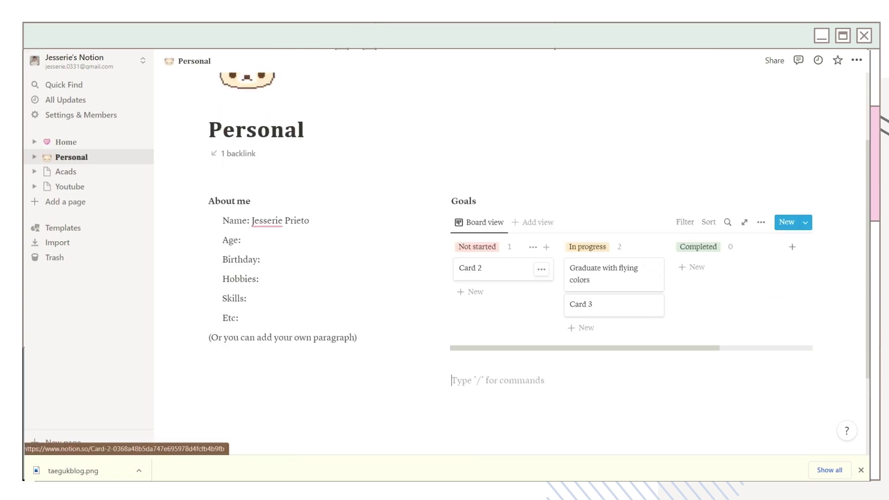
Rename the placeholder cards on the Goals board to Goal 2, Goal 3 and Goal 4, with Goal 3 under Completed.
{"action": "left_click", "coordinate": [470, 268]}
{"action": "double_click", "coordinate": [273, 161]}
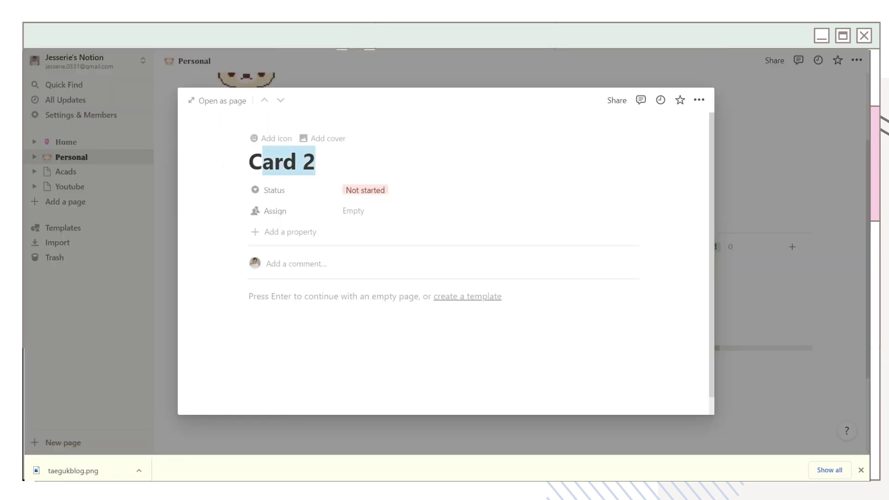
{"action": "type", "text": "Goal"}
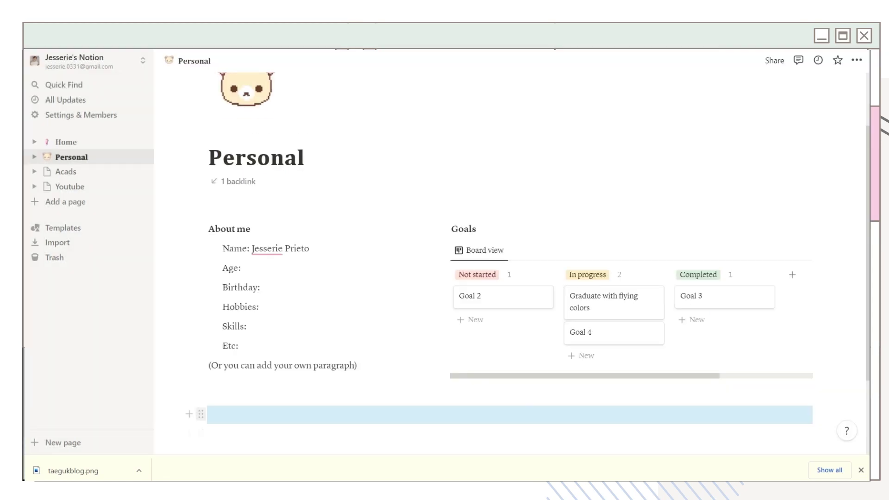
Give the empty block below About me and Goals a pink background, and add a Finance heading with a table view under it.
{"action": "left_click", "coordinate": [200, 414]}
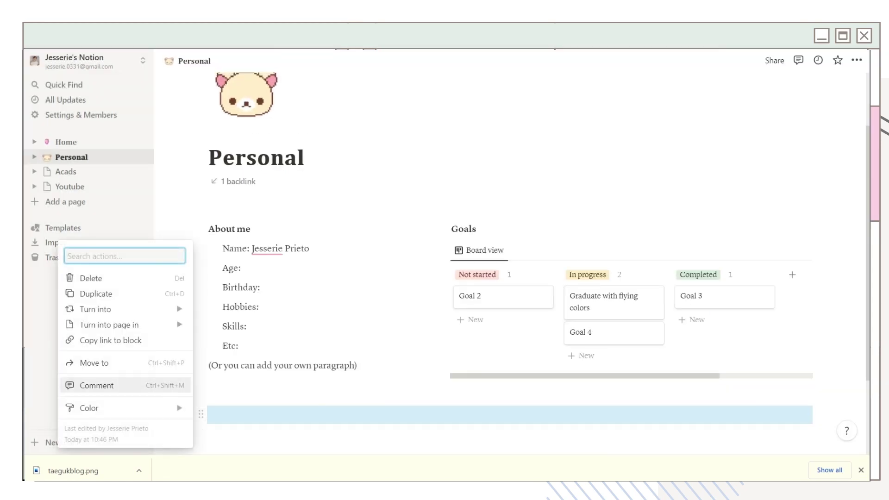
{"action": "mouse_move", "coordinate": [92, 407]}
{"action": "scroll", "coordinate": [250, 305], "scroll_direction": "down", "scroll_amount": 3}
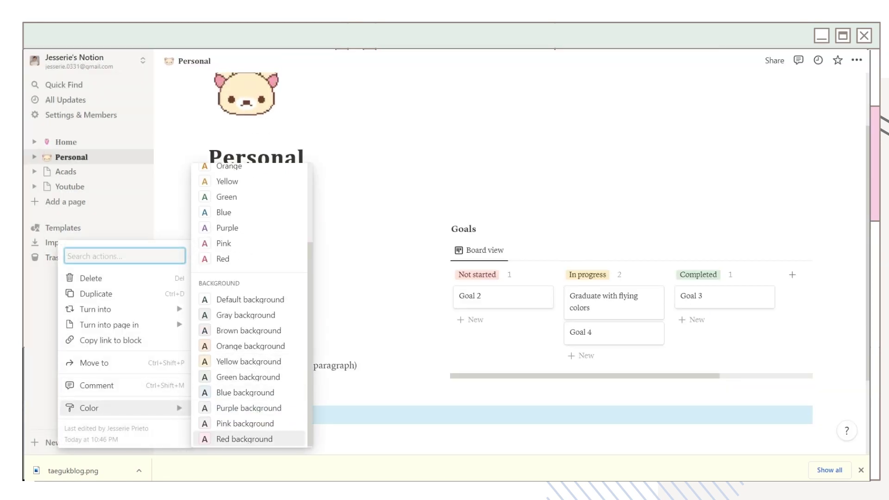
{"action": "left_click", "coordinate": [245, 423]}
{"action": "key", "text": "Return"}
{"action": "scroll", "coordinate": [509, 277], "scroll_direction": "down", "scroll_amount": 4}
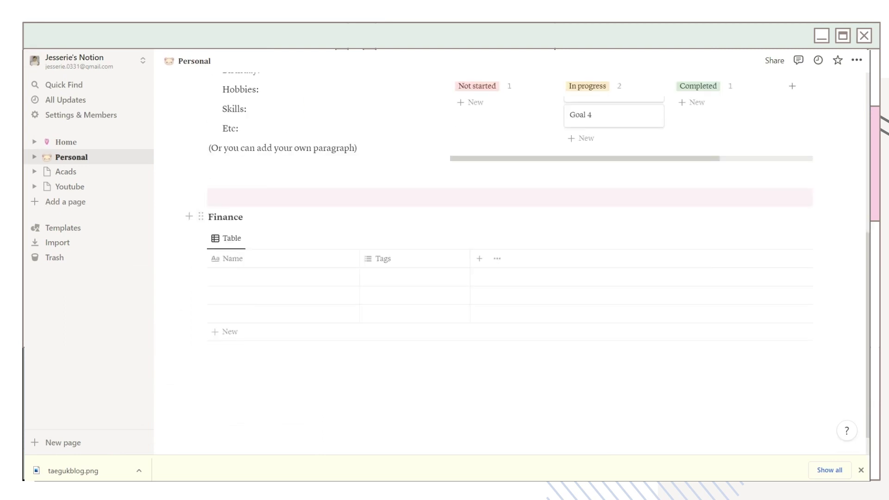
Add the options Food, School, Leisure, Renr and Transpo to the Finance table's Tags property.
{"action": "left_click", "coordinate": [234, 277]}
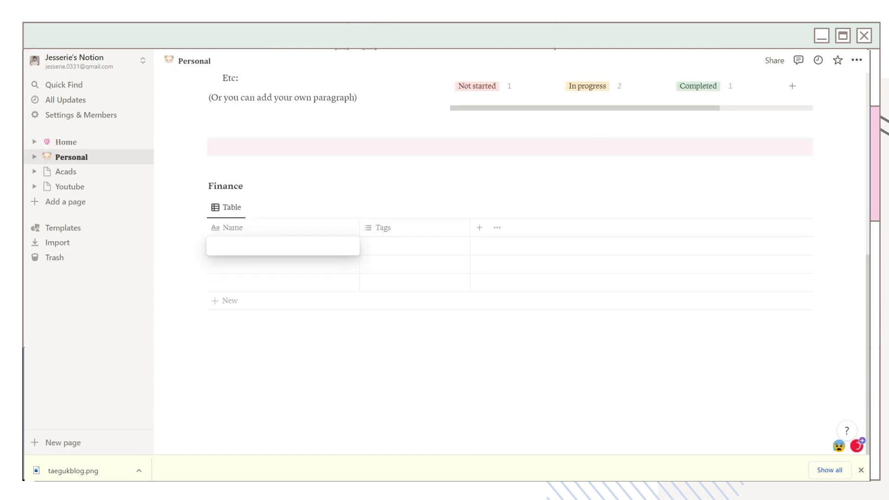
{"action": "left_click", "coordinate": [383, 227]}
{"action": "left_click", "coordinate": [384, 227]}
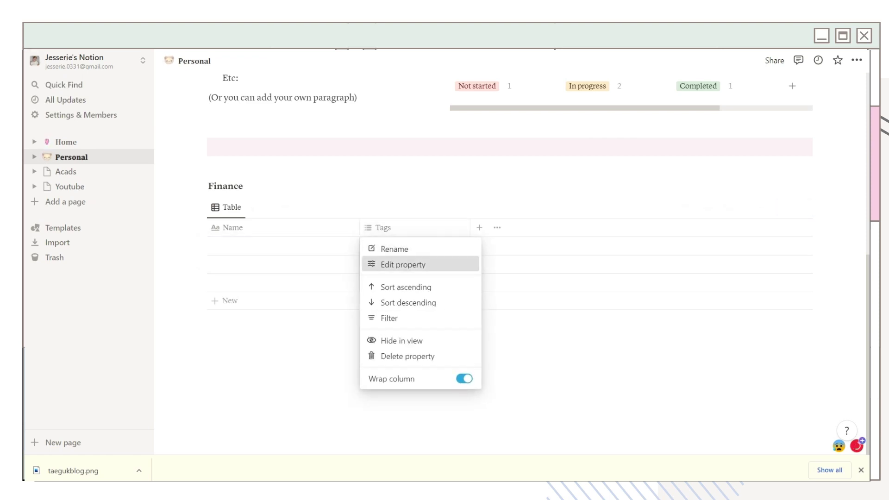
{"action": "left_click", "coordinate": [403, 264]}
{"action": "left_click", "coordinate": [717, 318]}
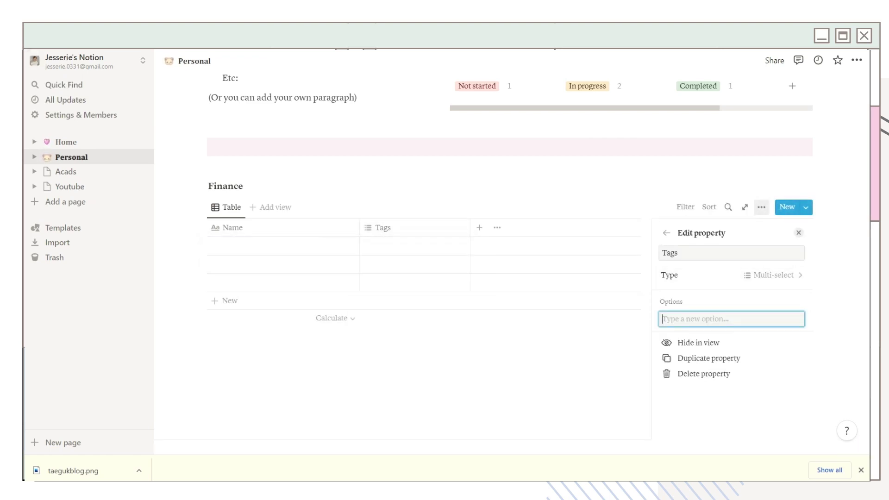
{"action": "type", "text": "Food"}
{"action": "key", "text": "Return"}
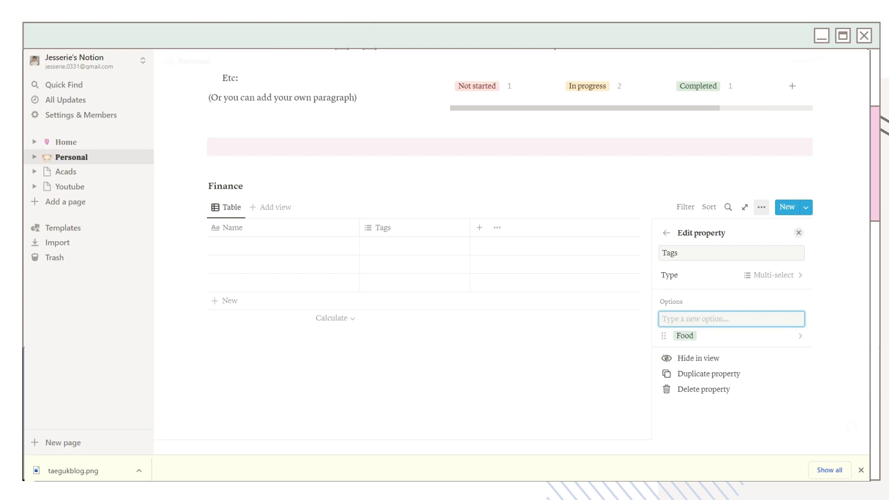
{"action": "type", "text": "School"}
{"action": "key", "text": "Return"}
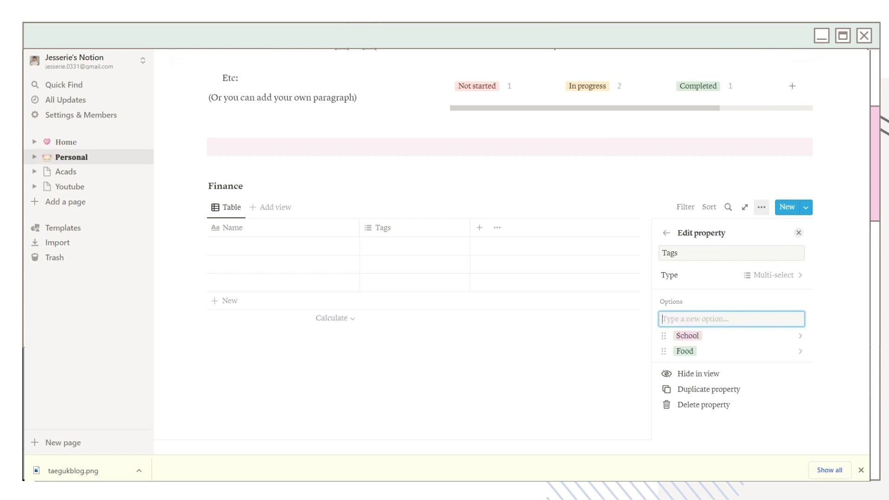
{"action": "type", "text": "Leisure"}
{"action": "key", "text": "Return"}
{"action": "key", "text": "Return"}
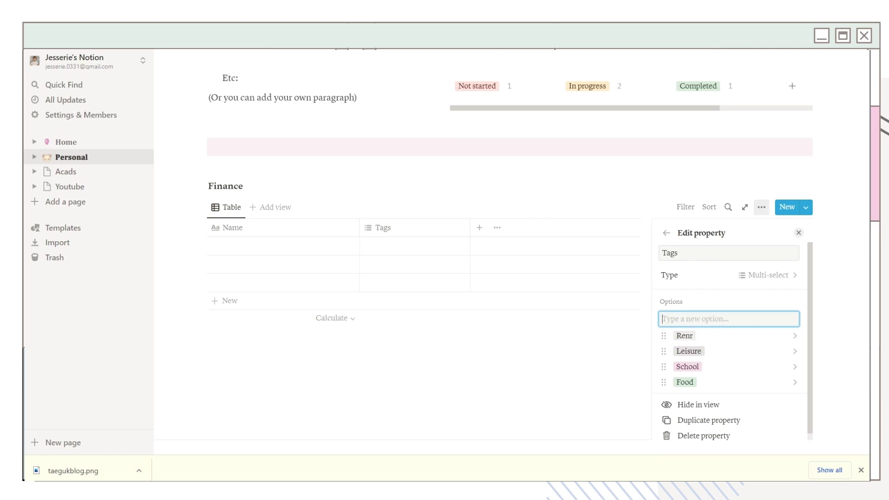
{"action": "type", "text": "Transpo"}
{"action": "key", "text": "Return"}
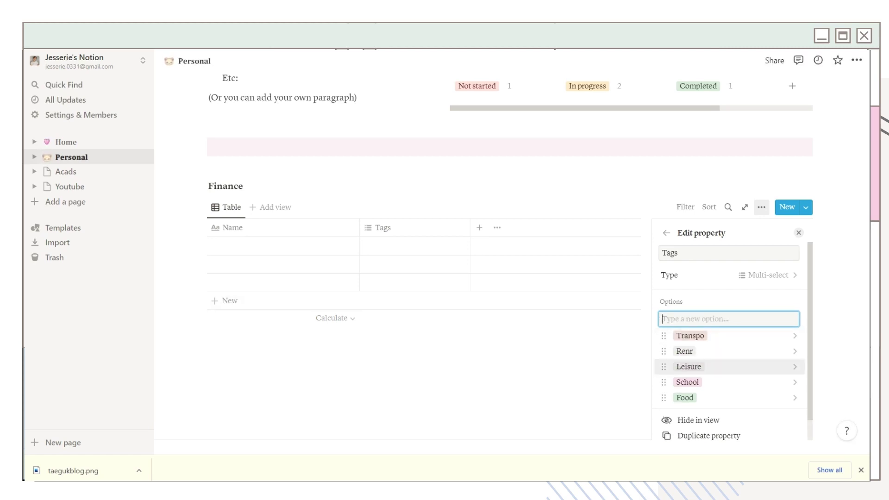
Rename the Tags property to "Where did it go?" and add a number property named Amount to the Finance table.
{"action": "left_click", "coordinate": [729, 351]}
{"action": "type", "text": "Where did it go"}
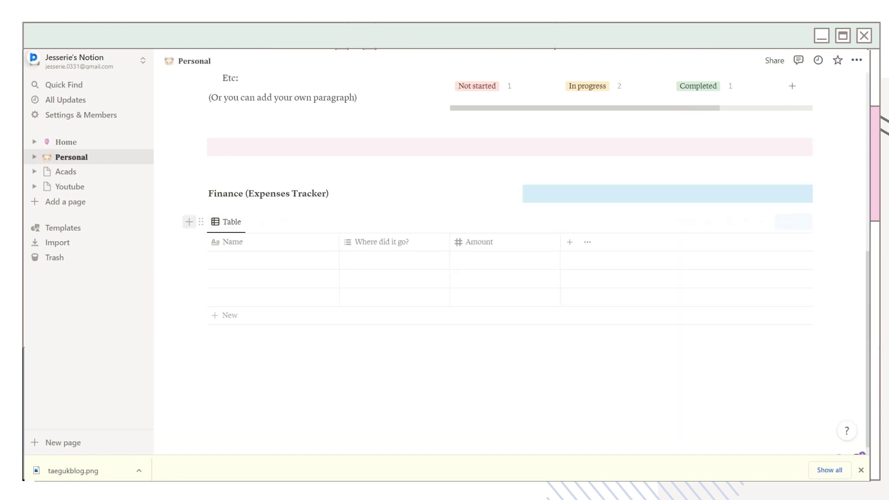
Move the expenses table into the column under the Finance (Expenses Tracker) heading and insert a table under a Subscriptions heading.
{"action": "left_click_drag", "start_coordinate": [201, 221], "coordinate": [220, 193]}
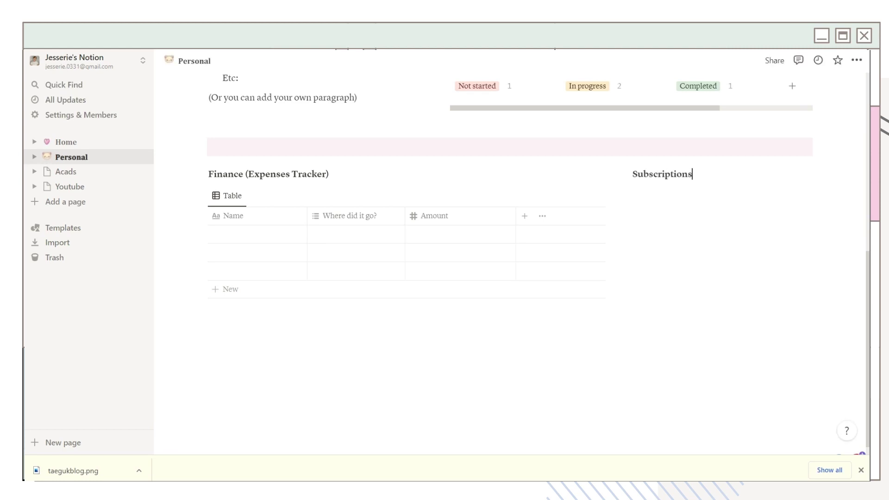
{"action": "type", "text": "/table"}
{"action": "key", "text": "Return"}
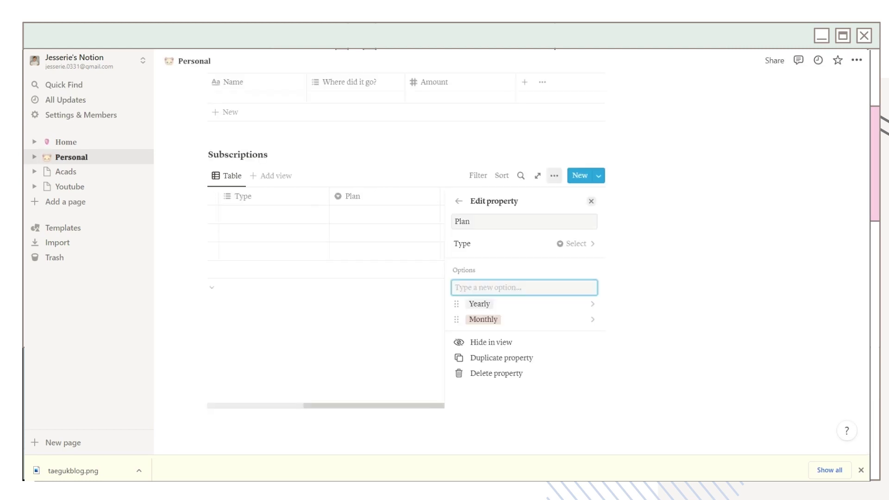
Give the Subscriptions table a Plan select property with the options Monthly, Yearly and Quarterly.
{"action": "type", "text": "ly"}
{"action": "key", "text": "Return"}
{"action": "key", "text": "Escape"}
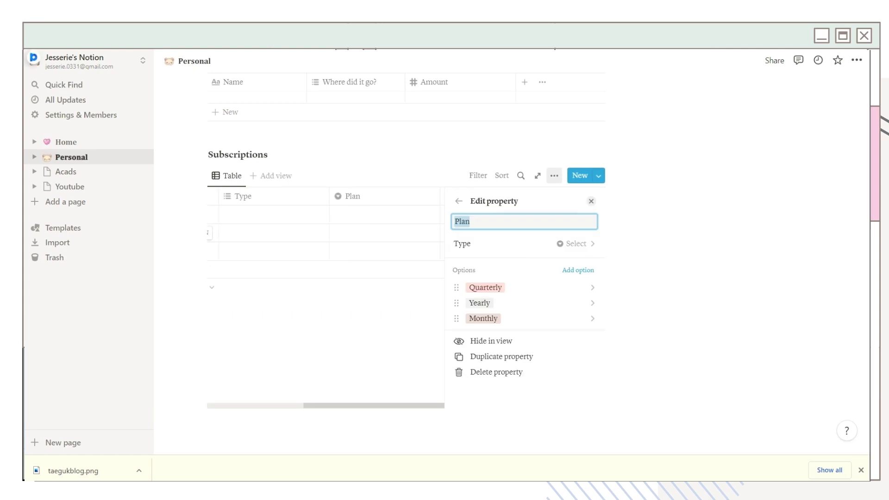
Add a Mode of Payment text property and a Due date property of type Date to the Subscriptions table.
{"action": "left_click", "coordinate": [218, 324]}
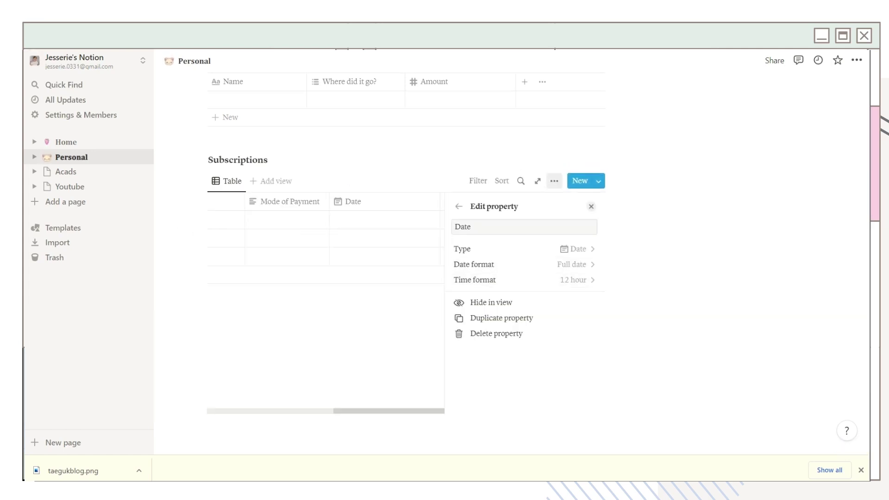
{"action": "type", "text": "d"}
{"action": "key", "text": "Return"}
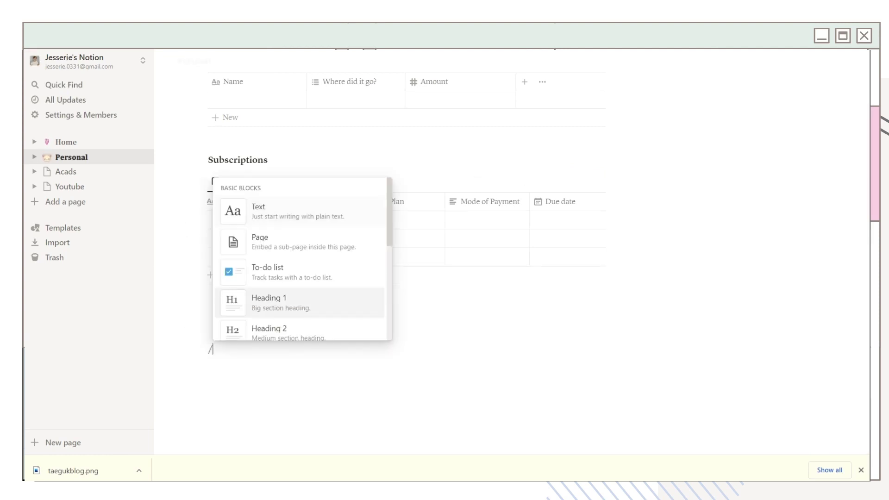
Add the Habit Tracker template beside the finance tables and move the tulip photo above the tracker's table.
{"action": "left_click", "coordinate": [63, 228]}
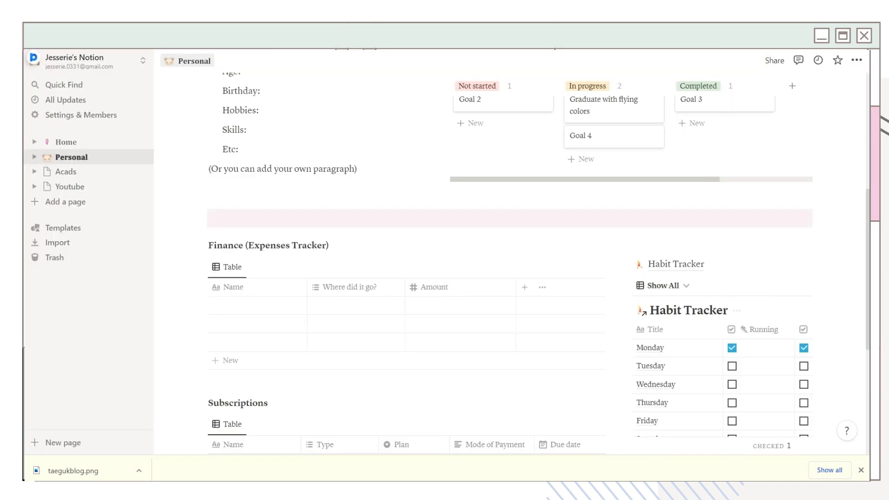
{"action": "scroll", "coordinate": [755, 319], "scroll_direction": "down", "scroll_amount": 4}
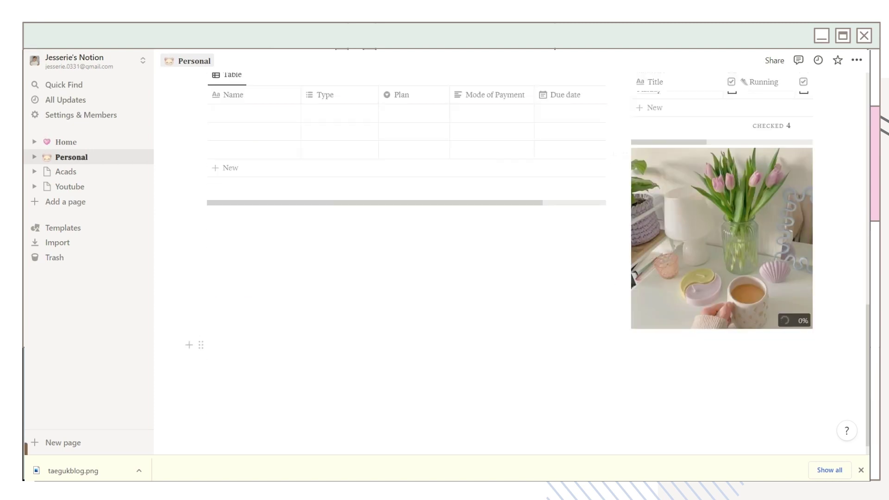
{"action": "scroll", "coordinate": [625, 341], "scroll_direction": "up", "scroll_amount": 3}
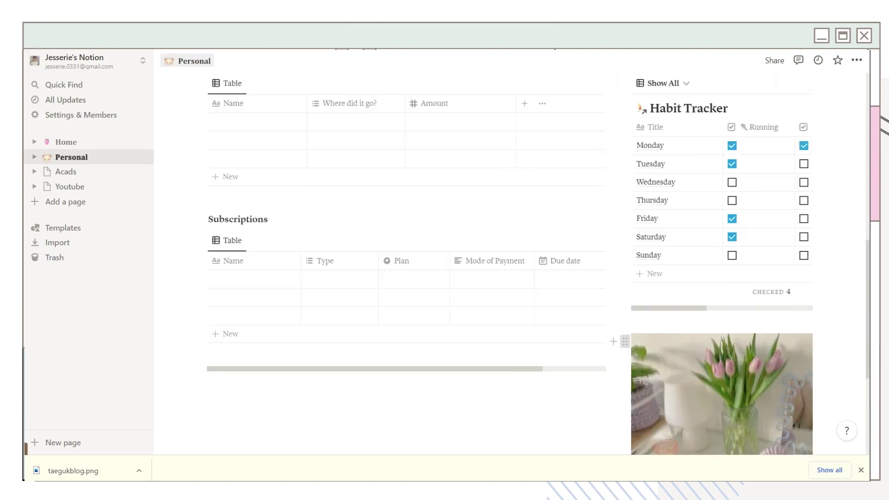
{"action": "left_click_drag", "start_coordinate": [625, 341], "coordinate": [647, 200]}
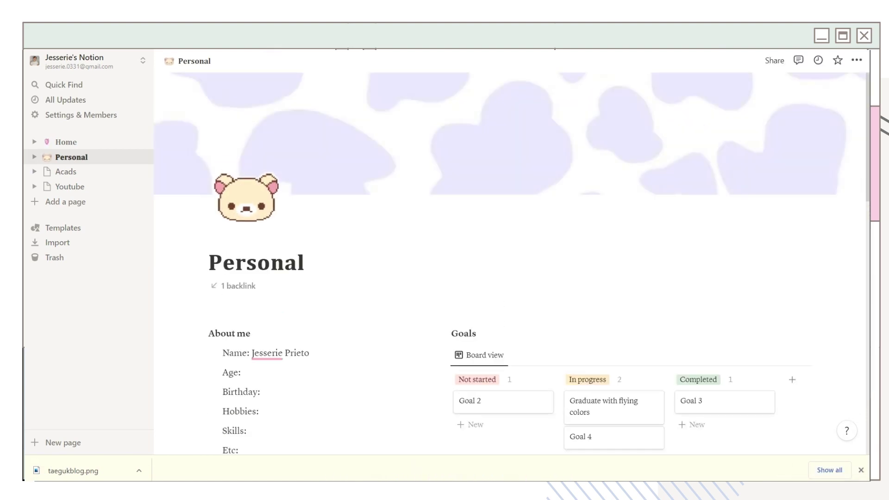
Open the Acads page and give it a steaming coffee cup icon and a peach flower-pattern cover.
{"action": "scroll", "coordinate": [509, 260], "scroll_direction": "down", "scroll_amount": 10}
{"action": "scroll", "coordinate": [648, 220], "scroll_direction": "down", "scroll_amount": 4}
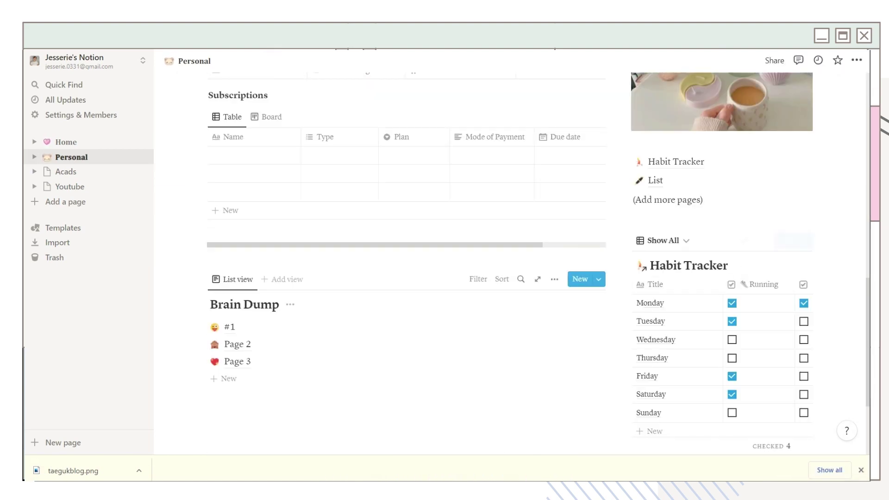
{"action": "scroll", "coordinate": [371, 233], "scroll_direction": "down", "scroll_amount": 2}
{"action": "left_click", "coordinate": [66, 171]}
{"action": "left_click", "coordinate": [231, 125]}
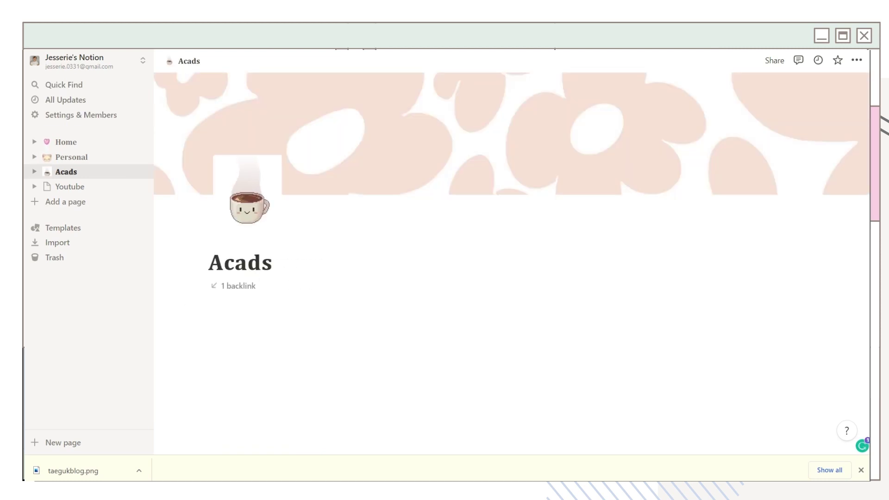
Insert a table view on the Acads page linked to the STEM SHS database, copying its existing Table view.
{"action": "type", "text": "/table"}
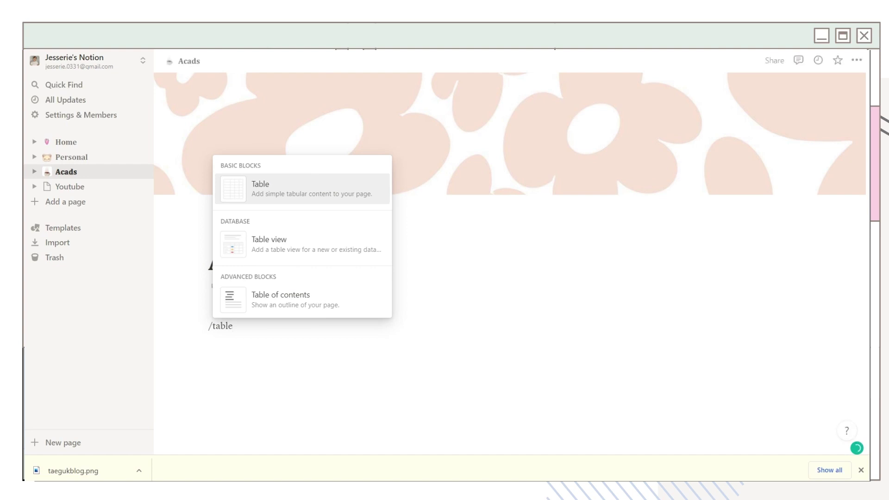
{"action": "key", "text": "Down"}
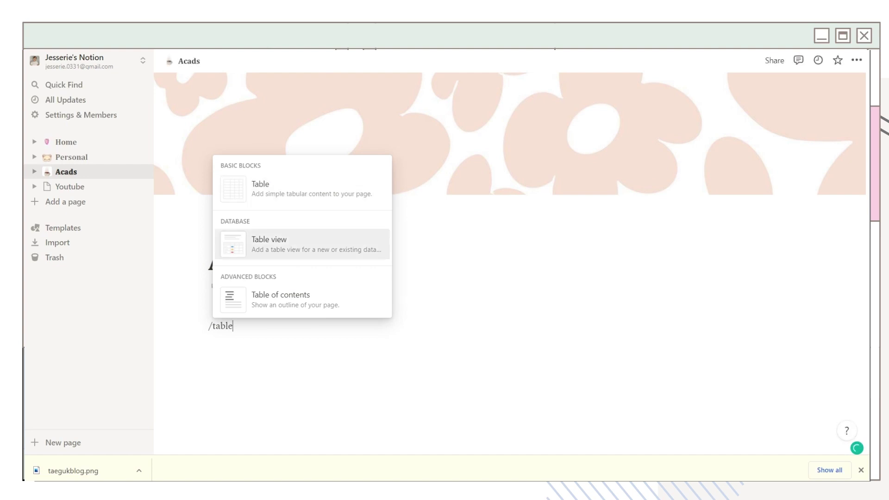
{"action": "key", "text": "Return"}
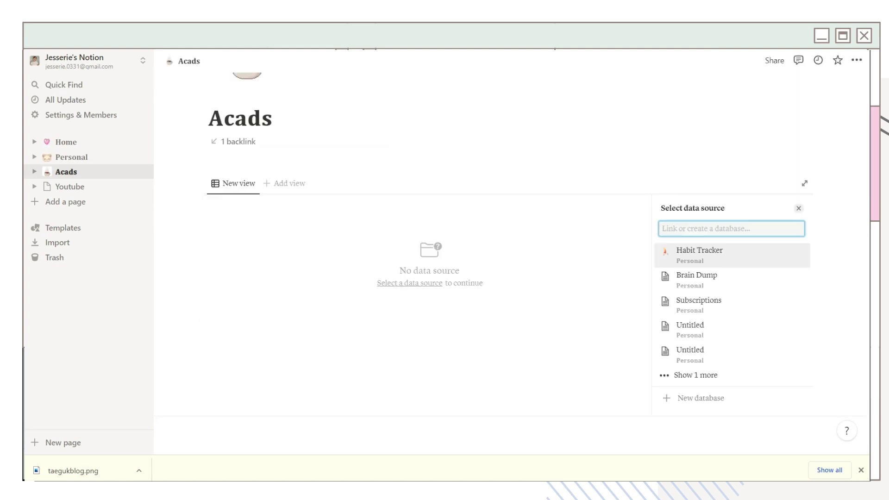
{"action": "left_click", "coordinate": [695, 375]}
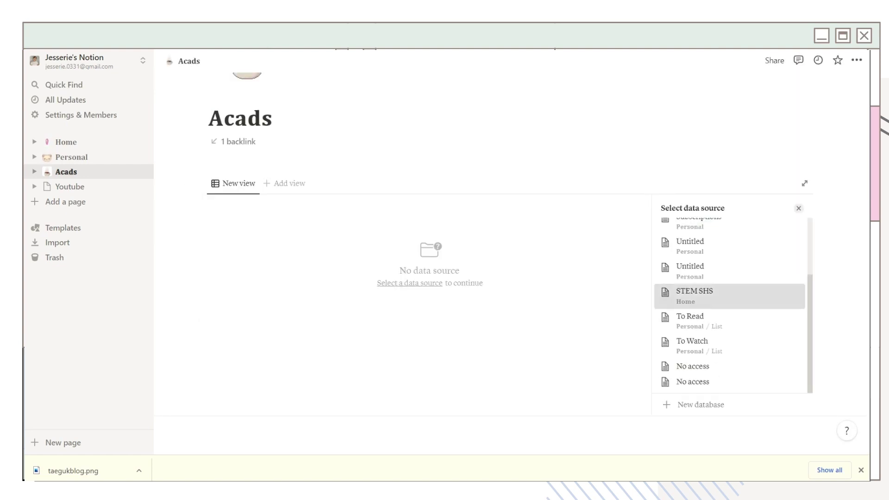
{"action": "key", "text": "Return"}
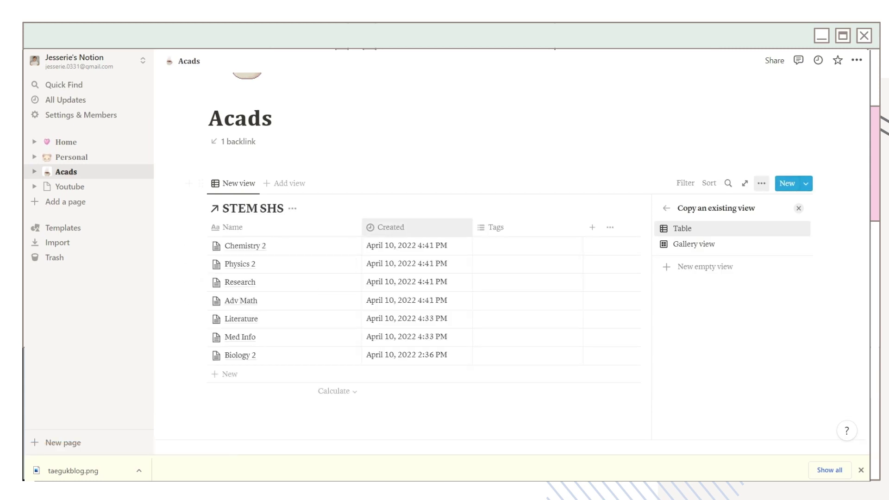
{"action": "key", "text": "Return"}
Add a Gallery view to the linked STEM SHS database and set its card preview to show each subject's cover image.
{"action": "left_click", "coordinate": [732, 266]}
{"action": "left_click", "coordinate": [782, 280]}
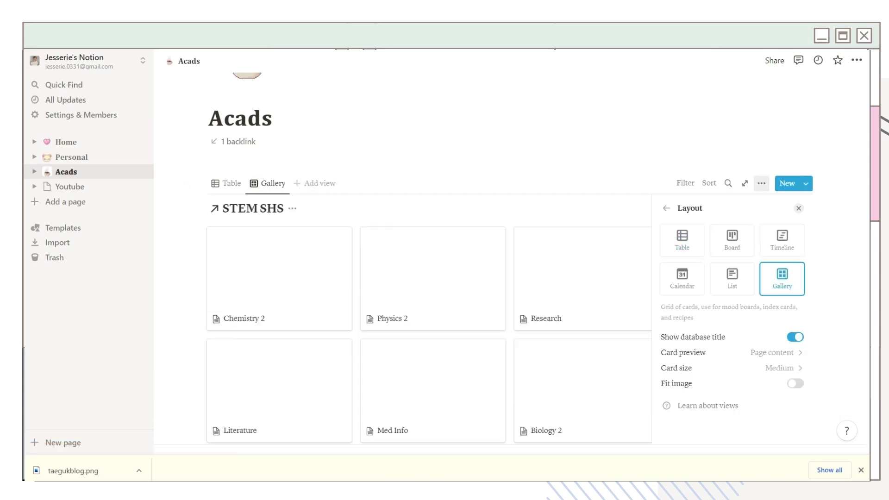
{"action": "left_click", "coordinate": [740, 353]}
{"action": "left_click", "coordinate": [741, 385]}
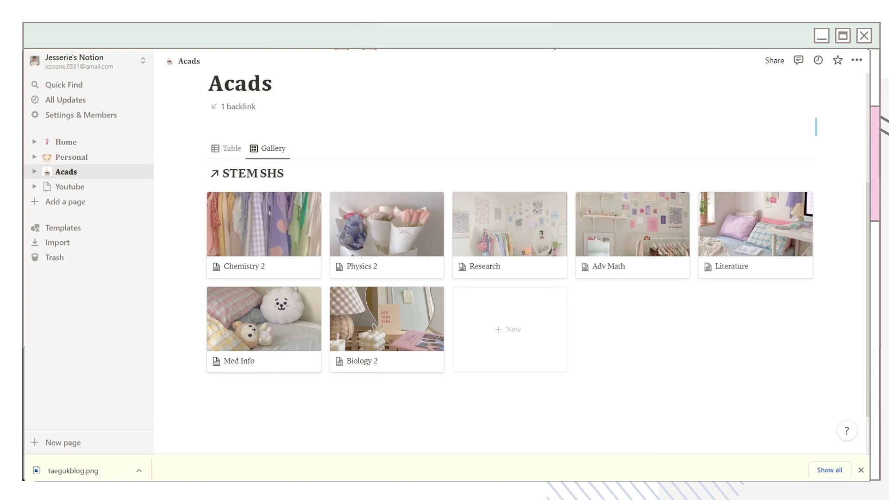
Place an empty block beside the one above the STEM SHS gallery to form a second column.
{"action": "left_click_drag", "start_coordinate": [815, 127], "coordinate": [814, 128]}
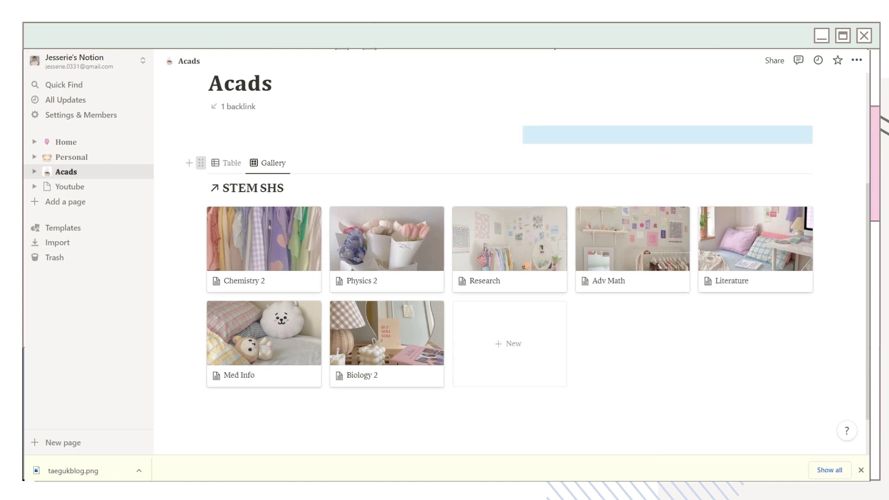
Move the STEM SHS gallery into the first column and widen it so four subject cards fit per row.
{"action": "left_click_drag", "start_coordinate": [199, 163], "coordinate": [357, 127]}
{"action": "left_click_drag", "start_coordinate": [510, 222], "coordinate": [691, 222]}
{"action": "scroll", "coordinate": [398, 278], "scroll_direction": "up", "scroll_amount": 3}
Add a bold Links heading in the narrow column with pink and purple toggles: Canvas LMS, Gmail, School account, Grades computation and Etc.
{"action": "left_click", "coordinate": [751, 245]}
{"action": "key", "text": "ctrl+b"}
{"action": "type", "text": "Links"}
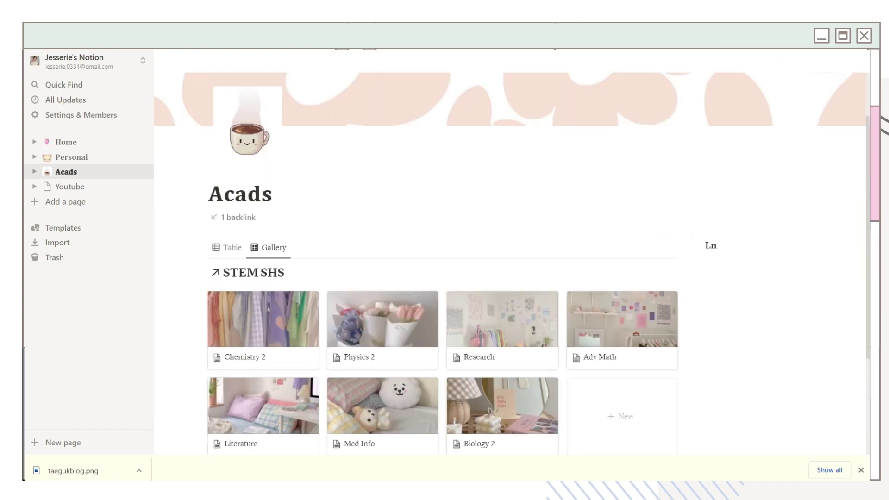
{"action": "key", "text": "Return"}
{"action": "type", "text": "/toggle"}
{"action": "key", "text": "Return"}
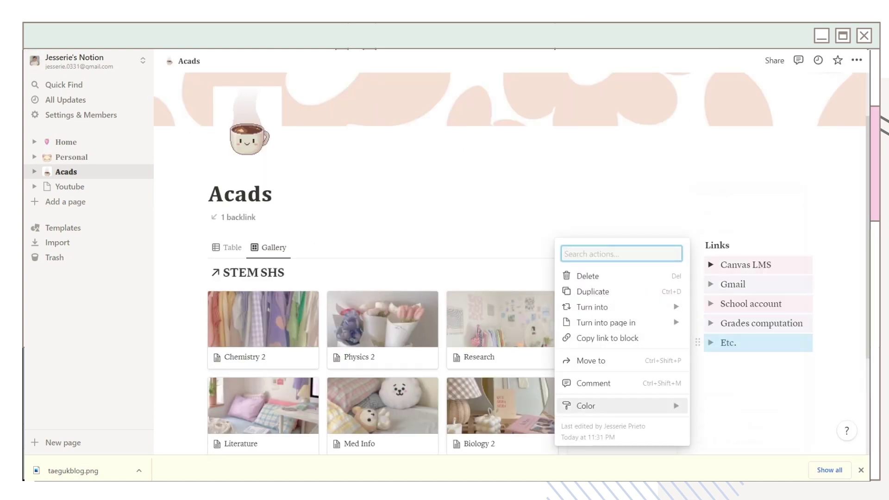
{"action": "key", "text": "Escape"}
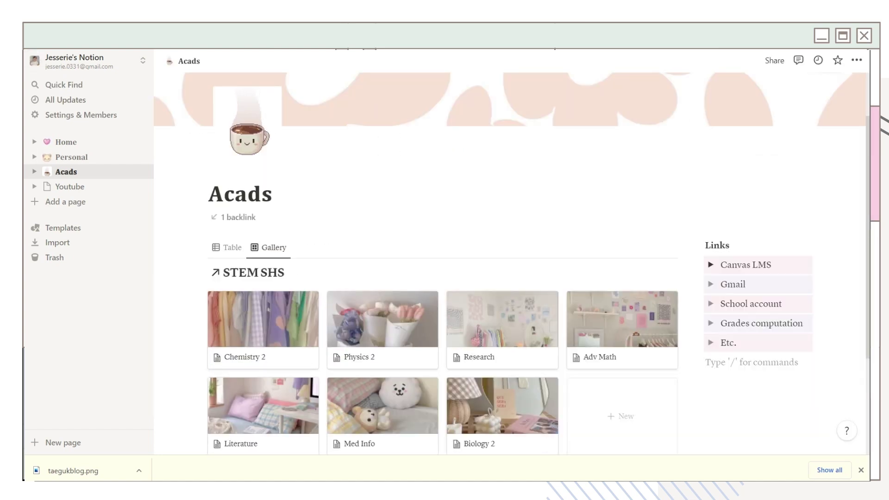
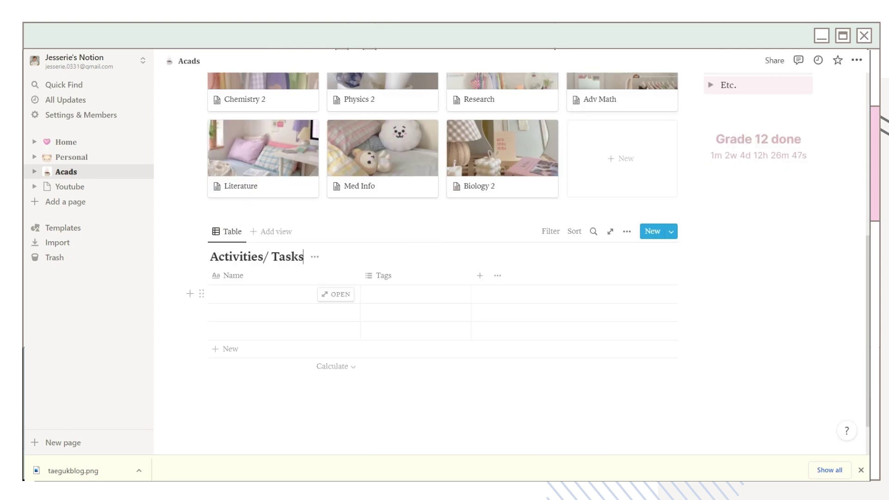
Rename the Activities/ Tasks table's Tags property to Subject and add multi-select options from Subject 1 to Subject 5.
{"action": "left_click", "coordinate": [383, 275]}
{"action": "left_click", "coordinate": [393, 311]}
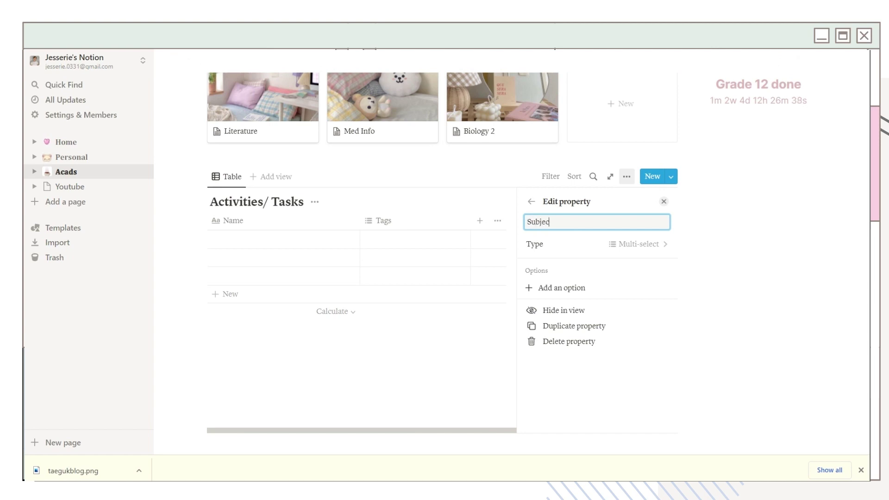
{"action": "left_click", "coordinate": [562, 288]}
{"action": "type", "text": "Subject 1"}
{"action": "key", "text": "Return"}
{"action": "type", "text": "Subject 2"}
{"action": "key", "text": "Return"}
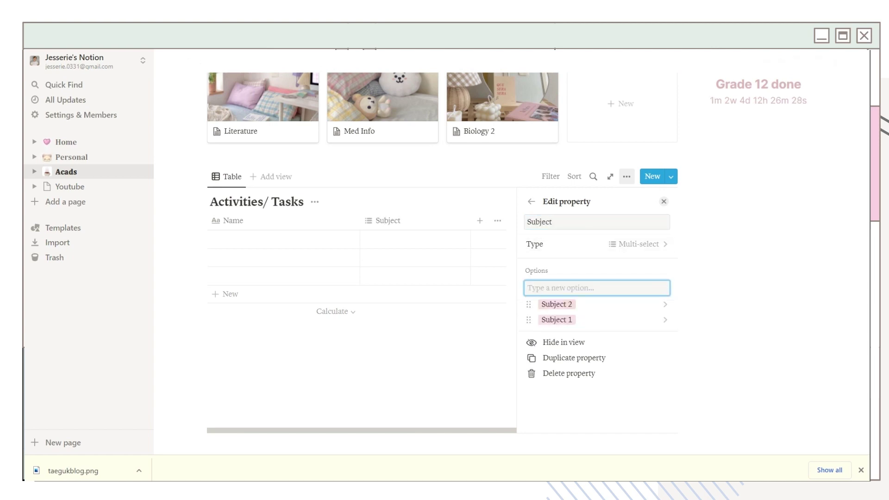
{"action": "type", "text": "Subject 3"}
{"action": "key", "text": "Return"}
{"action": "type", "text": "Subject 1"}
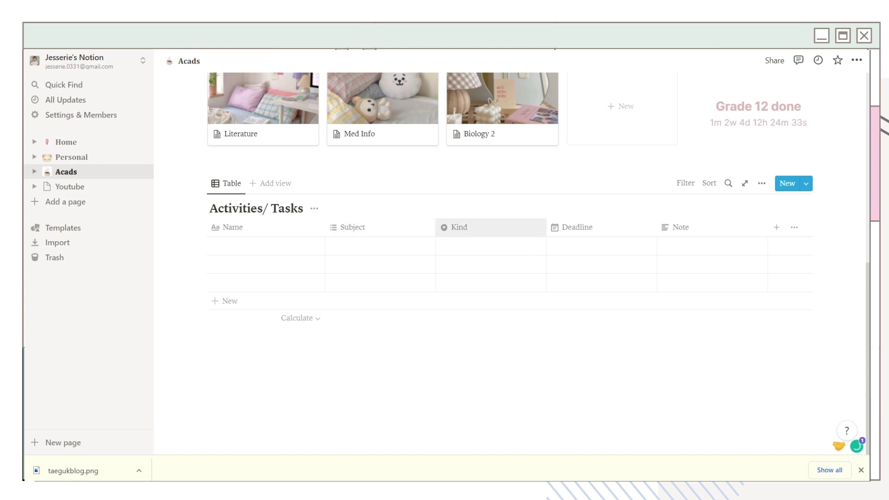
Check the Kind and Subject options offered in the first empty row of the Activities/ Tasks table.
{"action": "left_click", "coordinate": [493, 246]}
{"action": "left_click", "coordinate": [379, 246]}
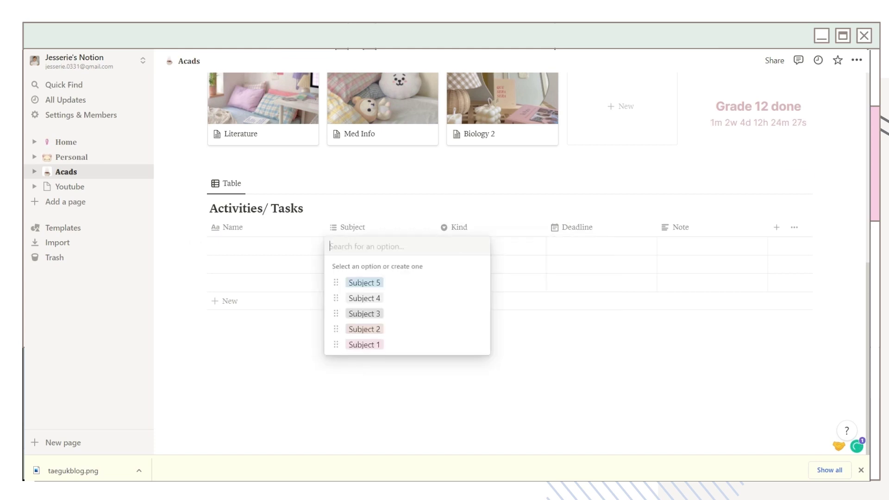
{"action": "key", "text": "Escape"}
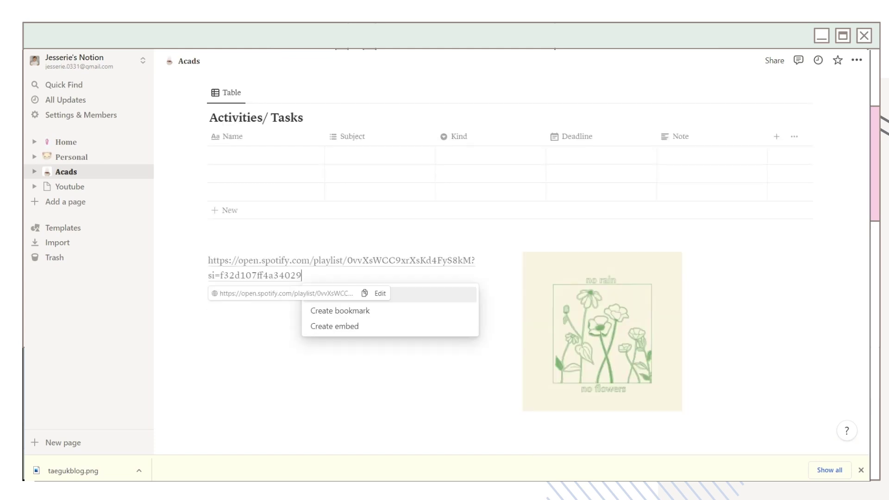
Turn the pasted Spotify playlist link below the Activities/ Tasks table into an embed.
{"action": "key", "text": "Down"}
{"action": "key", "text": "Down"}
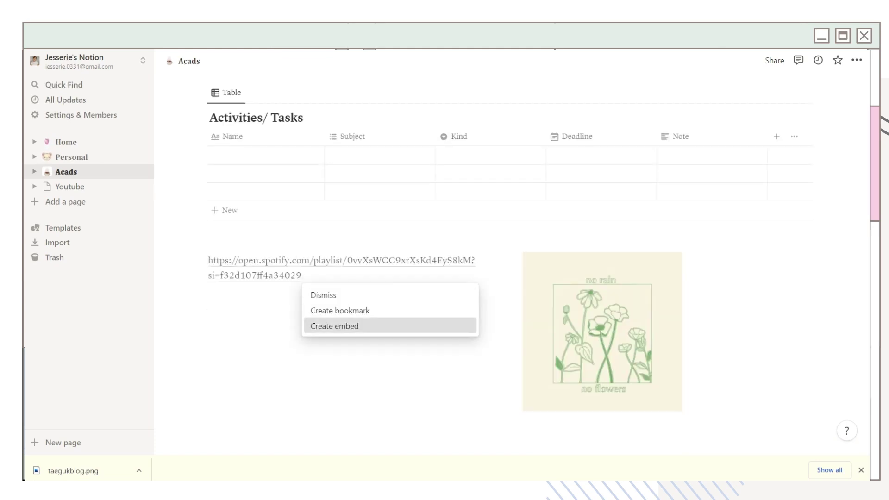
{"action": "key", "text": "Return"}
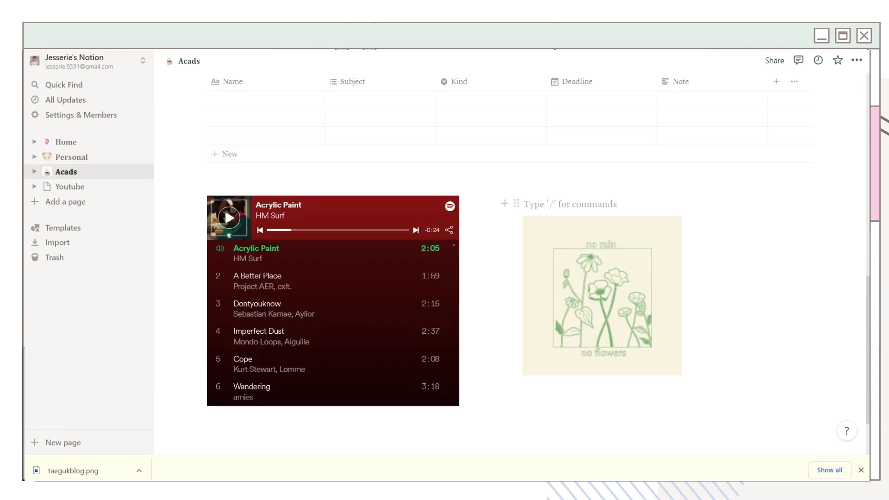
Add a pink callout reading "Stop Procrastinating!" with a books icon above the flower image.
{"action": "type", "text": "/call"}
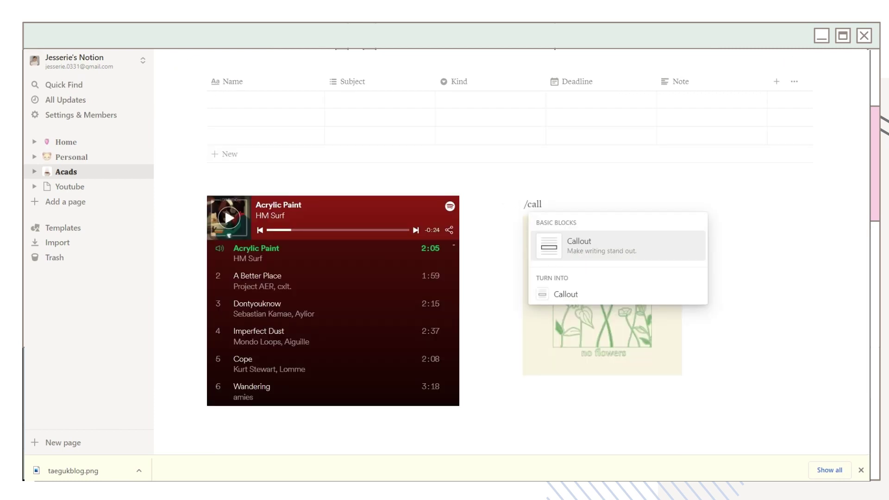
{"action": "key", "text": "Return"}
{"action": "type", "text": "Stop Procrast"}
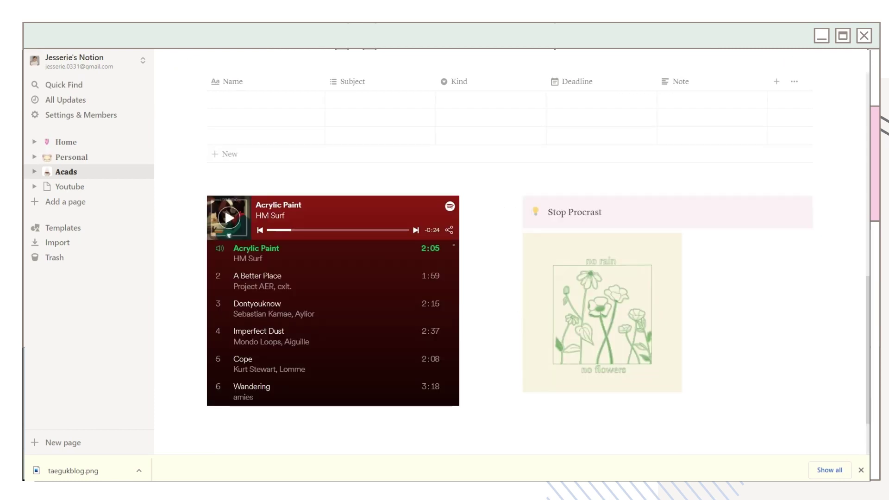
{"action": "type", "text": "!"}
Widen the playlist's column, stretch the Spotify embed to fill it, and make the embed taller.
{"action": "left_click_drag", "start_coordinate": [512, 278], "coordinate": [620, 278]}
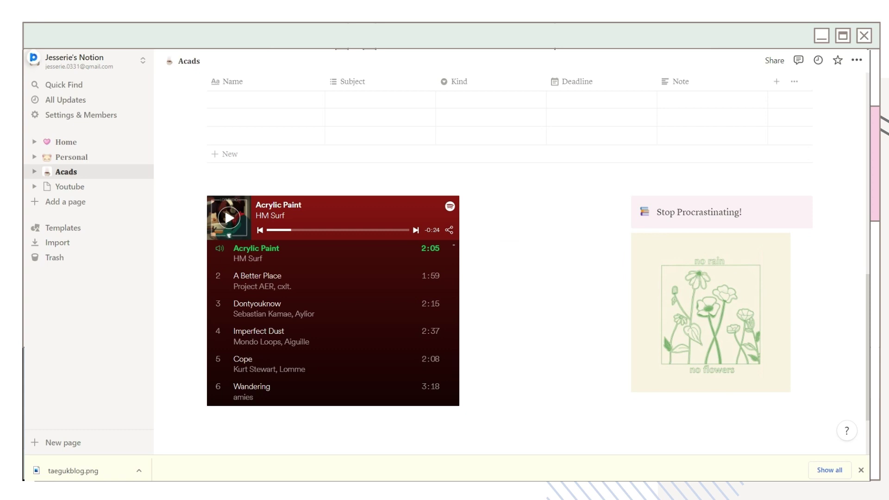
{"action": "left_click_drag", "start_coordinate": [456, 278], "coordinate": [604, 278]}
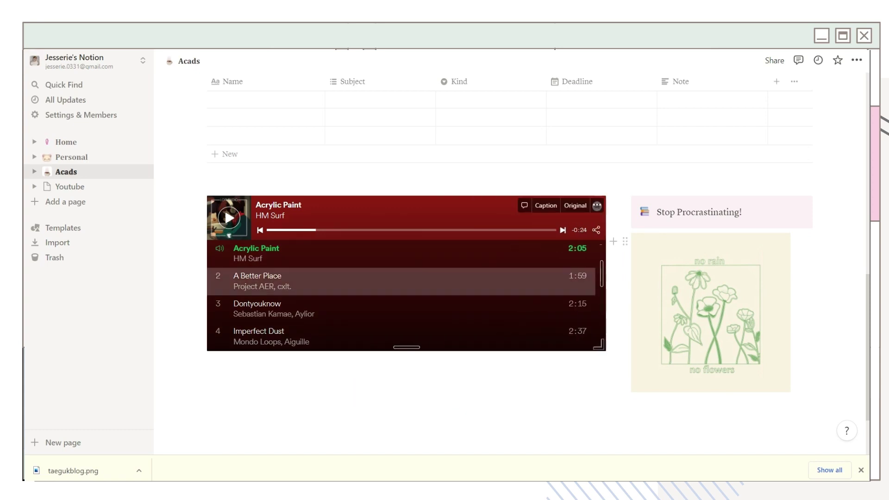
{"action": "left_click_drag", "start_coordinate": [407, 350], "coordinate": [407, 377]}
Add a Heading 3 reading "Class Schedule (Course or Grade)" above the STEM SHS gallery.
{"action": "scroll", "coordinate": [266, 338], "scroll_direction": "up", "scroll_amount": 5}
{"action": "type", "text": "/h3"}
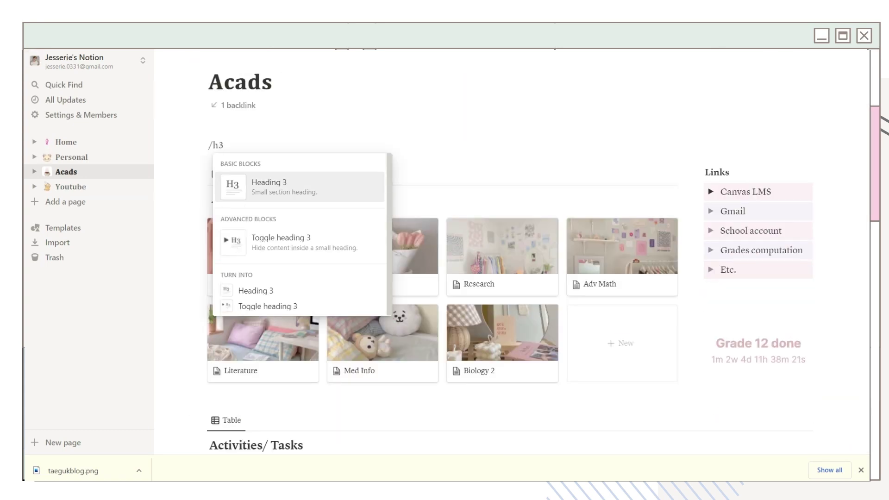
{"action": "key", "text": "Return"}
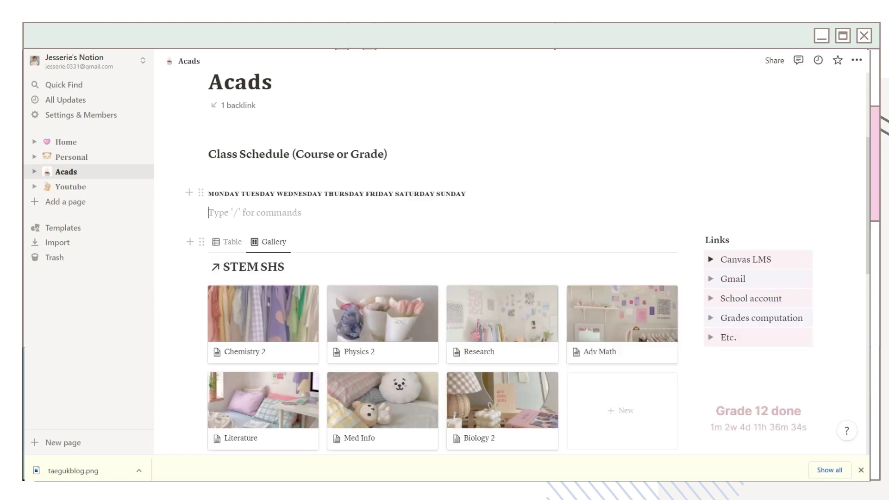
Split MONDAY from the line of weekday names and move the remaining days into a column beside it.
{"action": "left_click_drag", "start_coordinate": [208, 194], "coordinate": [466, 194]}
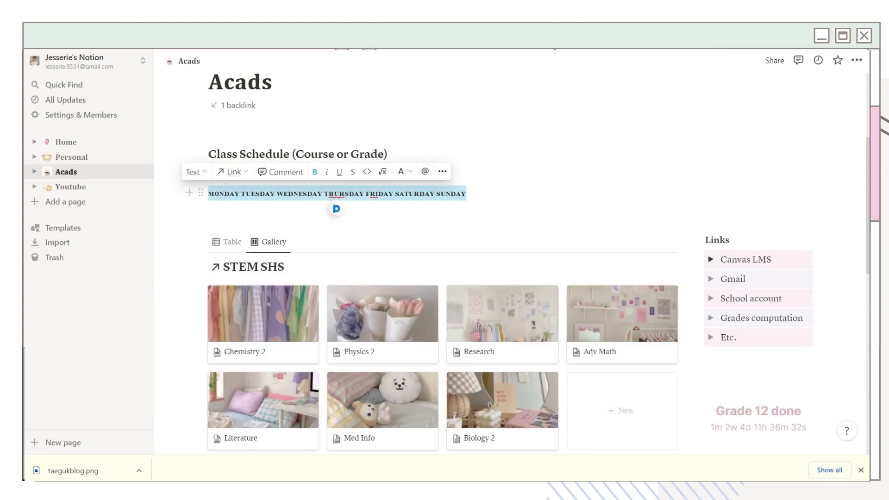
{"action": "left_click", "coordinate": [212, 212]}
{"action": "left_click_drag", "start_coordinate": [241, 193], "coordinate": [467, 193]}
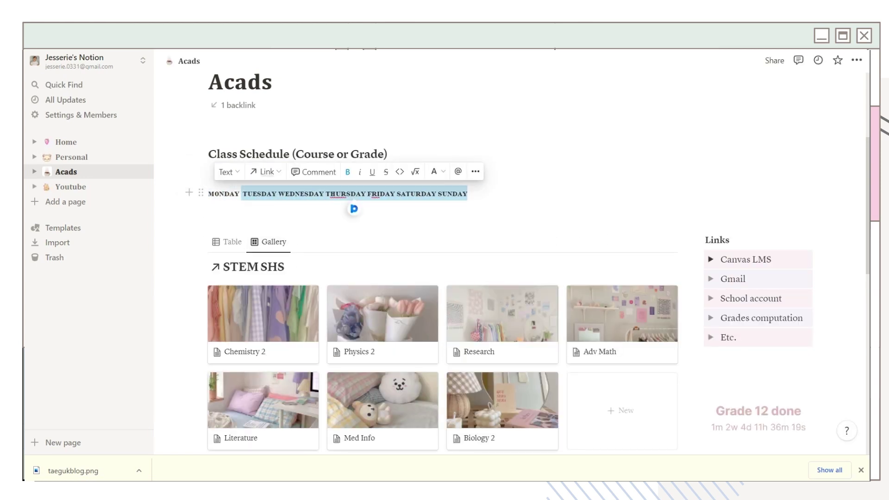
{"action": "key", "text": "Left"}
{"action": "key", "text": "Return"}
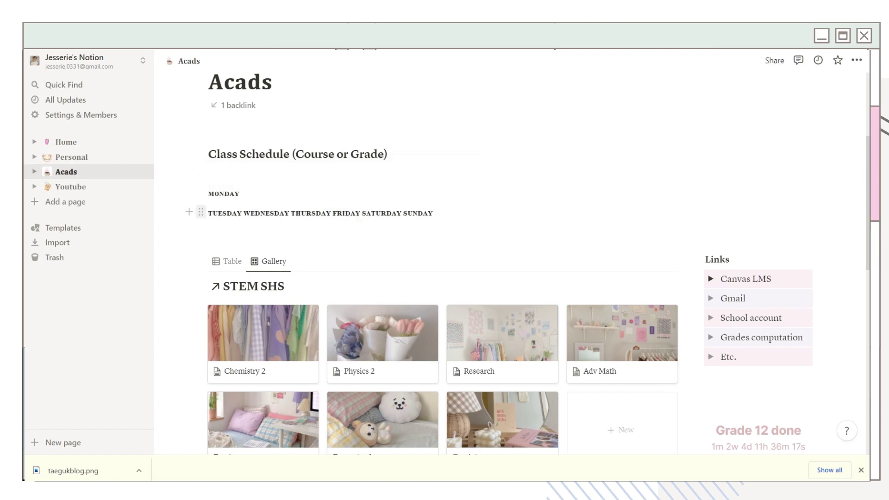
{"action": "left_click_drag", "start_coordinate": [200, 212], "coordinate": [815, 192]}
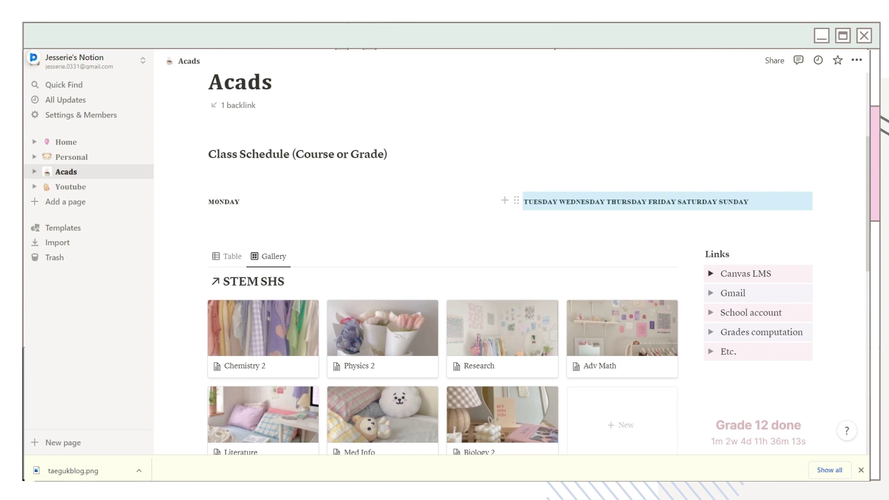
Split WEDNESDAY and the days after it into a column beside TUESDAY, and adjust the column widths.
{"action": "left_click", "coordinate": [559, 202]}
{"action": "key", "text": "Return"}
{"action": "left_click_drag", "start_coordinate": [516, 219], "coordinate": [819, 204]}
{"action": "left_click_drag", "start_coordinate": [406, 208], "coordinate": [291, 207]}
{"action": "left_click_drag", "start_coordinate": [615, 207], "coordinate": [820, 204]}
Separate THURSDAY and FRIDAY into their own columns and adjust the widths to spread out the five weekdays.
{"action": "left_click", "coordinate": [446, 202]}
{"action": "key", "text": "Return"}
{"action": "left_click_drag", "start_coordinate": [668, 208], "coordinate": [551, 221]}
{"action": "left_click", "coordinate": [491, 201]}
{"action": "key", "text": "Return"}
{"action": "key", "text": "BackSpace"}
{"action": "left_click_drag", "start_coordinate": [443, 219], "coordinate": [810, 205]}
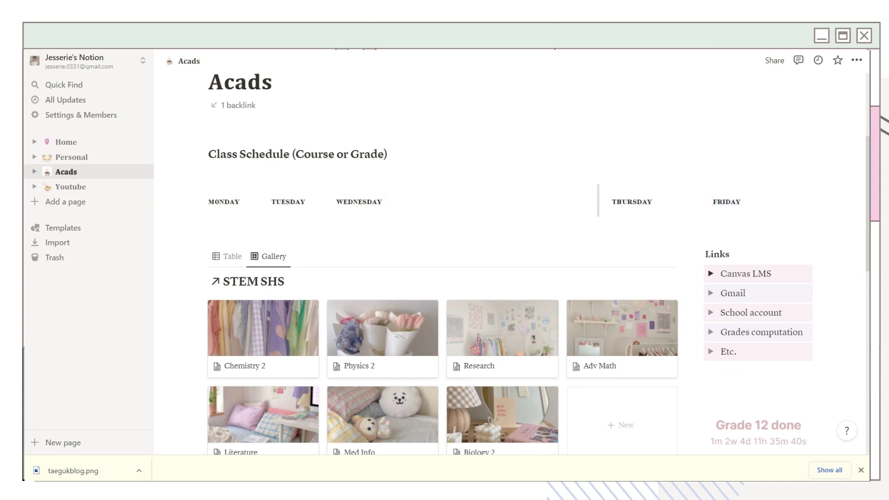
{"action": "left_click_drag", "start_coordinate": [326, 202], "coordinate": [499, 204]}
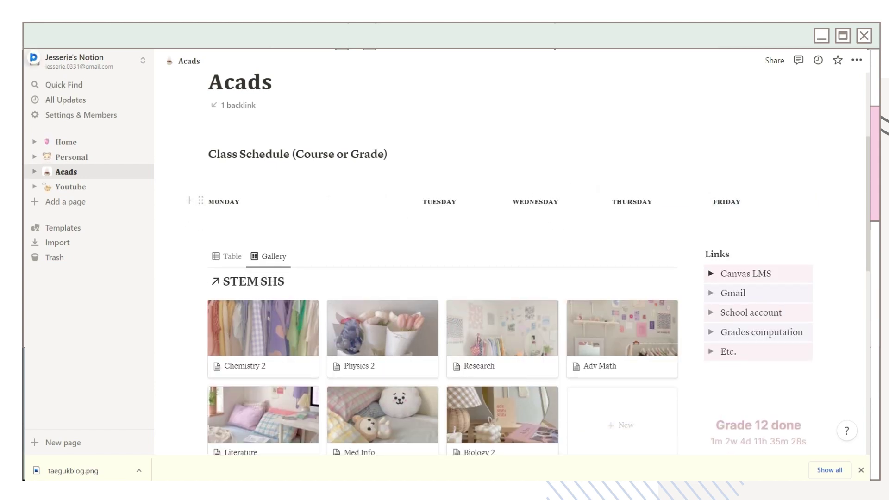
Add two pairs of Subject and Time placeholder lines under Monday, separated by an empty line.
{"action": "left_click", "coordinate": [216, 222]}
{"action": "type", "text": "Subject"}
{"action": "key", "text": "Return"}
{"action": "type", "text": "Time"}
{"action": "key", "text": "Return"}
{"action": "key", "text": "Return"}
{"action": "type", "text": "Subject"}
{"action": "key", "text": "Return"}
{"action": "type", "text": "Time"}
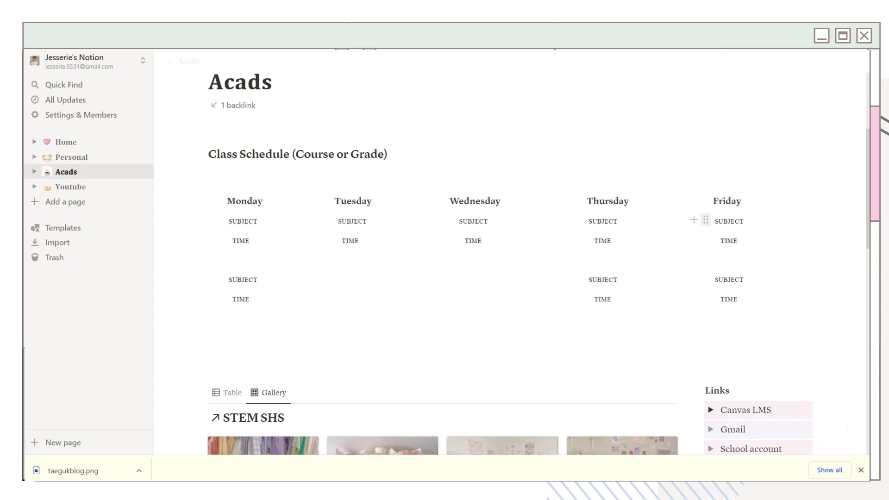
Apply a yellow background to the first Subject and Time entry under Monday in the class schedule.
{"action": "scroll", "coordinate": [462, 278], "scroll_direction": "up", "scroll_amount": 2}
{"action": "left_click", "coordinate": [211, 276]}
{"action": "mouse_move", "coordinate": [89, 338]}
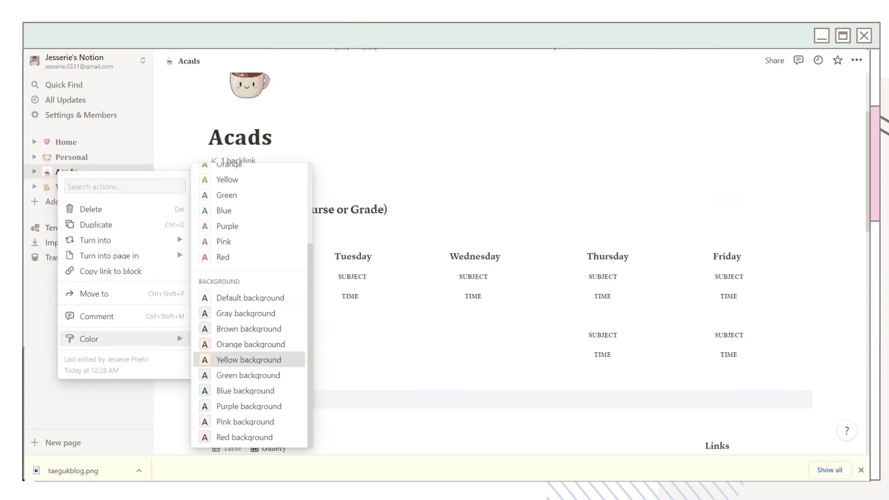
{"action": "left_click", "coordinate": [248, 360]}
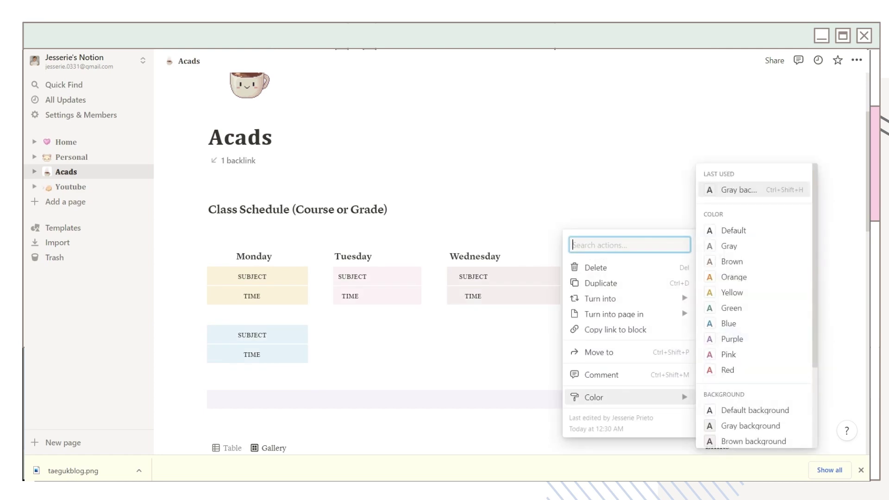
Color the remaining Thursday and Friday schedule entries, including green for Friday's second entry and pink for Thursday's first.
{"action": "scroll", "coordinate": [755, 305], "scroll_direction": "down", "scroll_amount": 3}
{"action": "left_click", "coordinate": [752, 377]}
{"action": "left_click", "coordinate": [749, 423]}
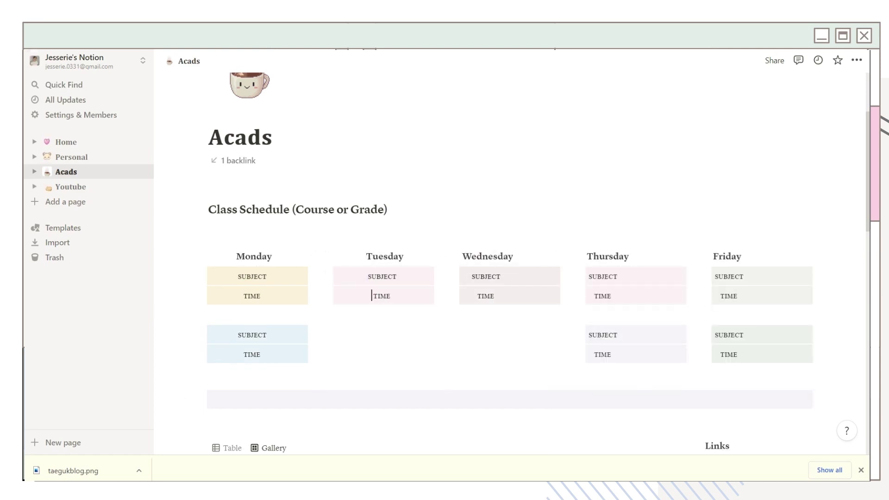
Center the Wednesday, Thursday and Friday headings and their Subject and Time entries within their schedule columns.
{"action": "left_click_drag", "start_coordinate": [435, 256], "coordinate": [703, 256]}
{"action": "left_click", "coordinate": [743, 276]}
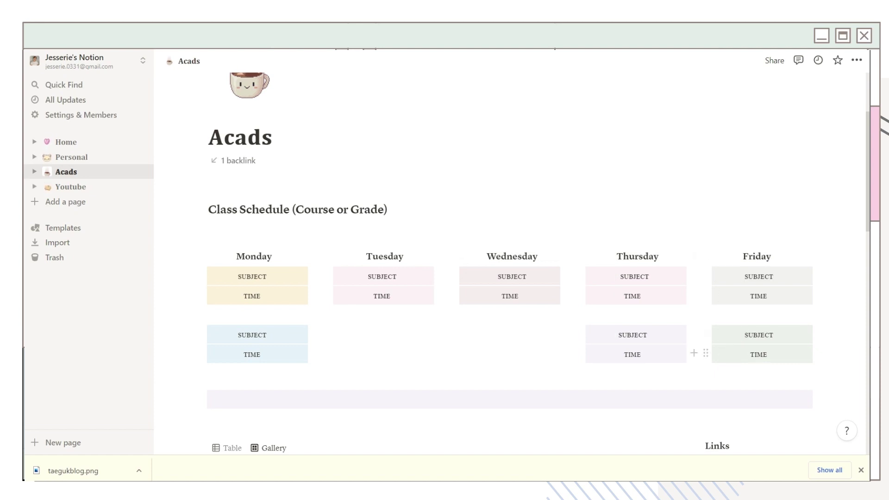
{"action": "scroll", "coordinate": [601, 300], "scroll_direction": "down", "scroll_amount": 1}
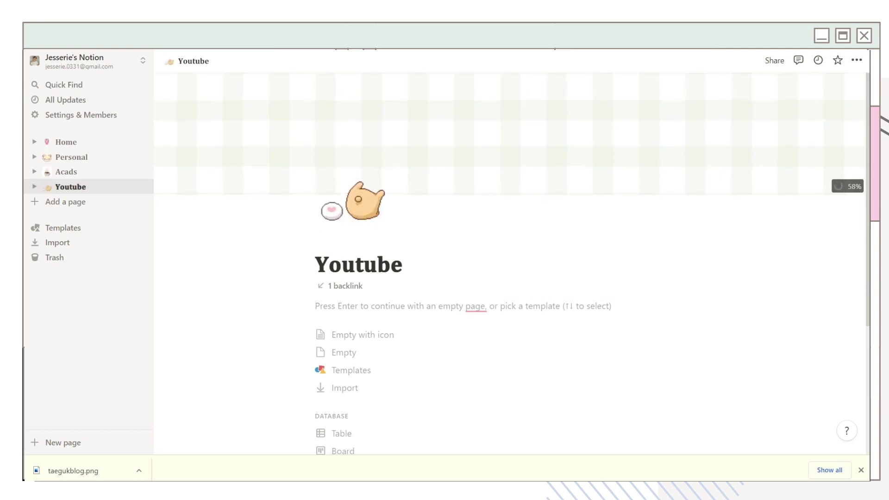
Center the line "Add your favorite quote" beneath the Reminder heading on the Youtube page.
{"action": "left_click", "coordinate": [66, 171]}
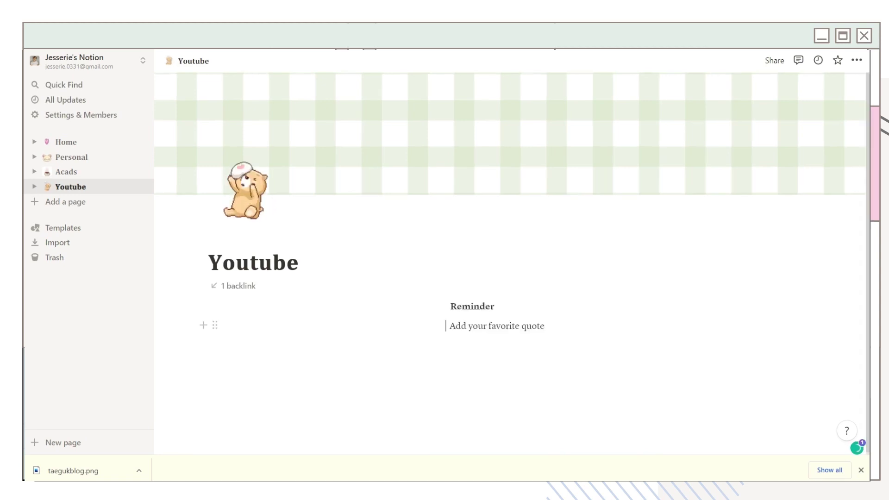
{"action": "key", "text": "BackSpace"}
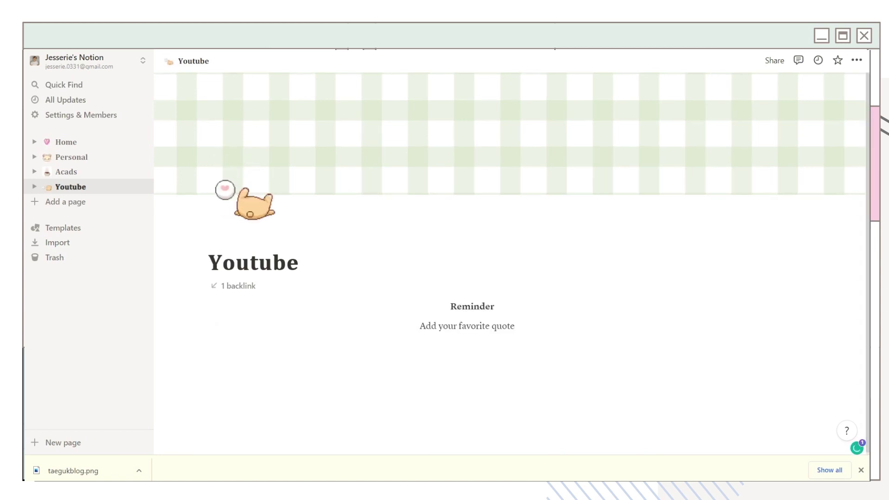
{"action": "scroll", "coordinate": [509, 259], "scroll_direction": "down", "scroll_amount": 4}
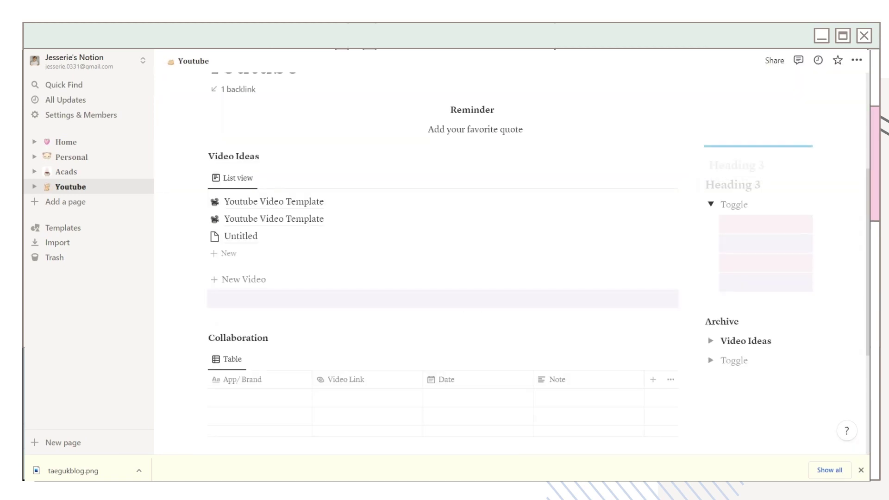
Place a Milestones heading above the colored toggle list and move the Goals heading above the Milestones section.
{"action": "left_click_drag", "start_coordinate": [702, 164], "coordinate": [702, 163]}
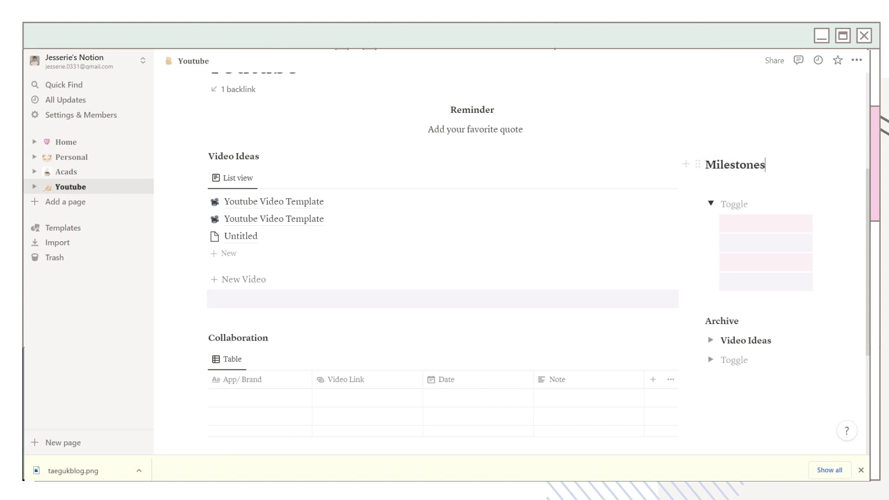
{"action": "left_click_drag", "start_coordinate": [697, 396], "coordinate": [722, 160]}
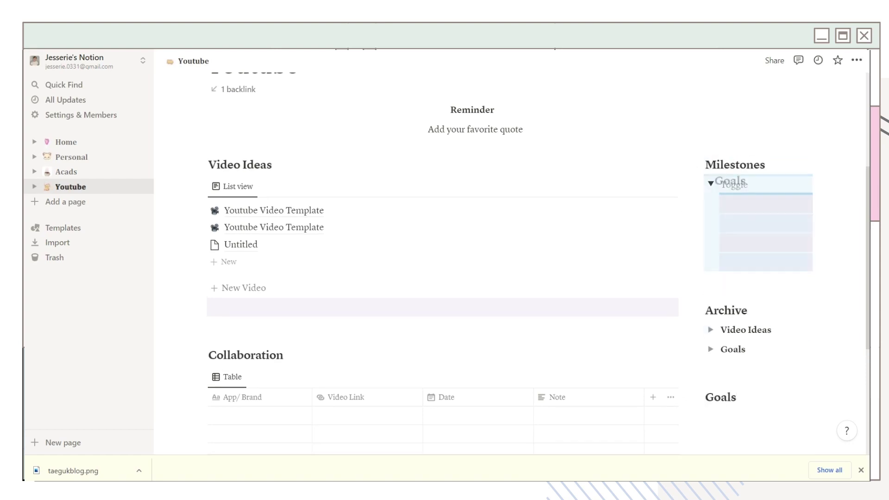
Fill the Goals section with Month: and Year: lines, each followed by three empty to-do checkboxes.
{"action": "left_click", "coordinate": [736, 165]}
{"action": "key", "text": "Return"}
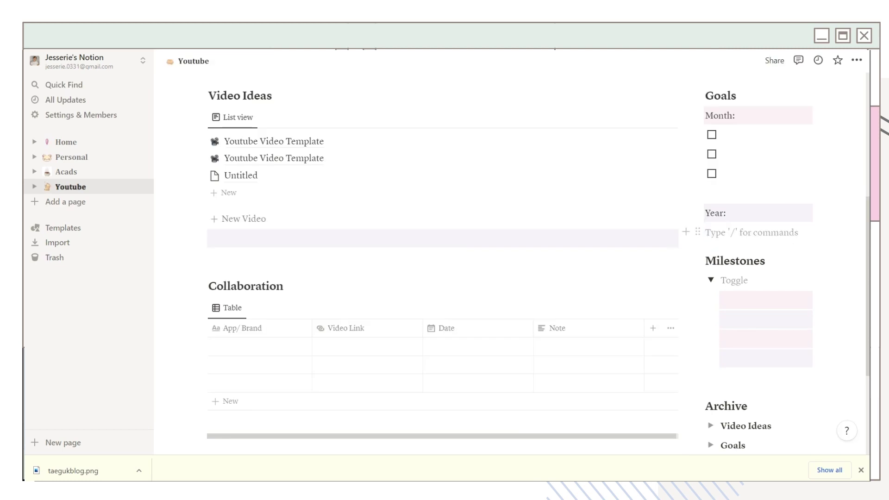
{"action": "type", "text": "[]"}
{"action": "key", "text": "Return"}
{"action": "key", "text": "Return"}
{"action": "scroll", "coordinate": [695, 282], "scroll_direction": "up", "scroll_amount": 3}
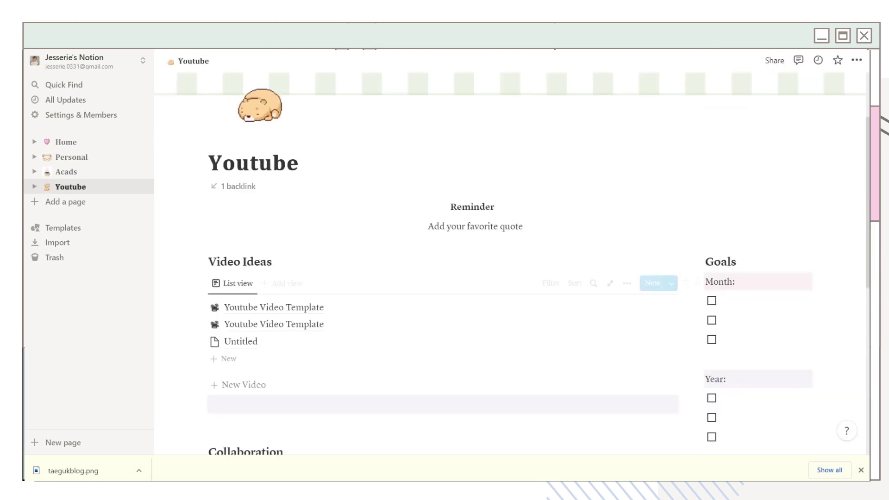
Review the finished Home dashboard, from the page links and Weekly To Do columns down to the Acads gallery and countdown.
{"action": "scroll", "coordinate": [445, 278], "scroll_direction": "down", "scroll_amount": 5}
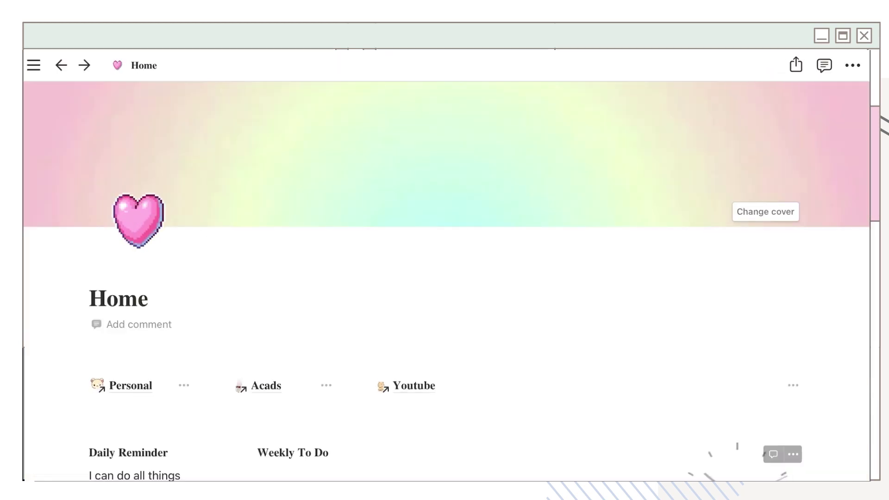
{"action": "scroll", "coordinate": [444, 270], "scroll_direction": "down", "scroll_amount": 5}
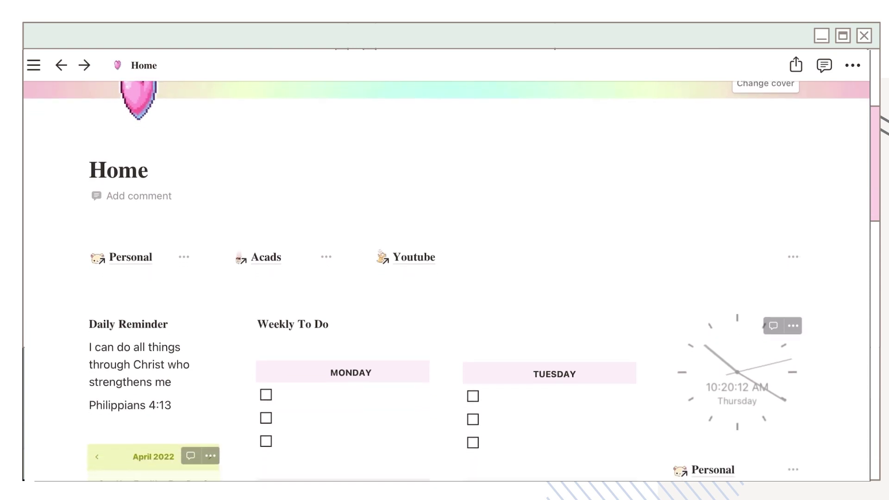
{"action": "scroll", "coordinate": [444, 271], "scroll_direction": "down", "scroll_amount": 5}
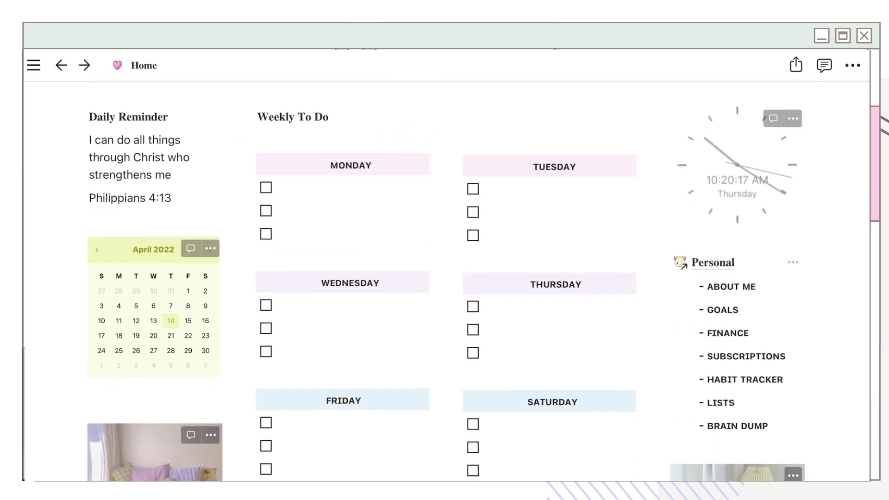
{"action": "scroll", "coordinate": [444, 271], "scroll_direction": "down", "scroll_amount": 7}
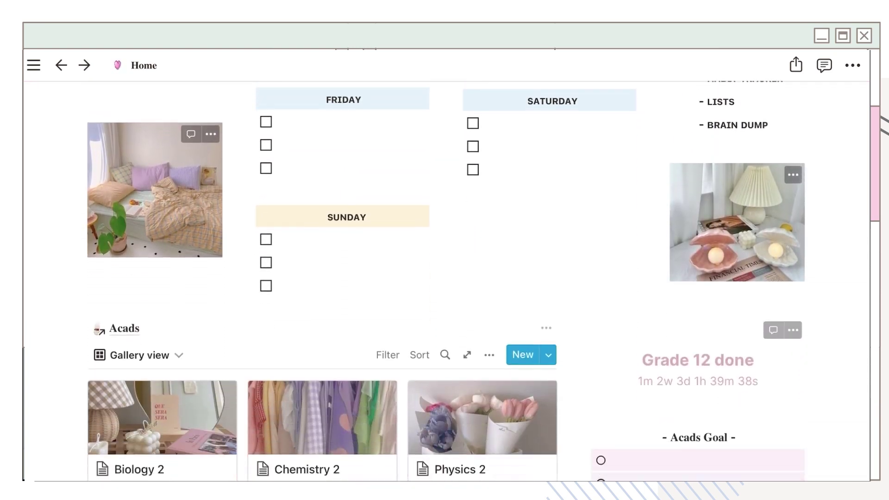
{"action": "scroll", "coordinate": [444, 271], "scroll_direction": "down", "scroll_amount": 5}
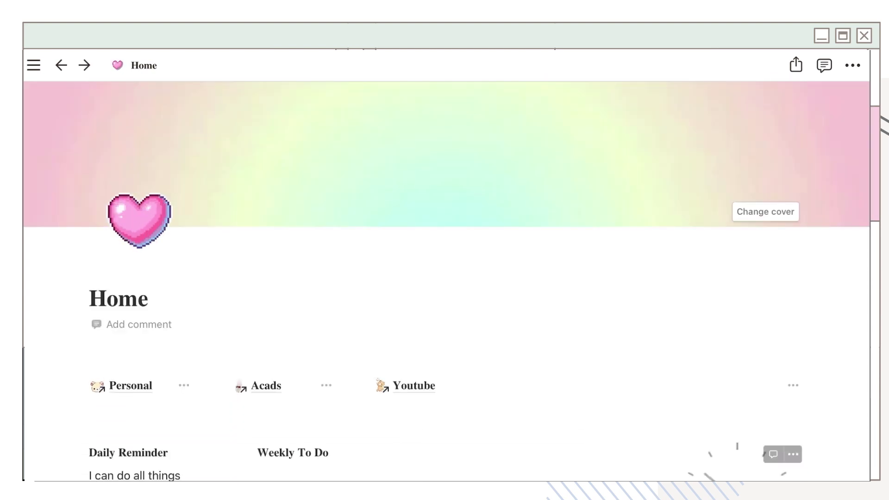
Open the Personal page and review its About me, Goals board, Finance, Subscriptions and Habit Tracker sections.
{"action": "left_click", "coordinate": [105, 385]}
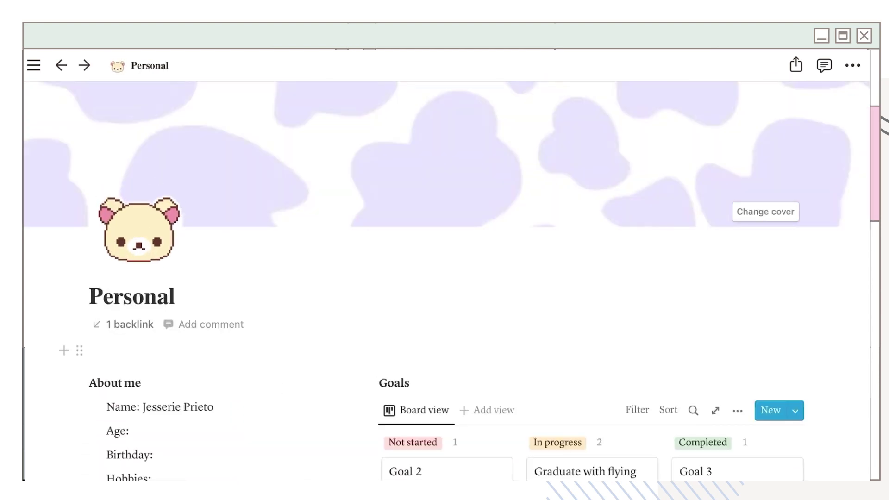
{"action": "scroll", "coordinate": [444, 278], "scroll_direction": "down", "scroll_amount": 8}
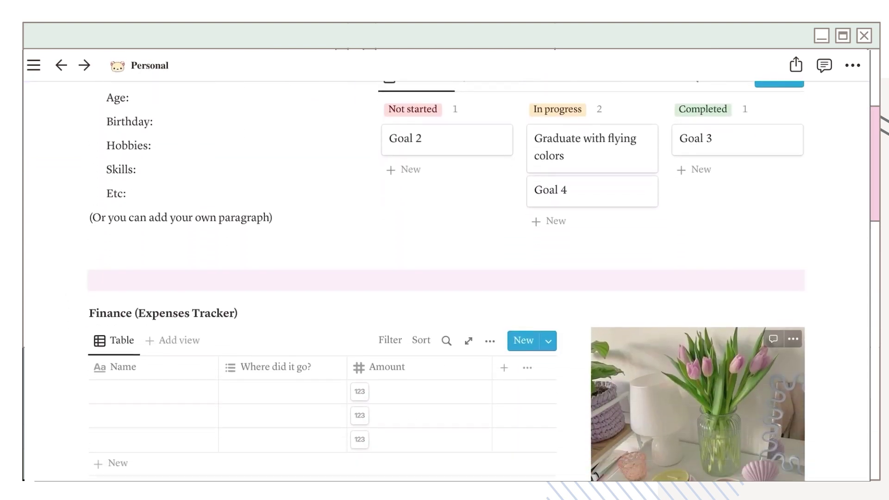
{"action": "scroll", "coordinate": [445, 278], "scroll_direction": "down", "scroll_amount": 6}
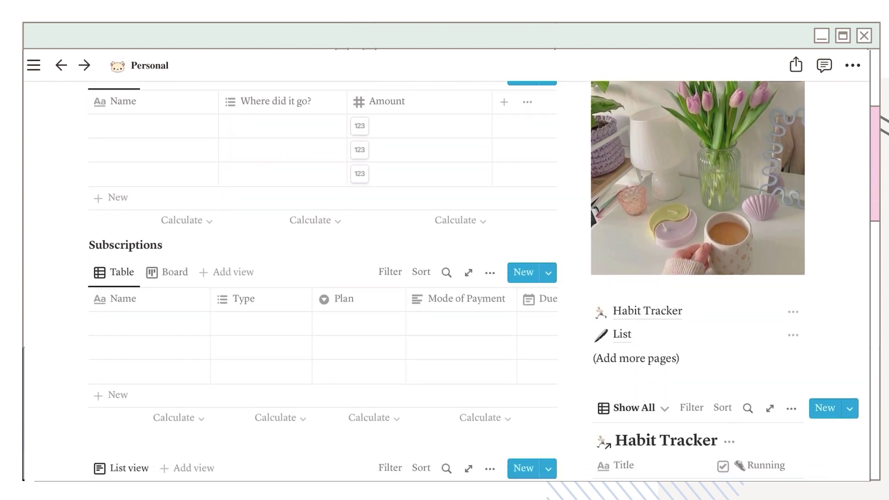
{"action": "scroll", "coordinate": [444, 278], "scroll_direction": "down", "scroll_amount": 3}
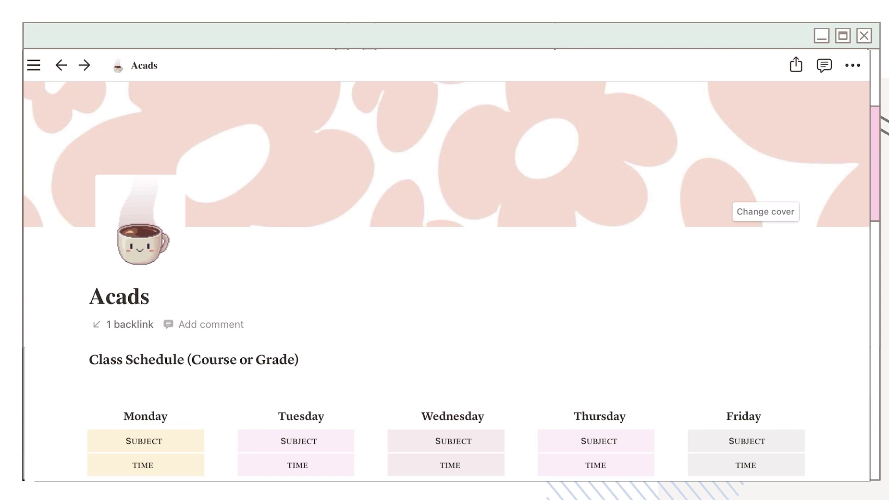
Review the Acads page's class schedule, STEM SHS gallery, Links and Activities/ Tasks table, and play the embedded lofi playlist.
{"action": "scroll", "coordinate": [445, 277], "scroll_direction": "down", "scroll_amount": 6}
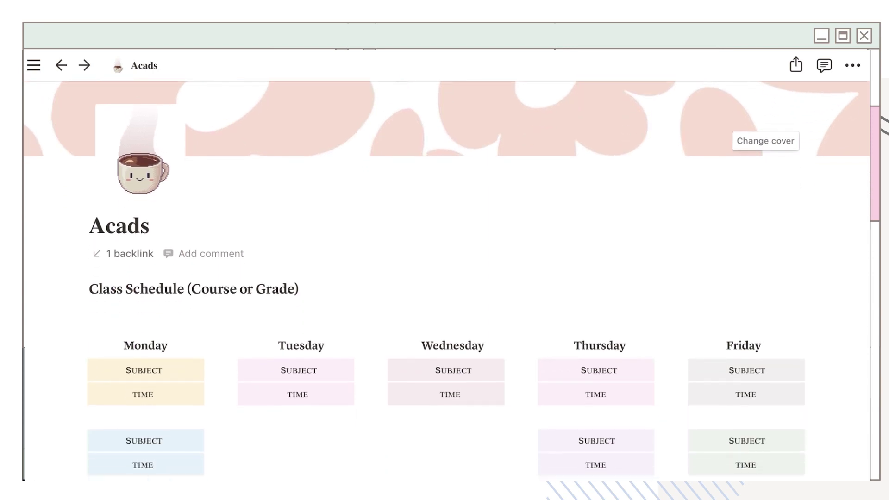
{"action": "scroll", "coordinate": [444, 278], "scroll_direction": "down", "scroll_amount": 4}
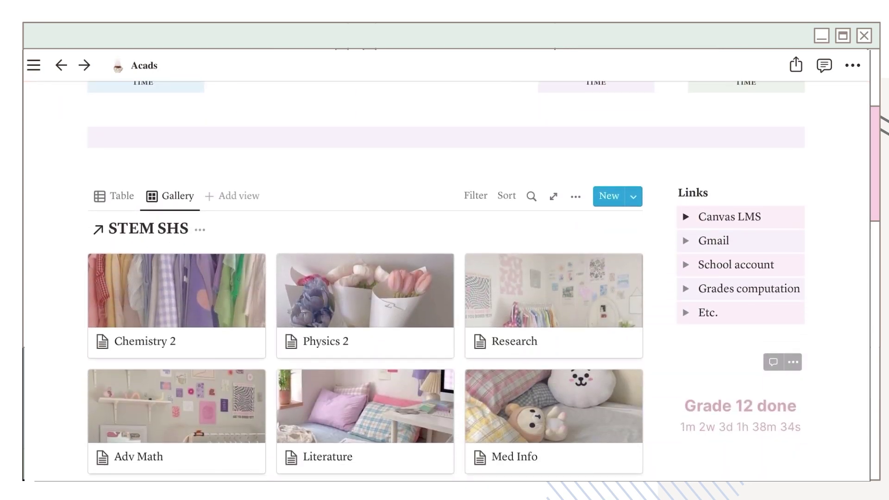
{"action": "scroll", "coordinate": [444, 278], "scroll_direction": "down", "scroll_amount": 5}
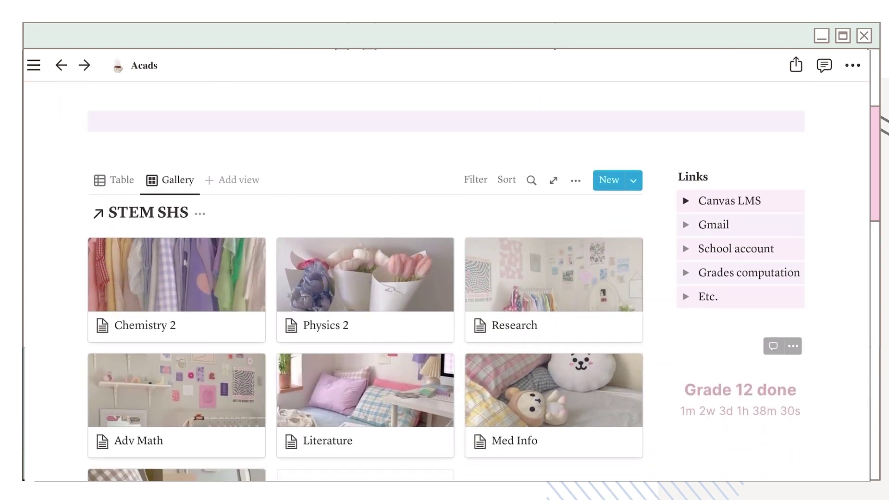
{"action": "scroll", "coordinate": [444, 278], "scroll_direction": "down", "scroll_amount": 6}
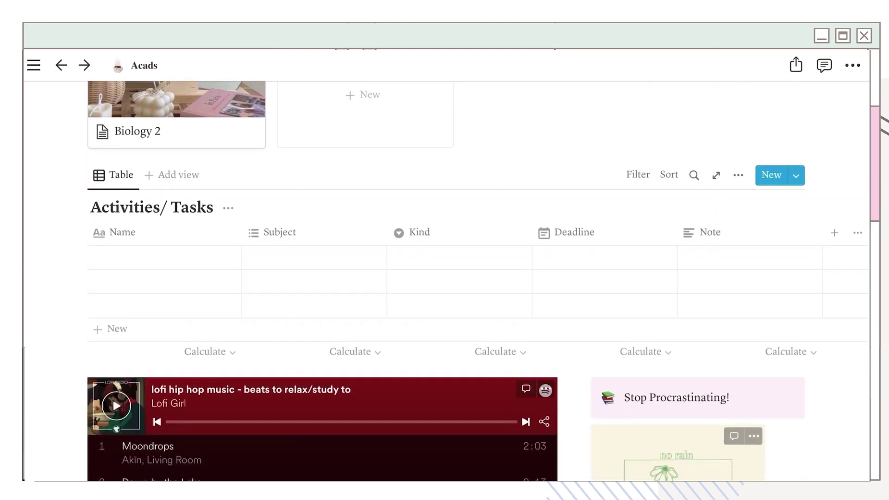
{"action": "scroll", "coordinate": [445, 278], "scroll_direction": "down", "scroll_amount": 2}
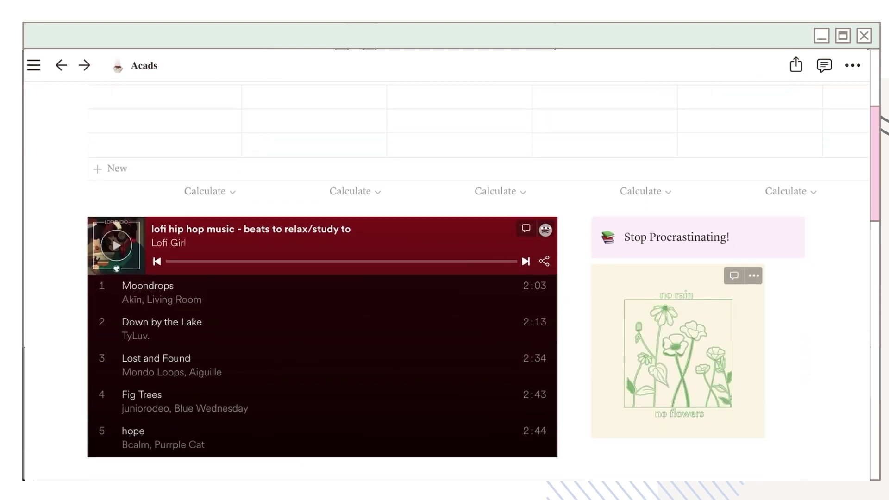
{"action": "left_click", "coordinate": [116, 245]}
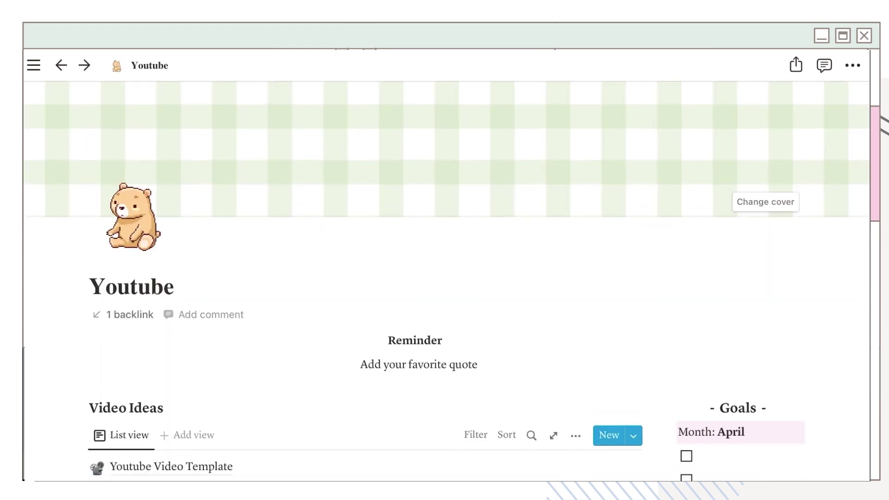
Review the Youtube page's Video Ideas, Goals and Collaborations sections, and expand the Milestones toggle to inspect its entries.
{"action": "scroll", "coordinate": [444, 278], "scroll_direction": "down", "scroll_amount": 5}
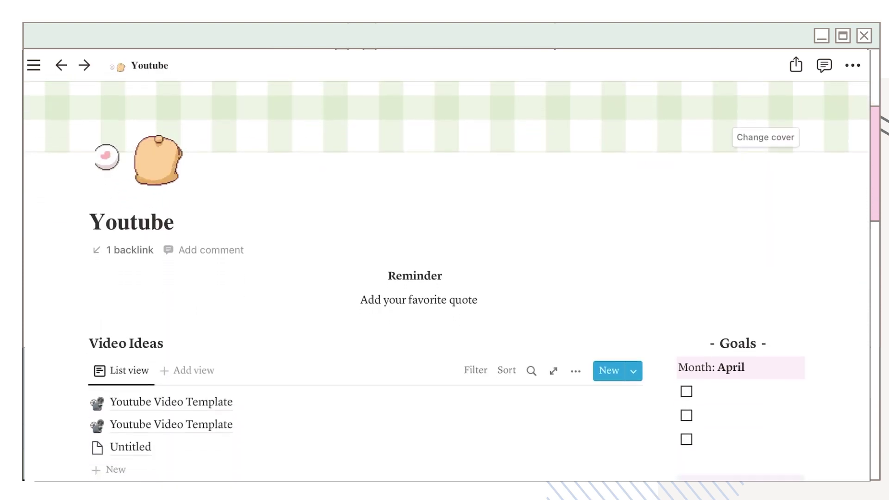
{"action": "scroll", "coordinate": [444, 277], "scroll_direction": "down", "scroll_amount": 4}
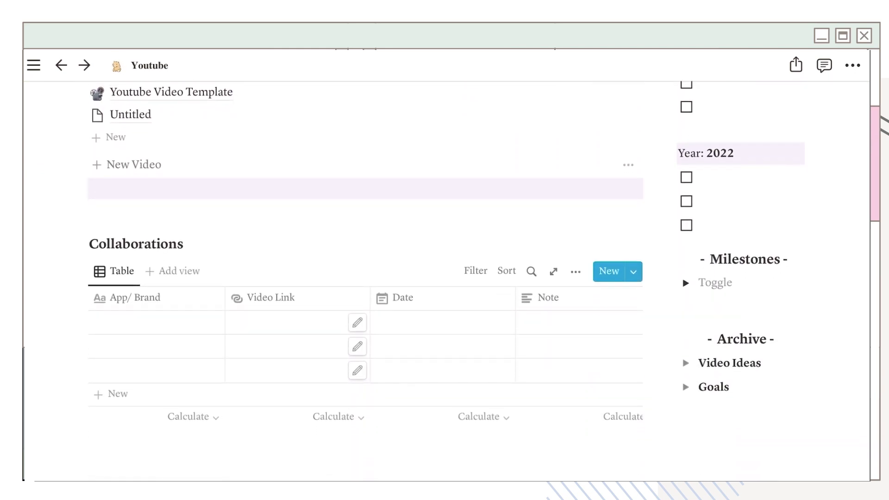
{"action": "left_click", "coordinate": [685, 283]}
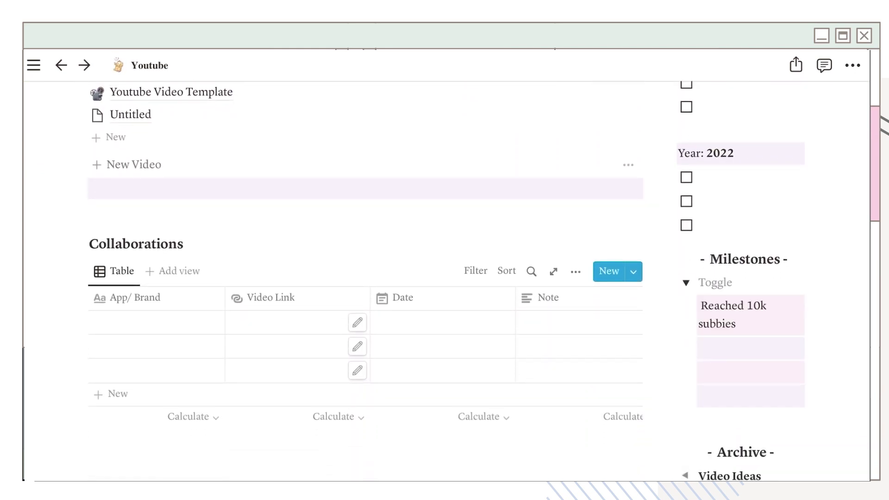
{"action": "scroll", "coordinate": [444, 278], "scroll_direction": "down", "scroll_amount": 3}
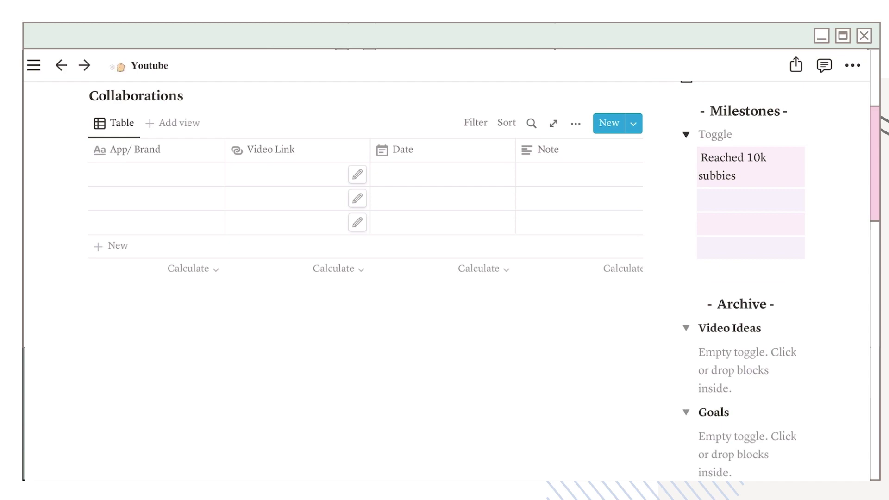